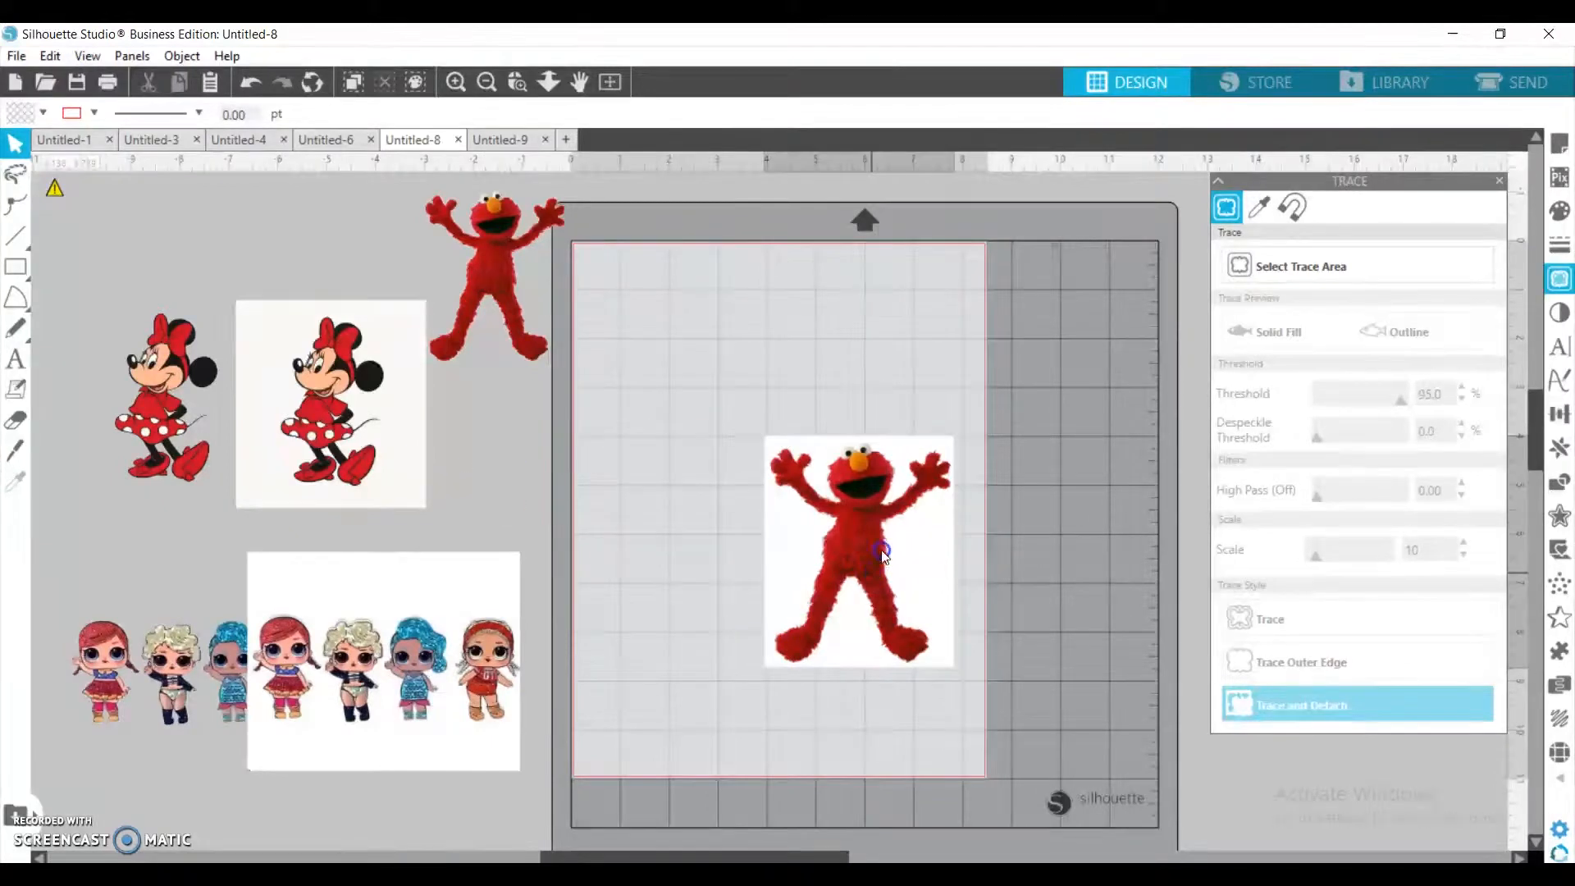
Move the white-background Elmo image to the upper part of the page and open the page setup options
click(877, 462)
drag(863, 491, 771, 343)
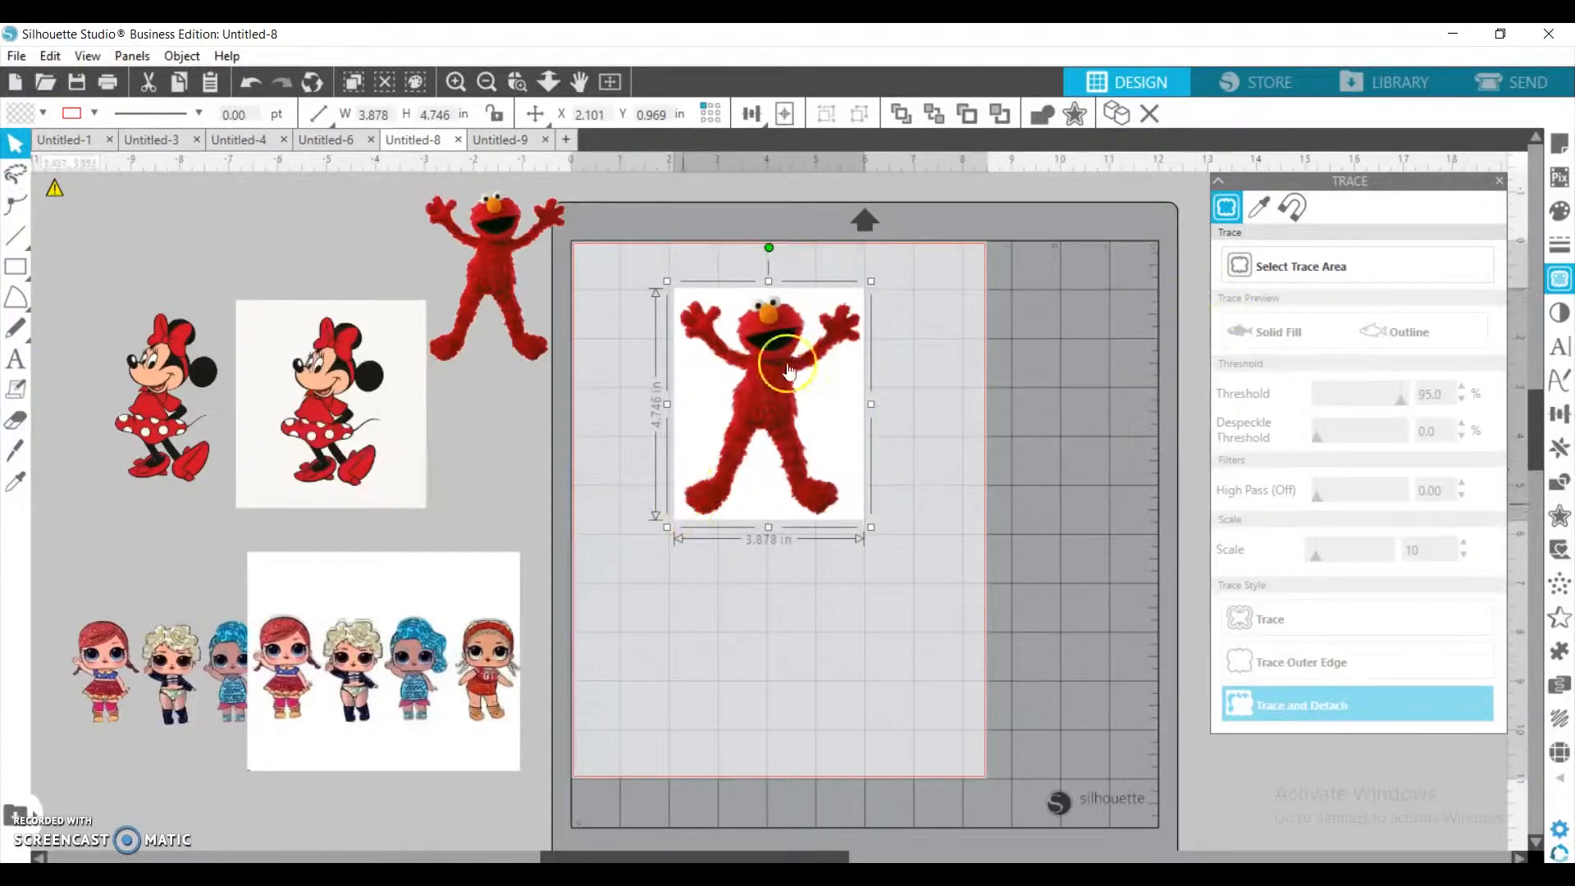
click(1561, 144)
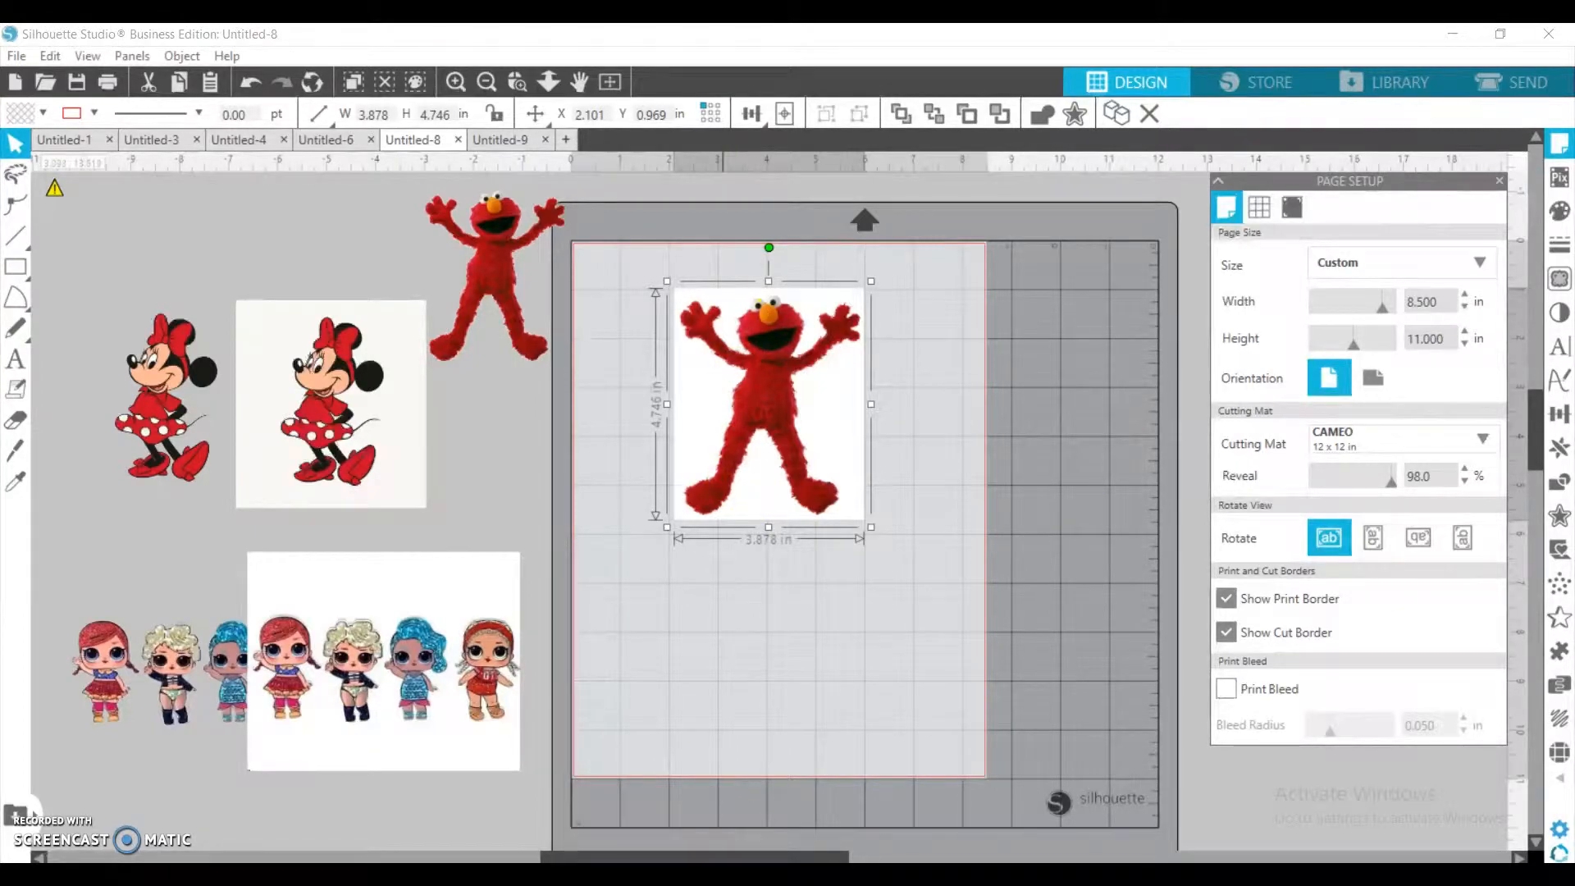
Switch to the browser and copy the Elmo picture from the Google image results
key(alt+Tab)
right_click(565, 543)
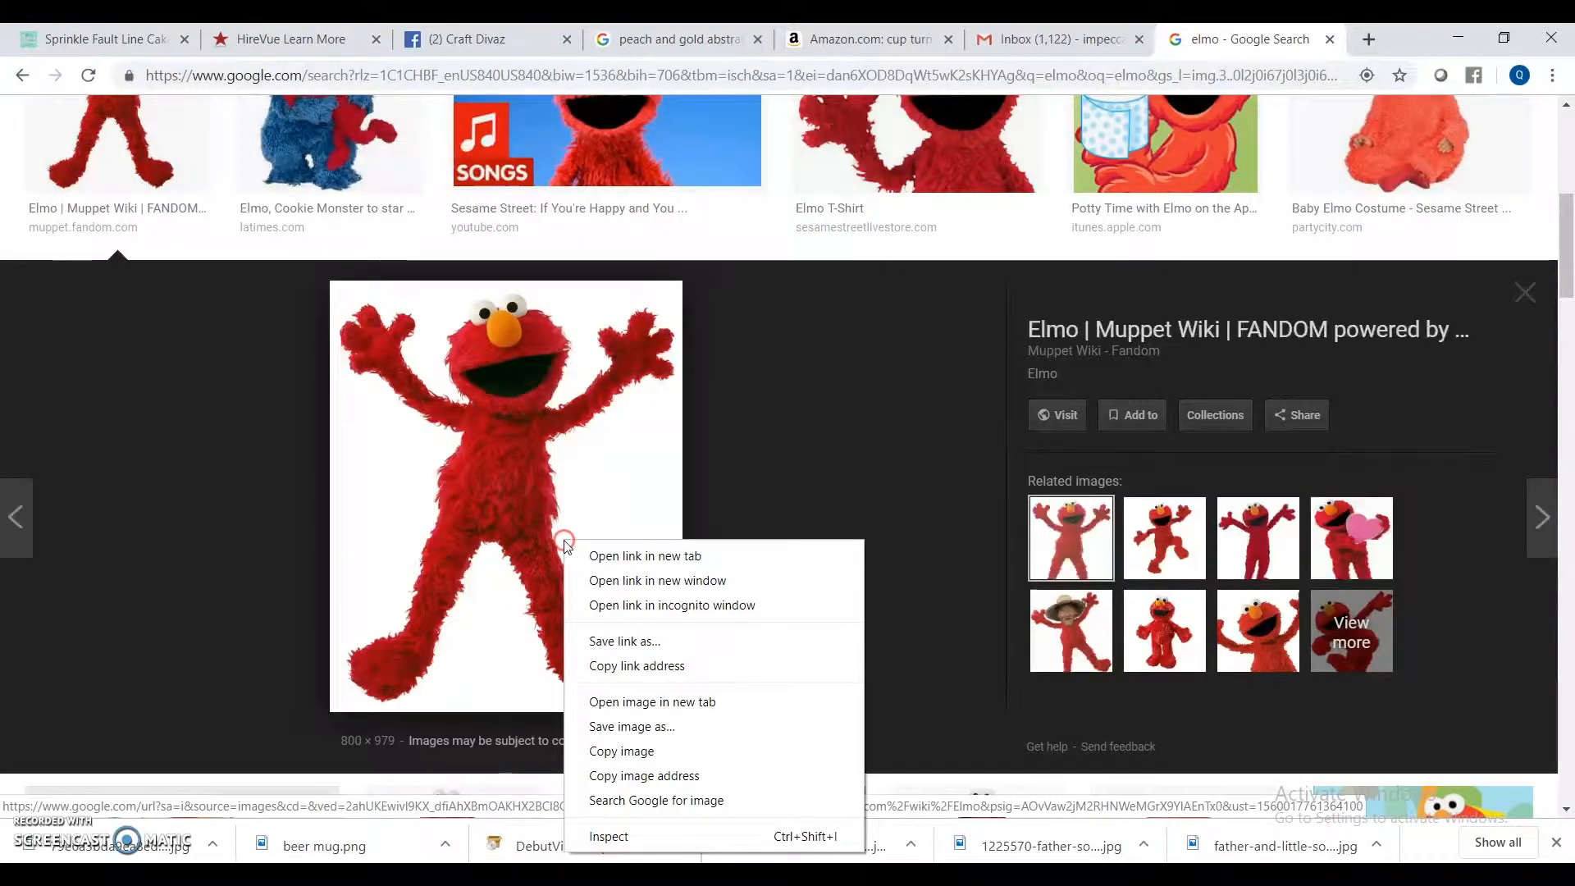
click(660, 759)
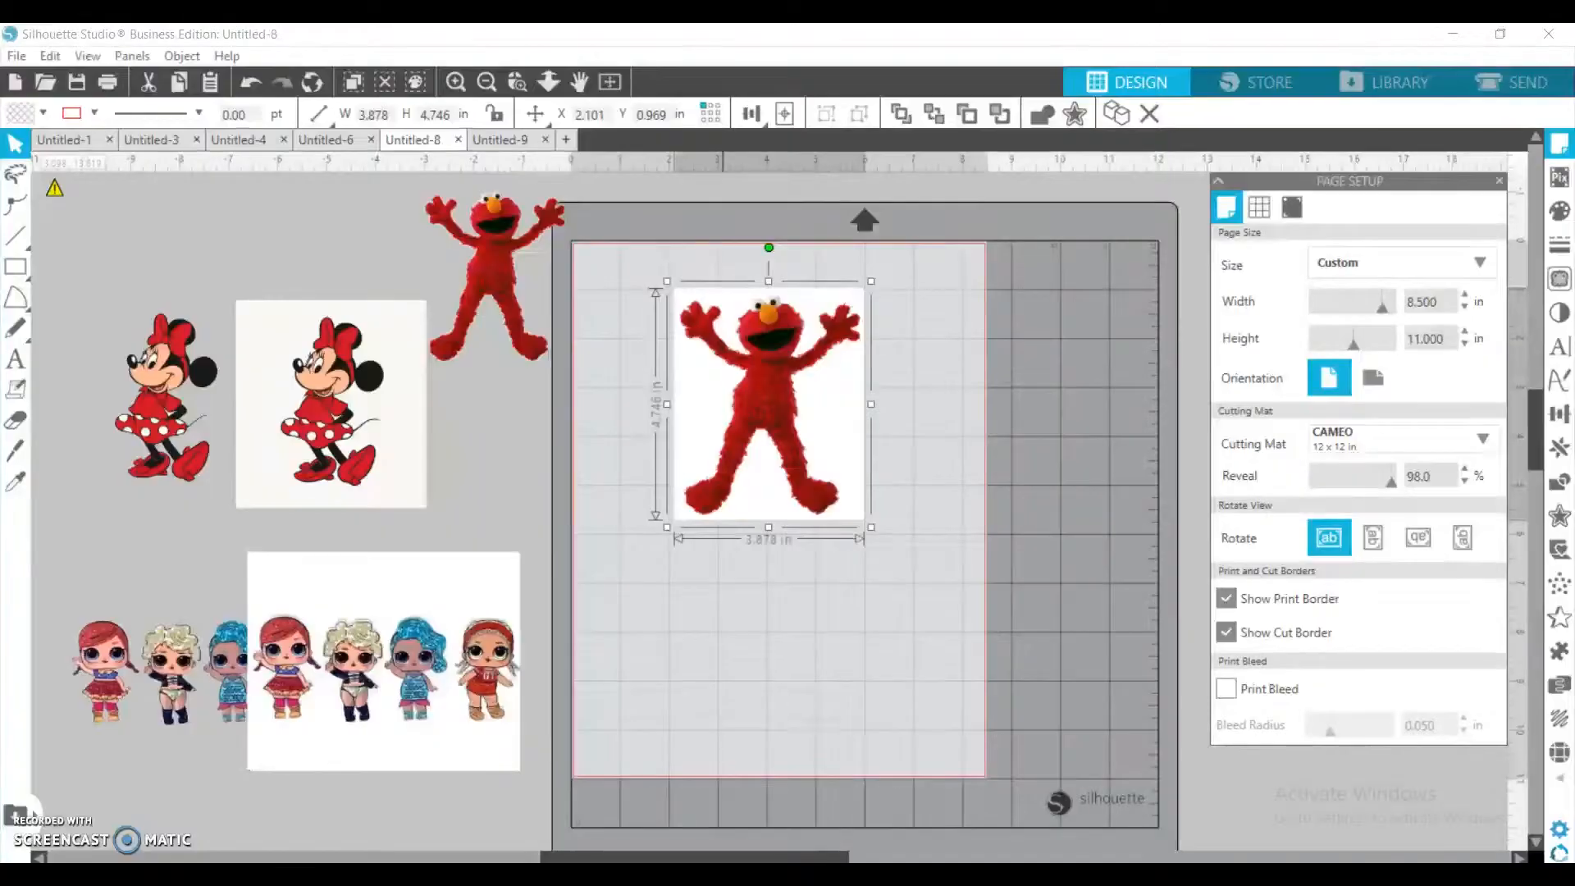
Switch back to Silhouette Studio and replace the white-background Elmo image on the page with the copied picture
key(Delete)
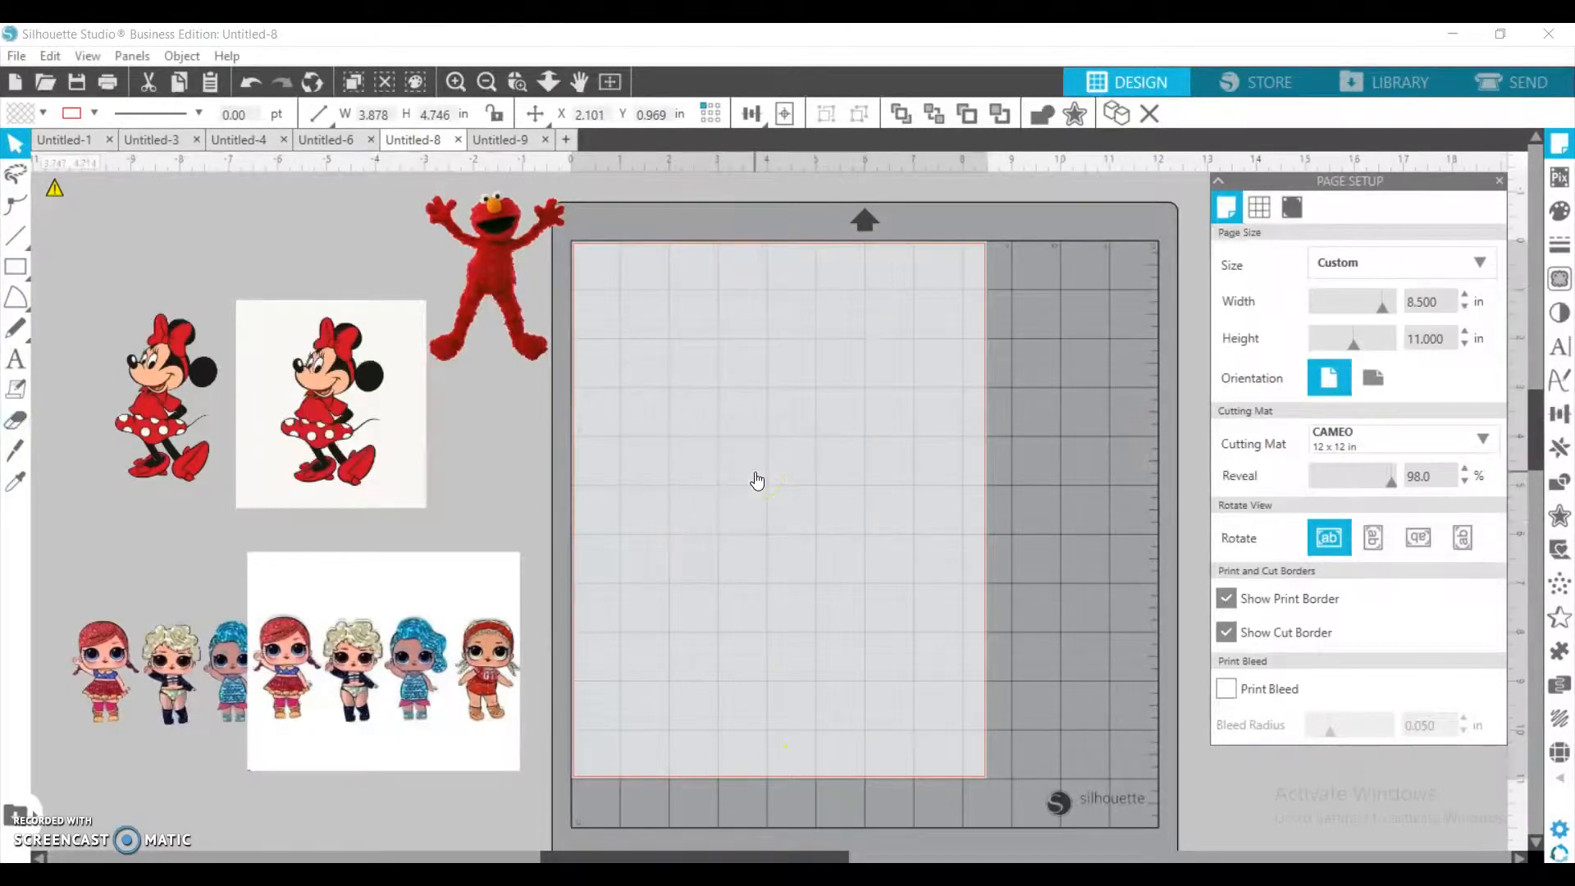
click(677, 346)
right_click(677, 347)
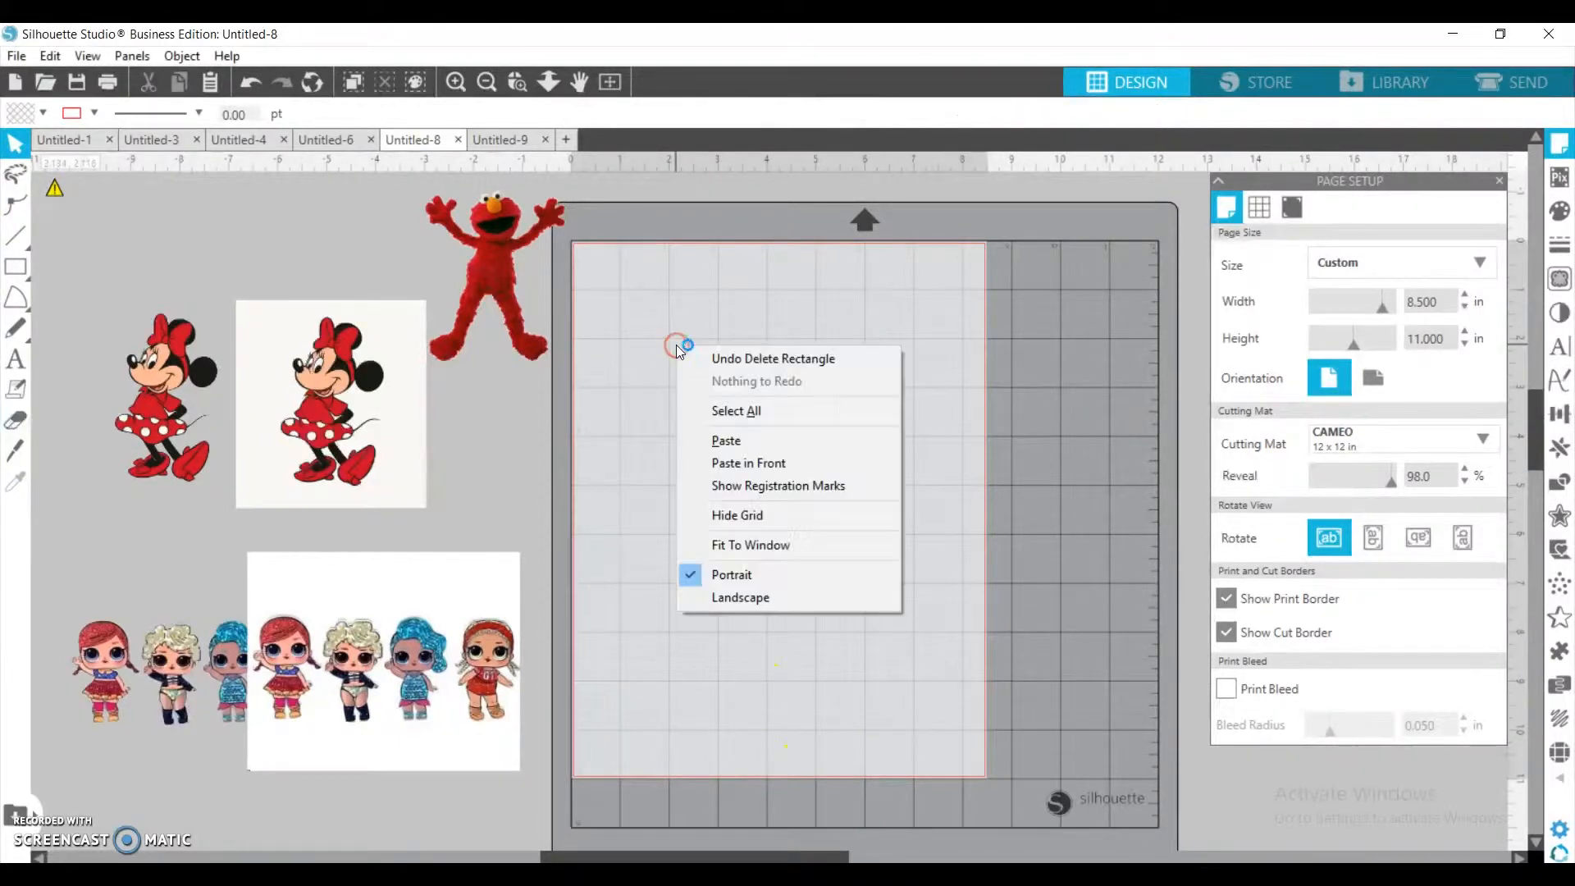
click(749, 439)
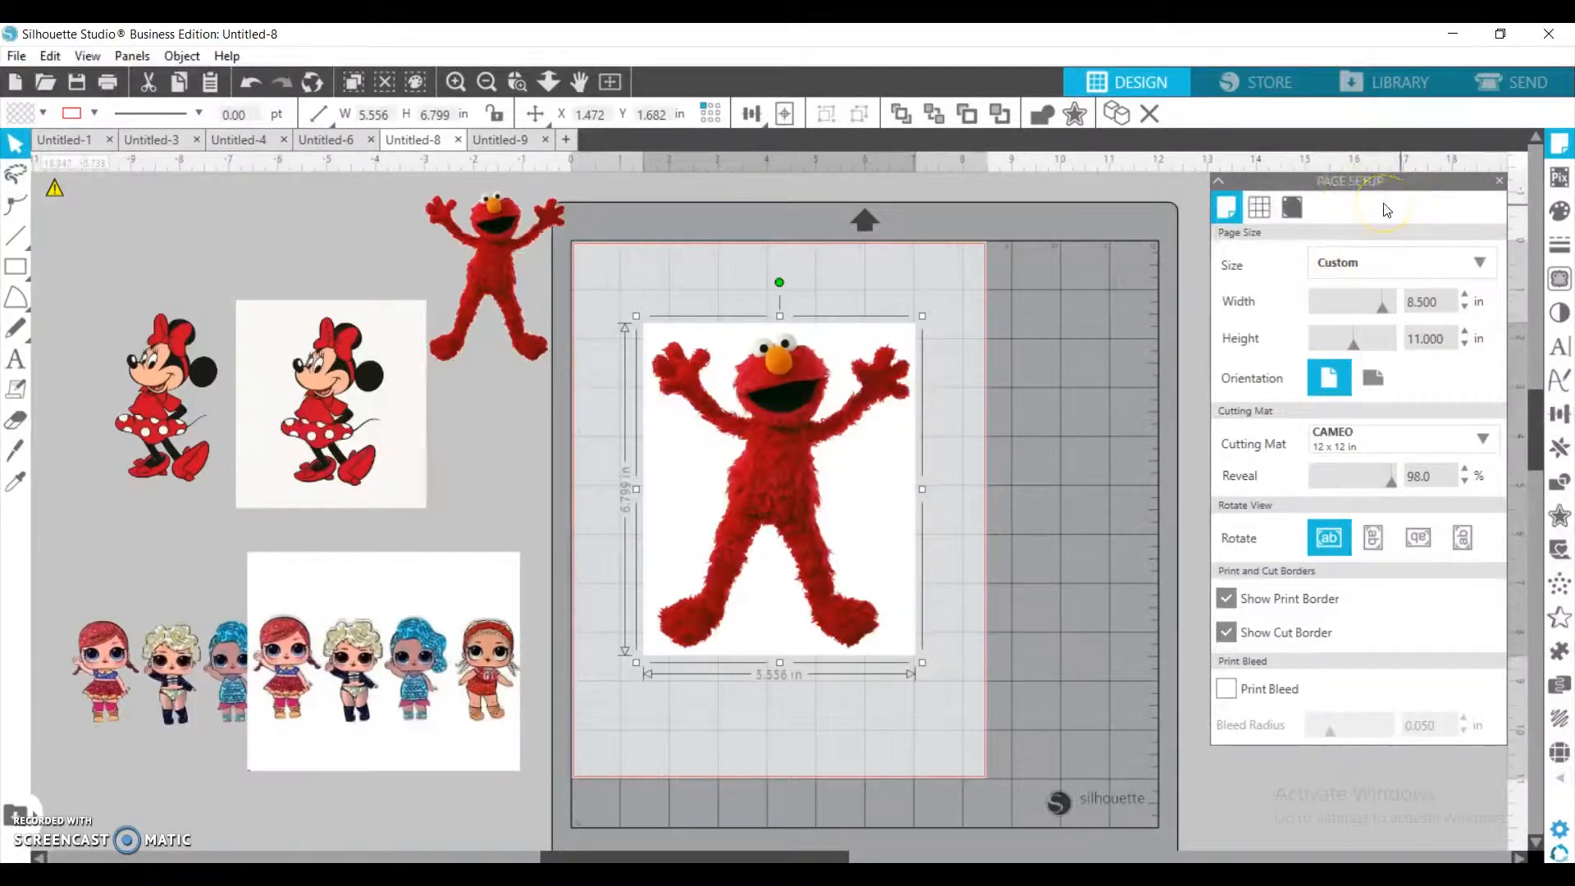
Set the page width to 12 in in the page setup
click(1501, 183)
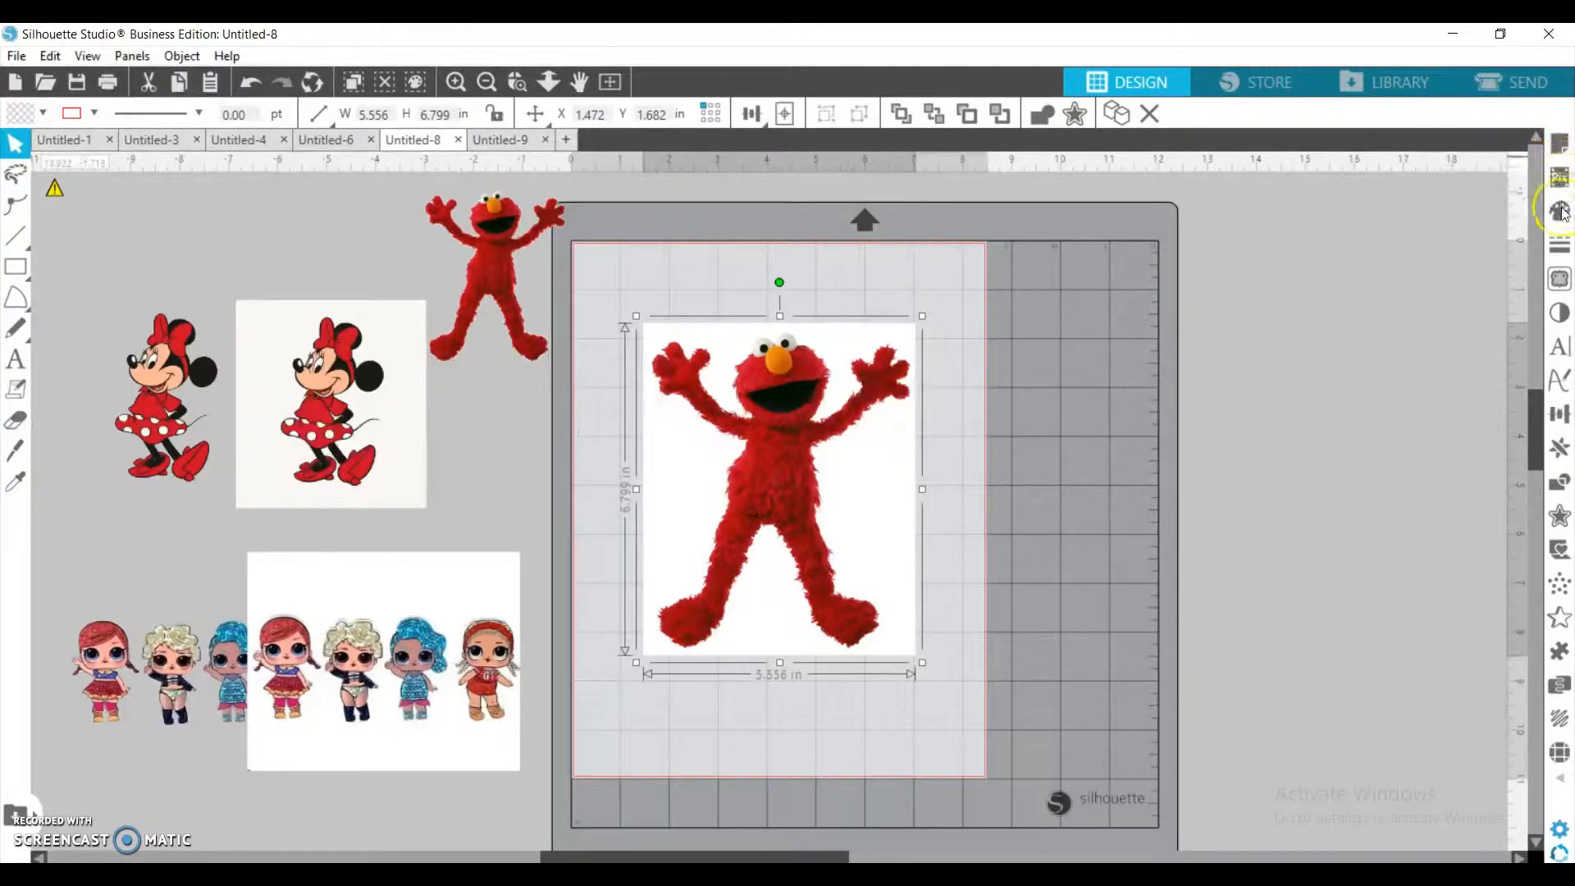
click(1561, 145)
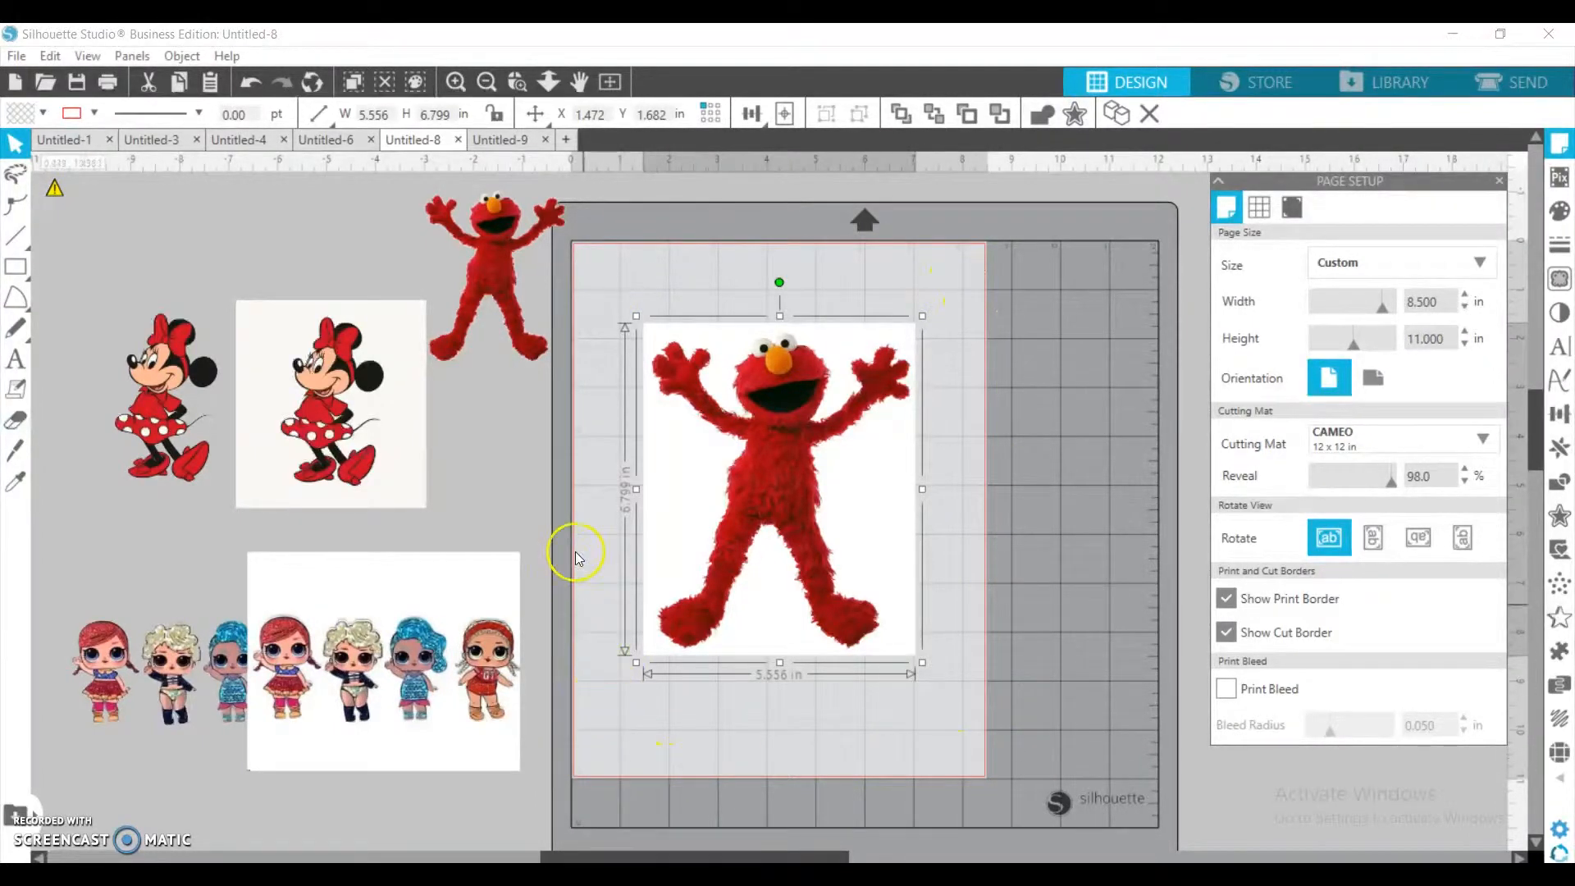
click(1450, 299)
key(BackSpace)
key(BackSpace)
key(BackSpace)
key(BackSpace)
key(BackSpace)
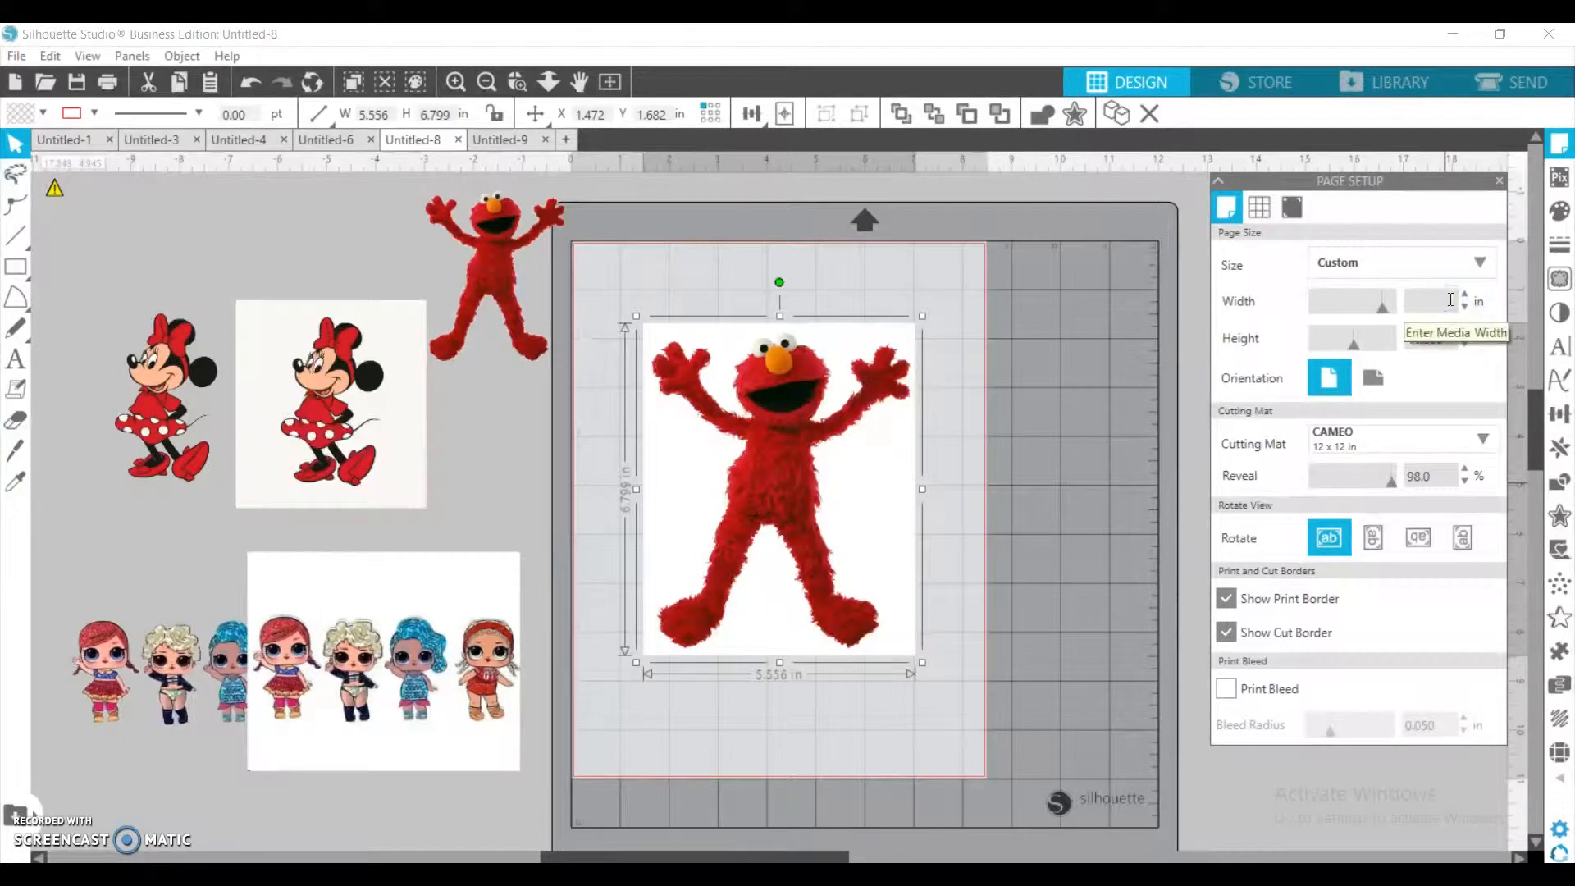
text(12)
Set the page height to 12 in and the cutting mat reveal to 99%
click(1448, 344)
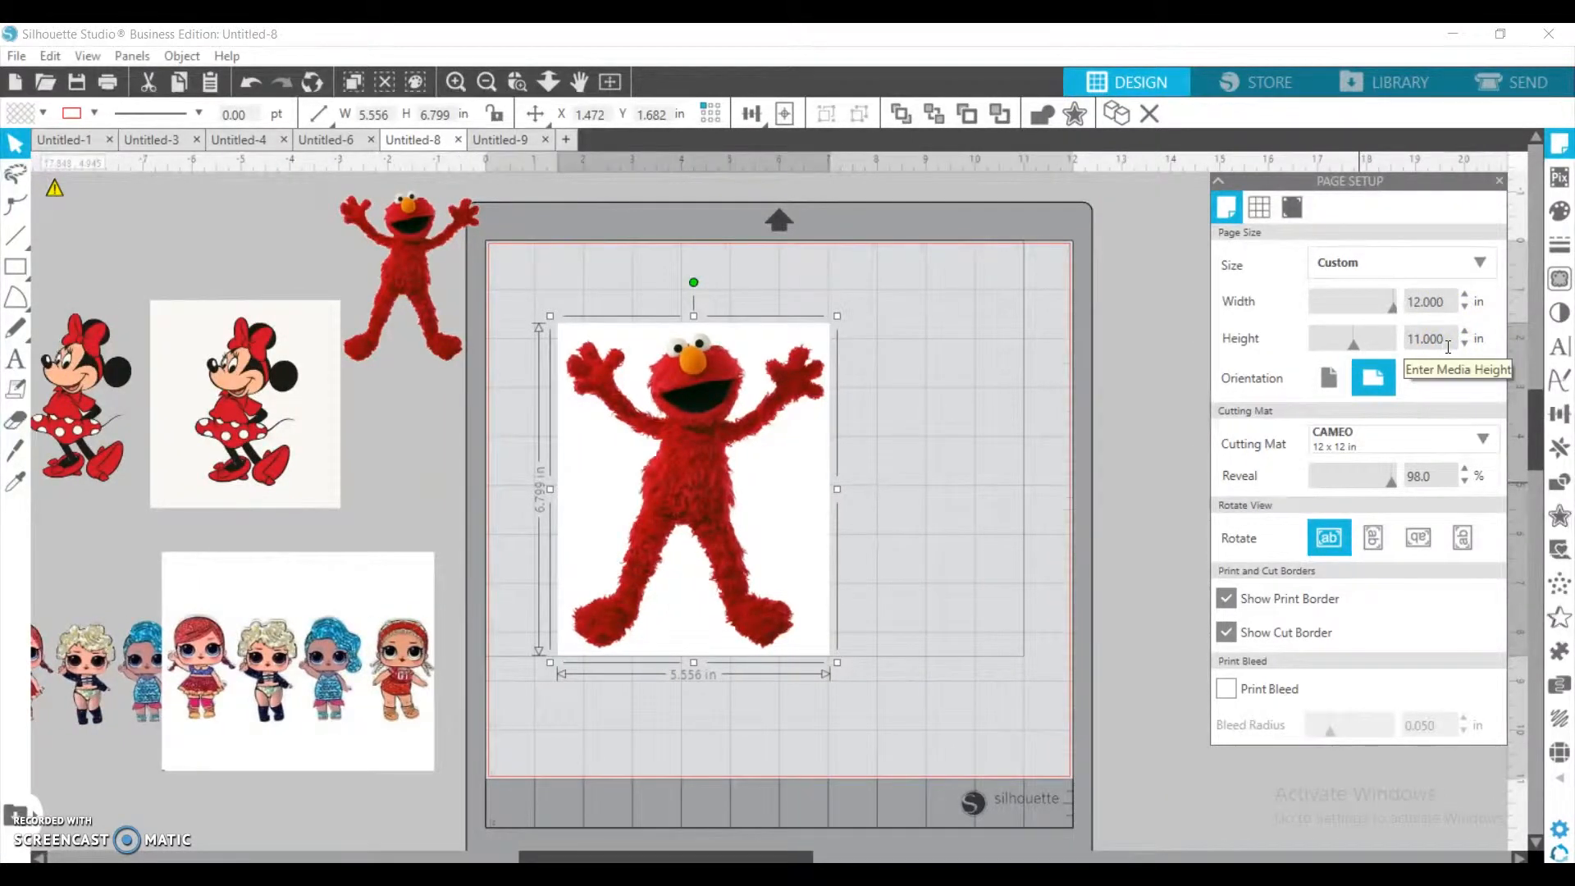
key(Left)
key(Left)
key(Left)
key(BackSpace)
key(BackSpace)
key(BackSpace)
text(12)
key(Return)
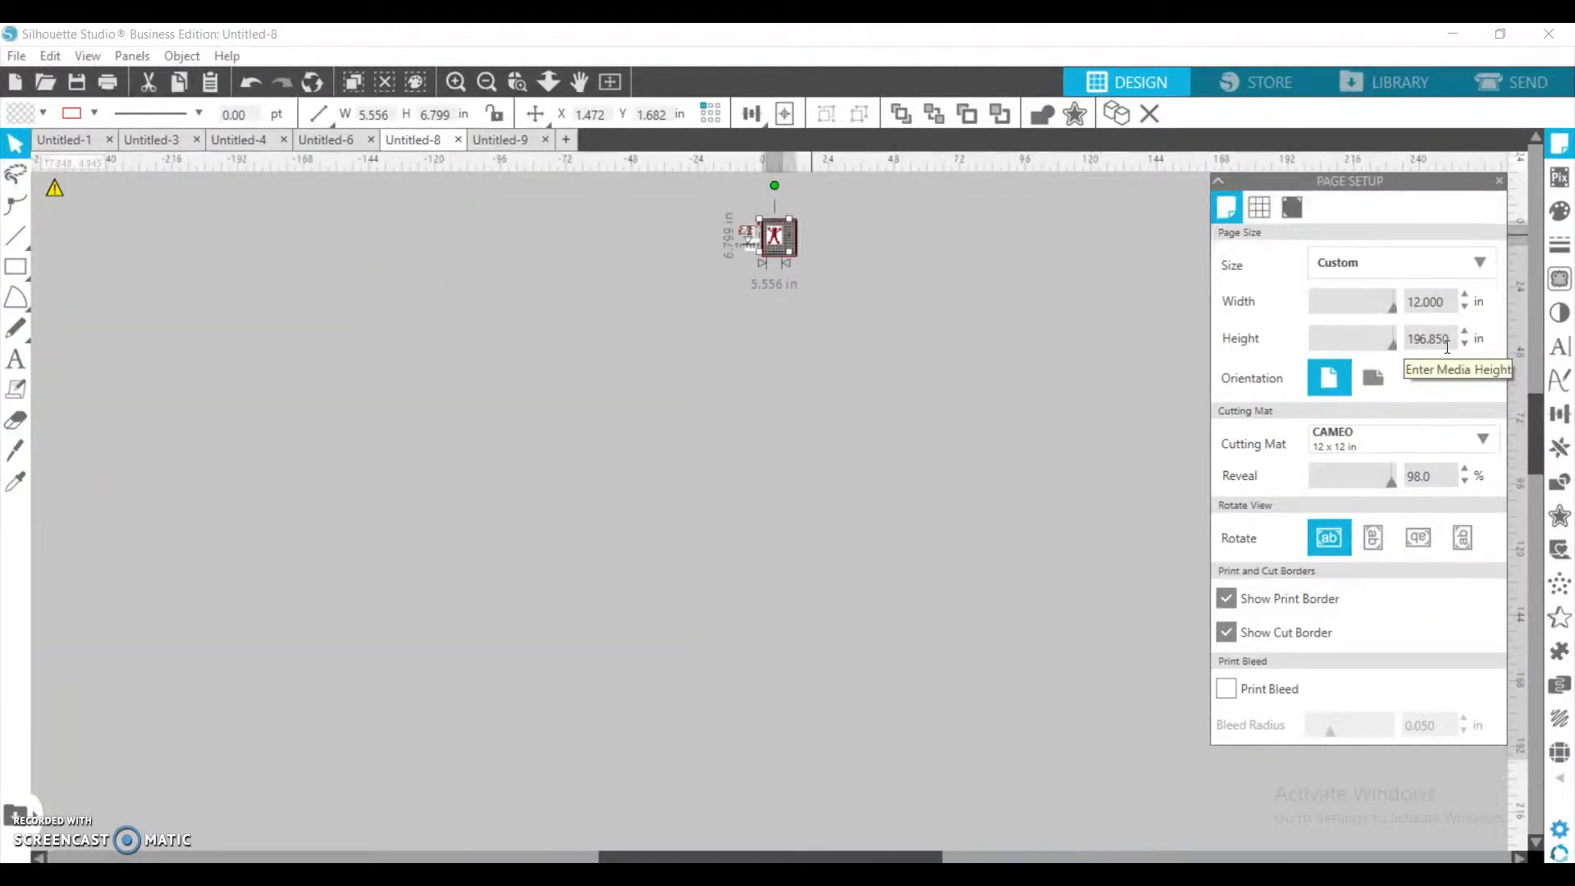
double_click(1447, 346)
text(12)
key(Return)
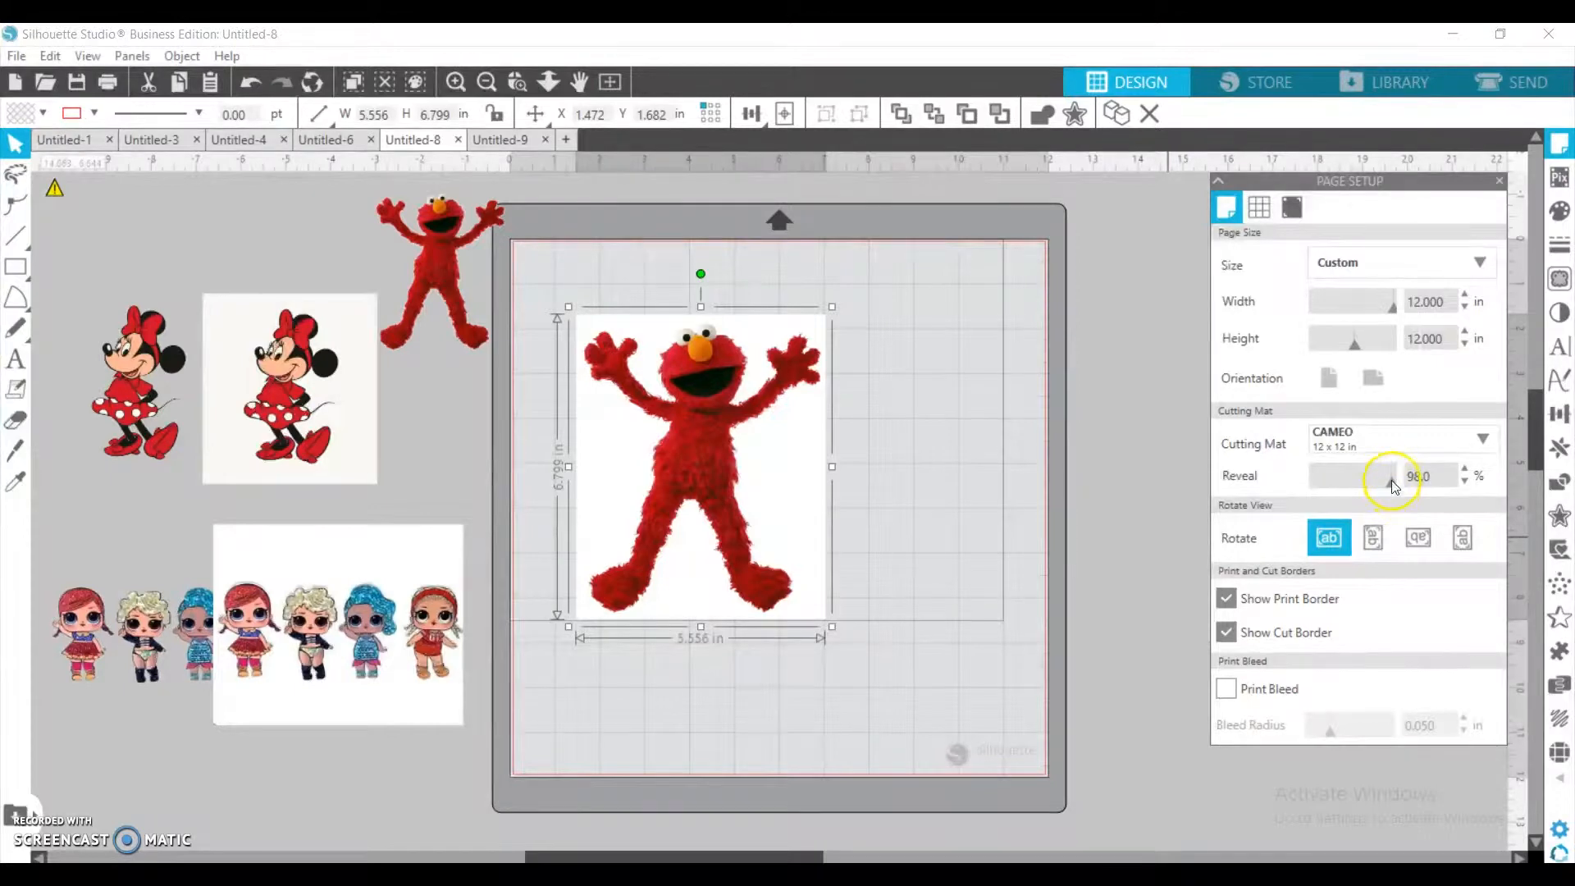
mouse_move(1392, 485)
mouse_down()
mouse_move(1299, 484)
mouse_move(1431, 484)
mouse_move(1301, 492)
mouse_move(1393, 489)
mouse_up()
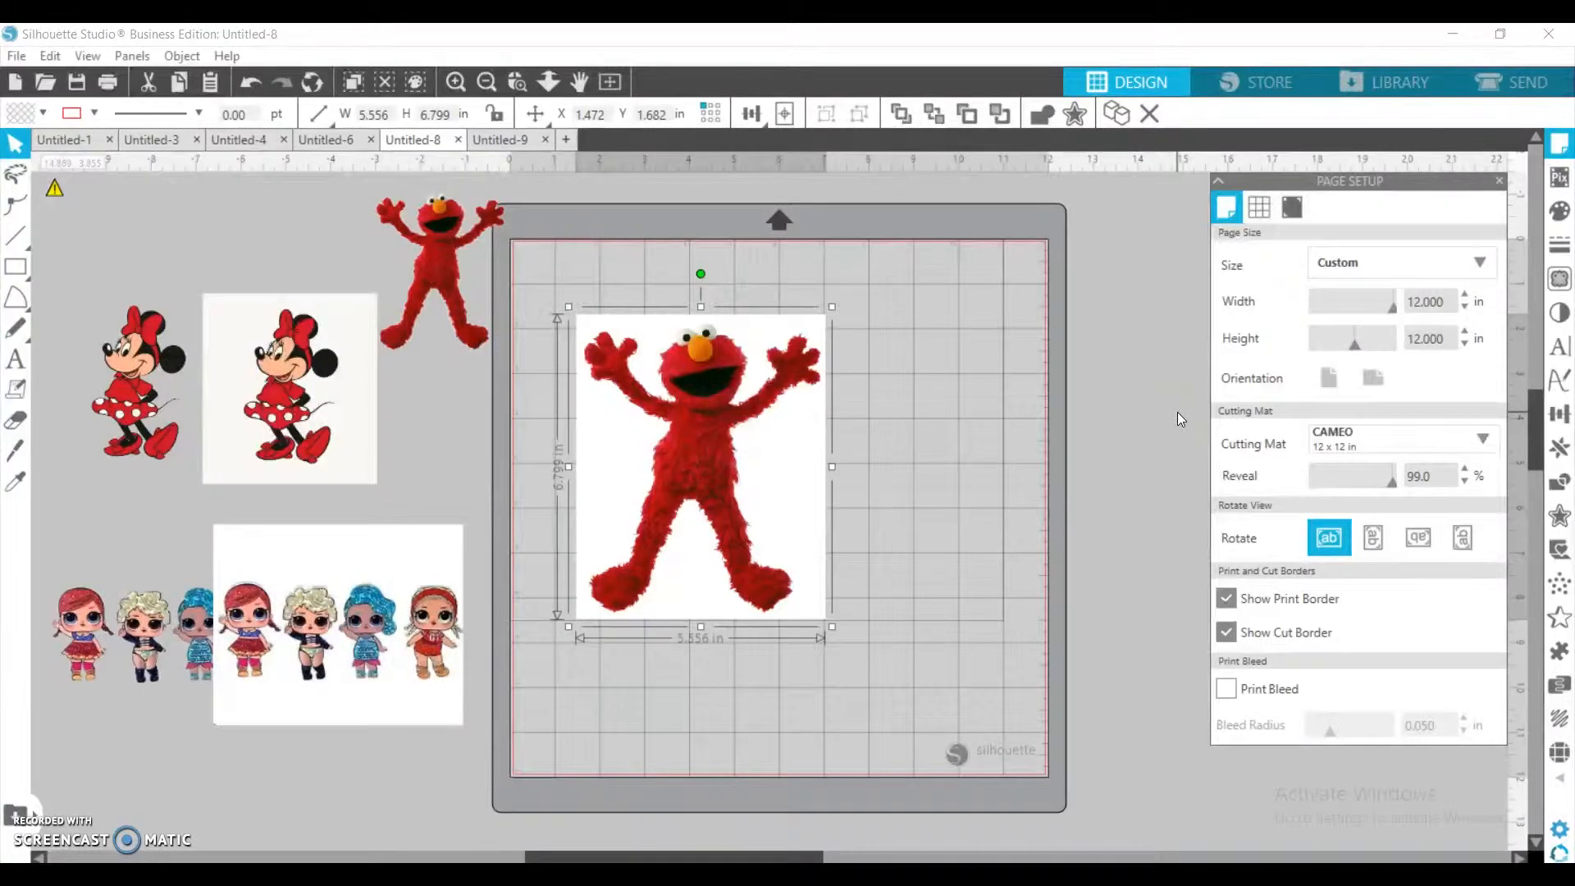
Move the Elmo image closer to the page center and select a trace area of about 5.9 by 7.4 in around it
drag(798, 423, 852, 410)
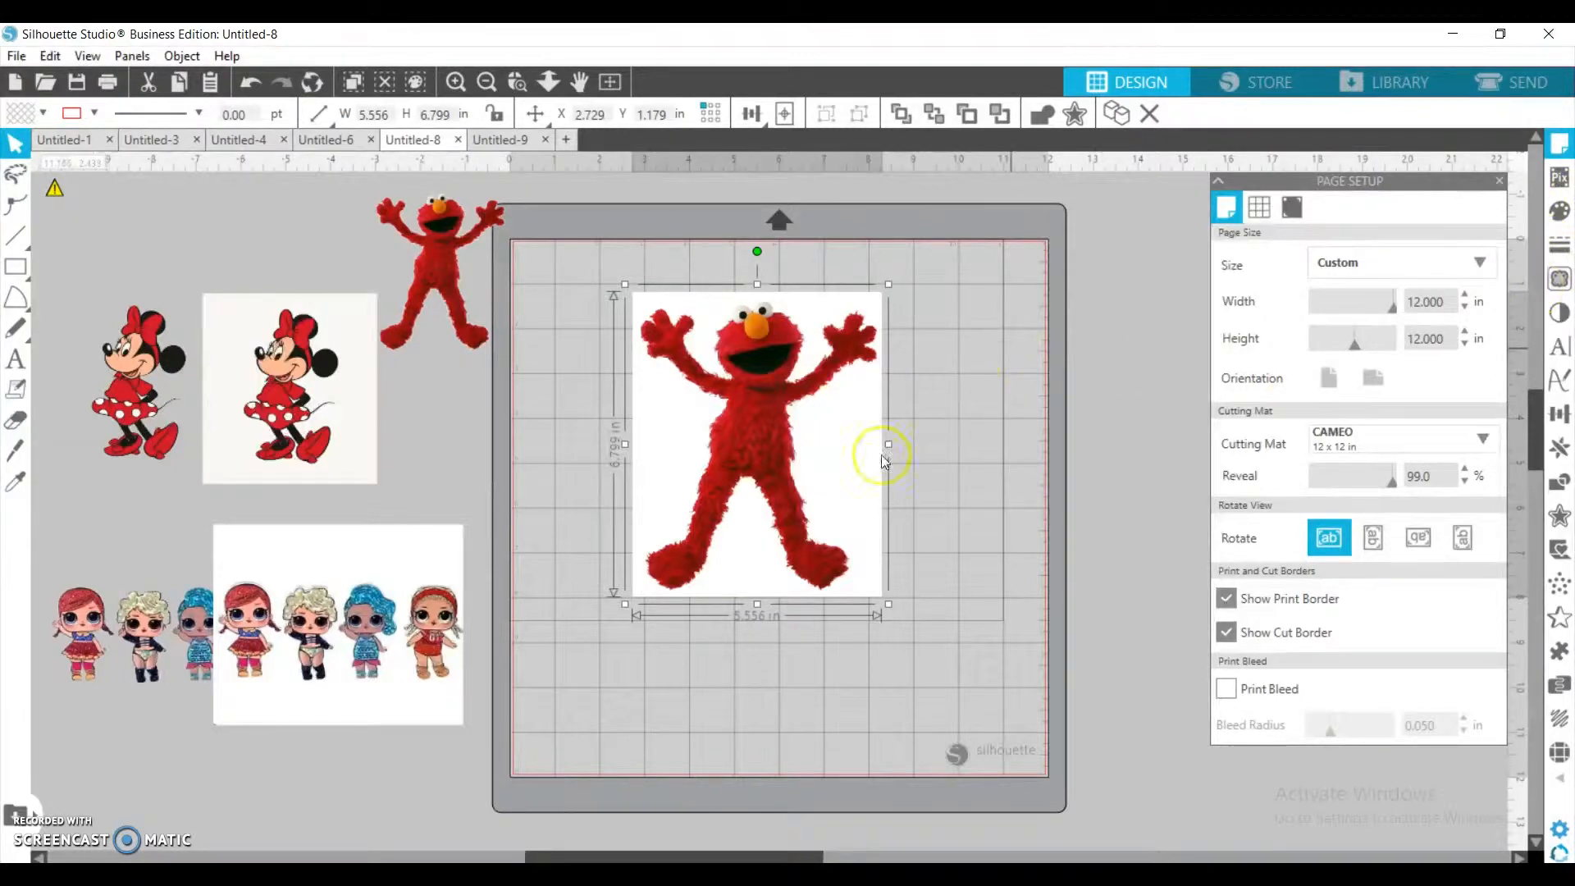
click(1561, 283)
click(1568, 283)
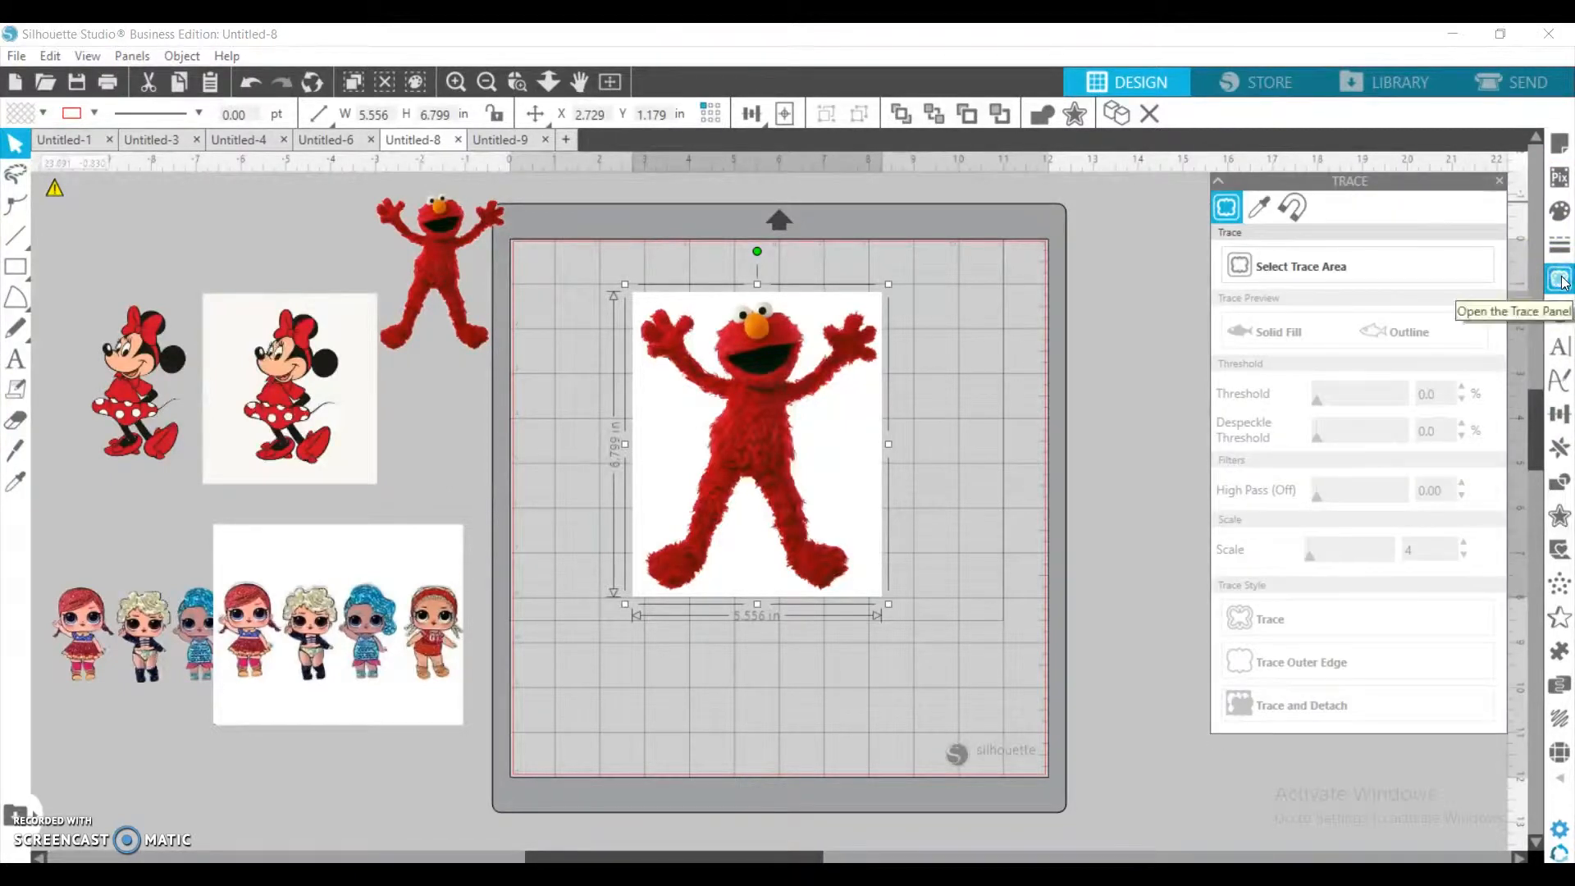
click(1409, 266)
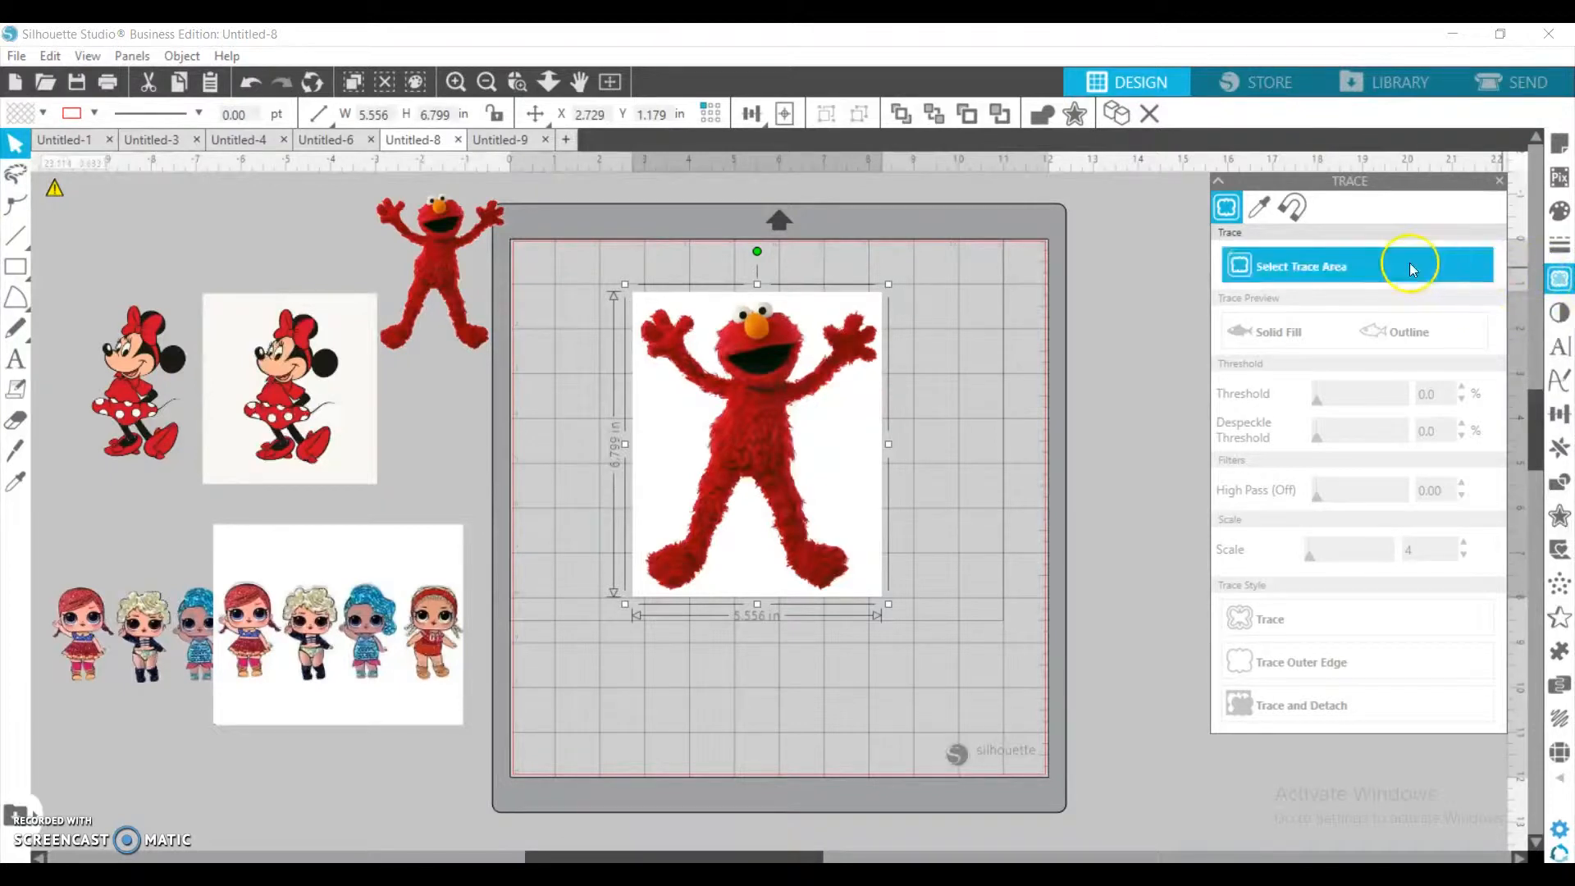
click(1321, 266)
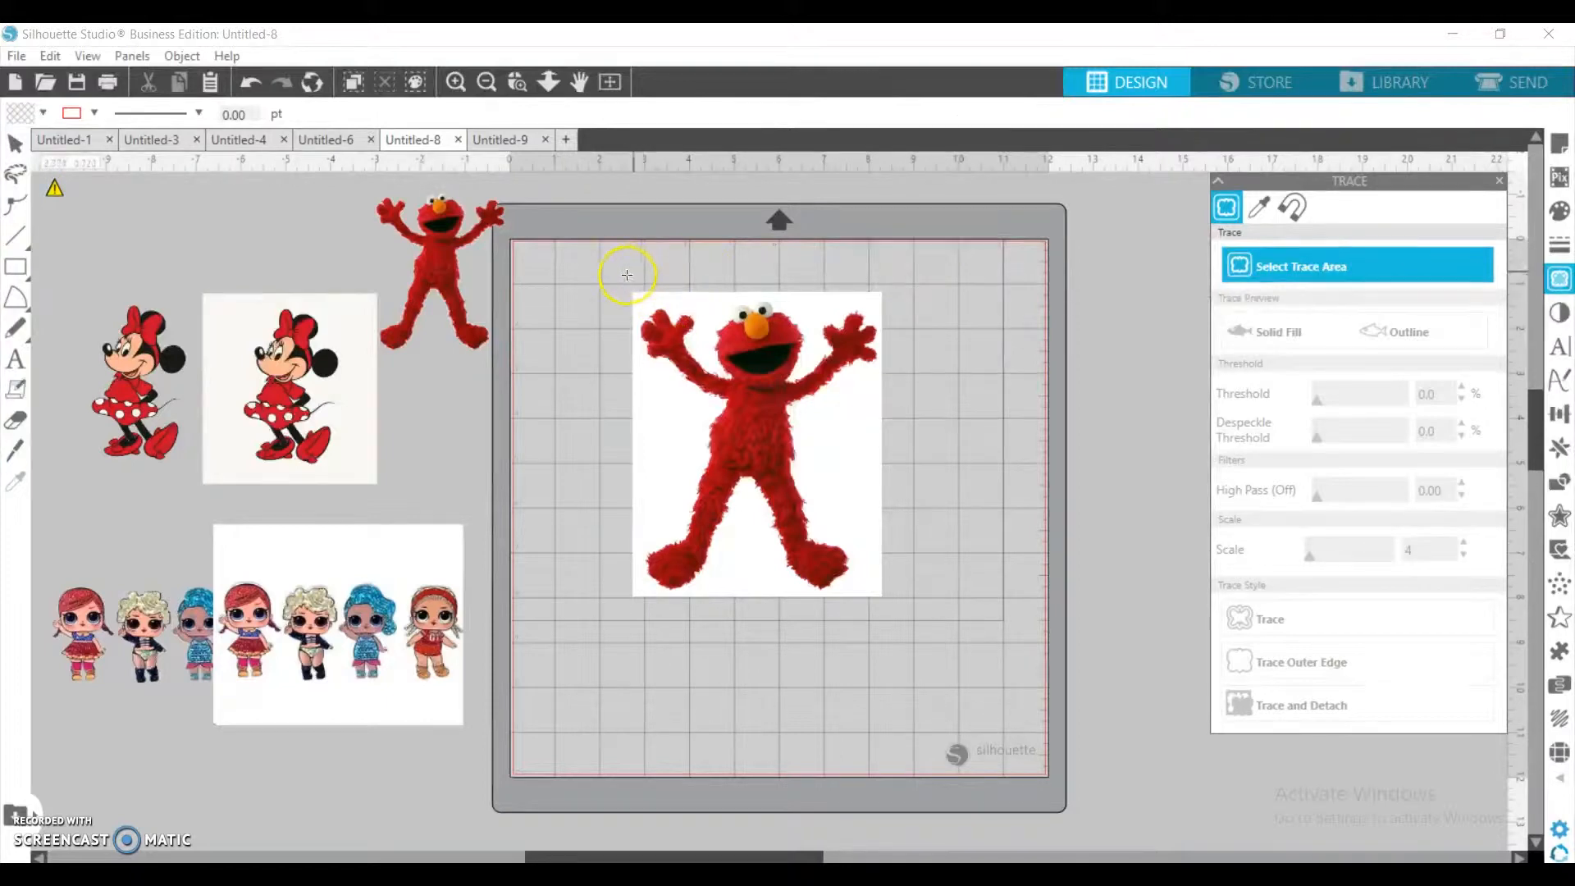
drag(627, 274, 626, 278)
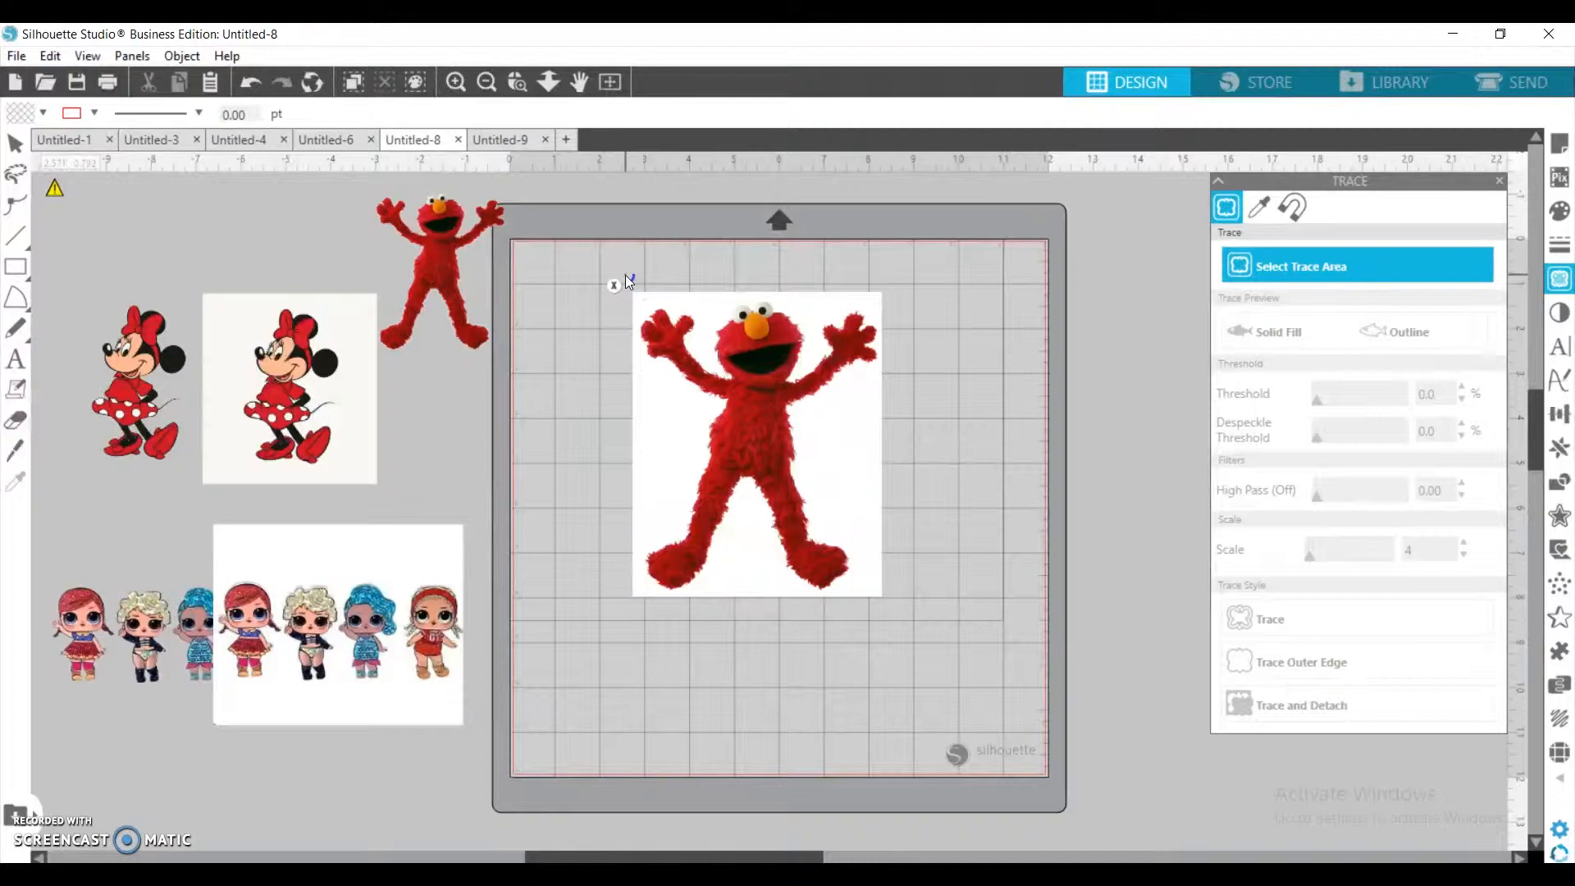
mouse_move(625, 282)
mouse_down()
mouse_move(820, 447)
mouse_move(880, 534)
mouse_move(904, 608)
mouse_move(890, 607)
mouse_up()
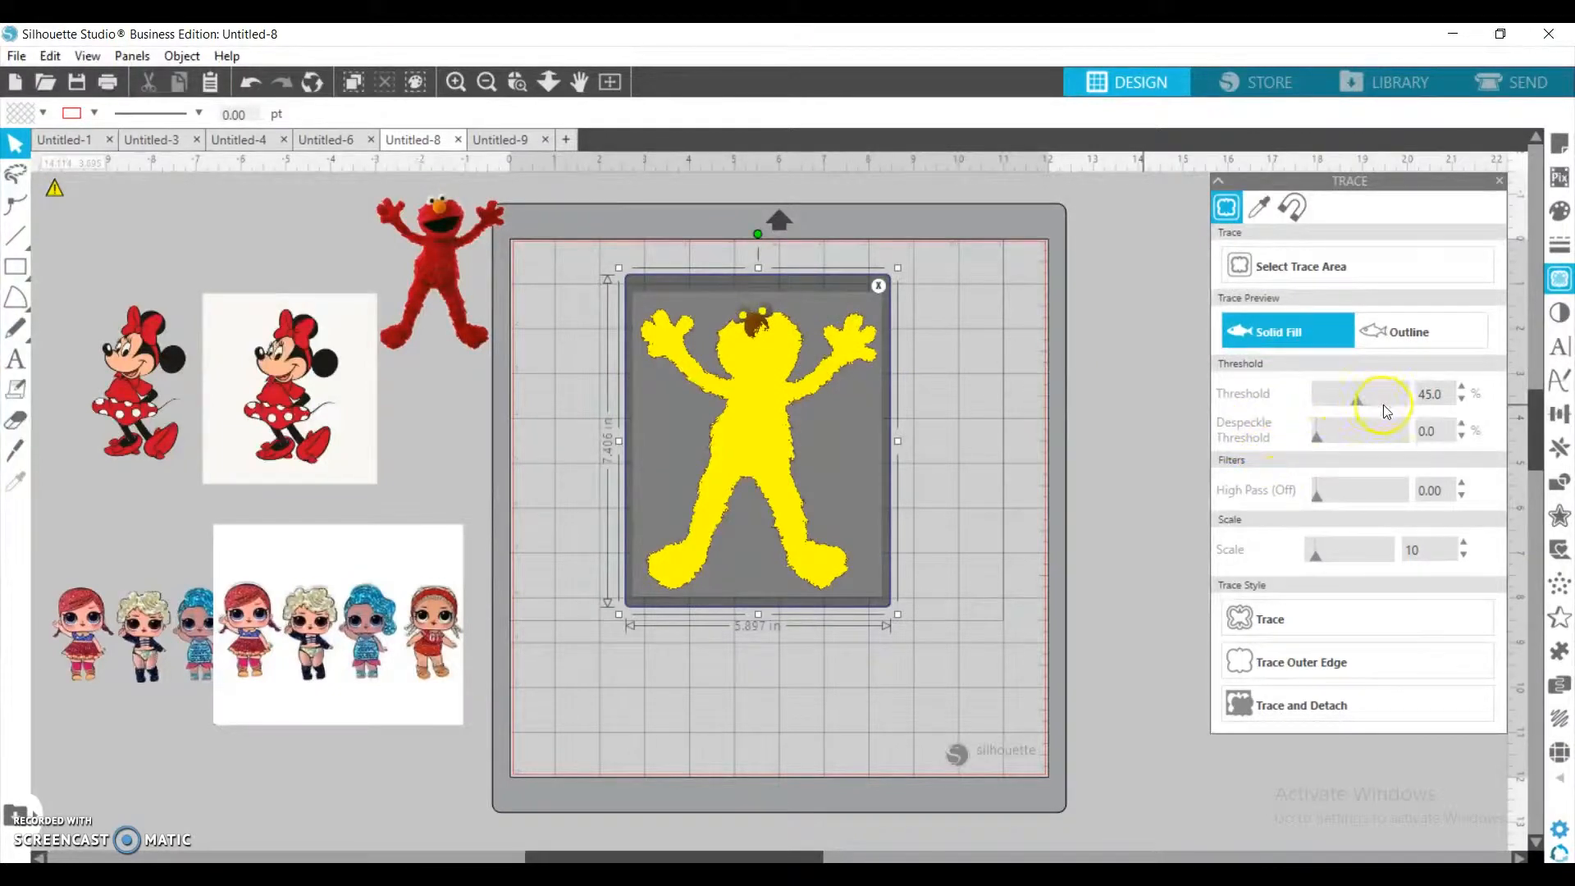
Raise the trace threshold for the Elmo image to 96%
click(1463, 387)
click(1463, 387)
click(1463, 388)
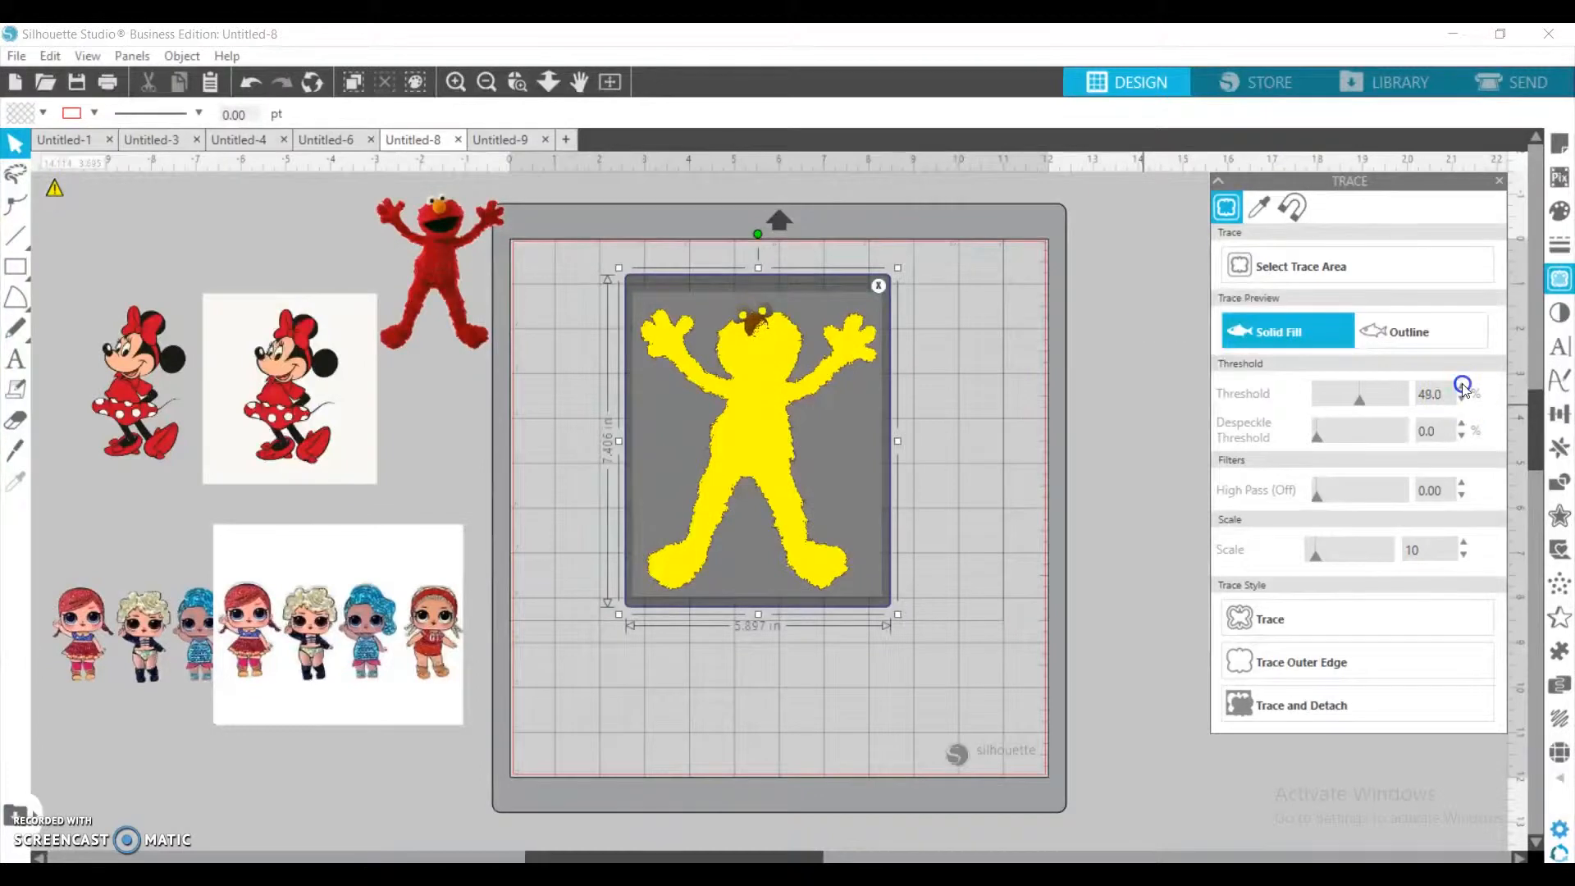
click(1463, 387)
click(1462, 387)
click(1462, 387)
click(1462, 387)
click(1462, 387)
click(1462, 387)
click(1462, 387)
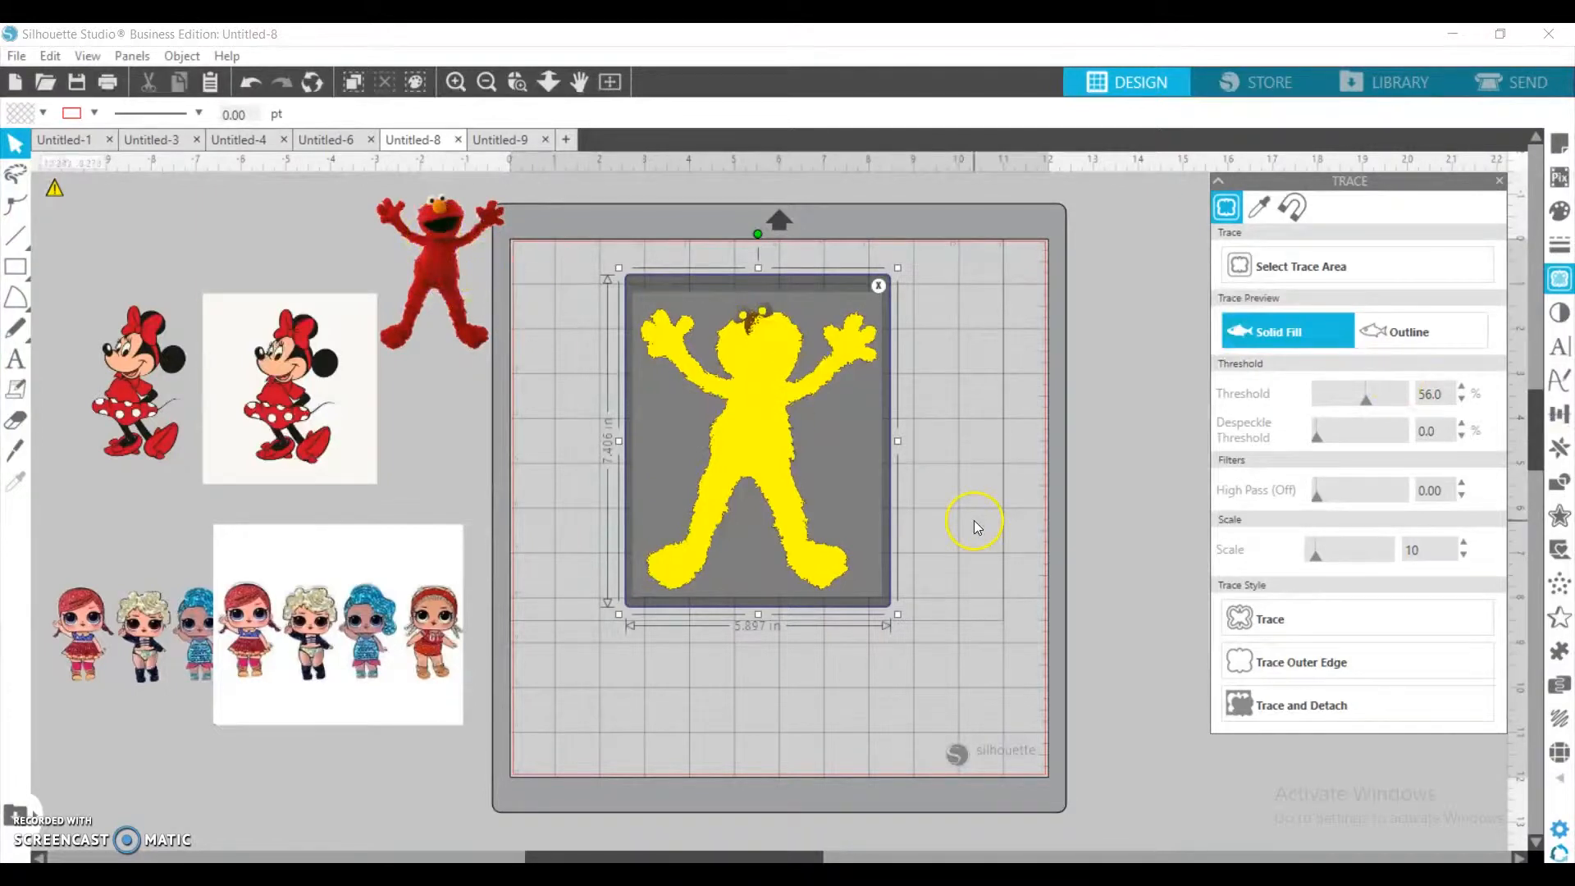
click(1382, 406)
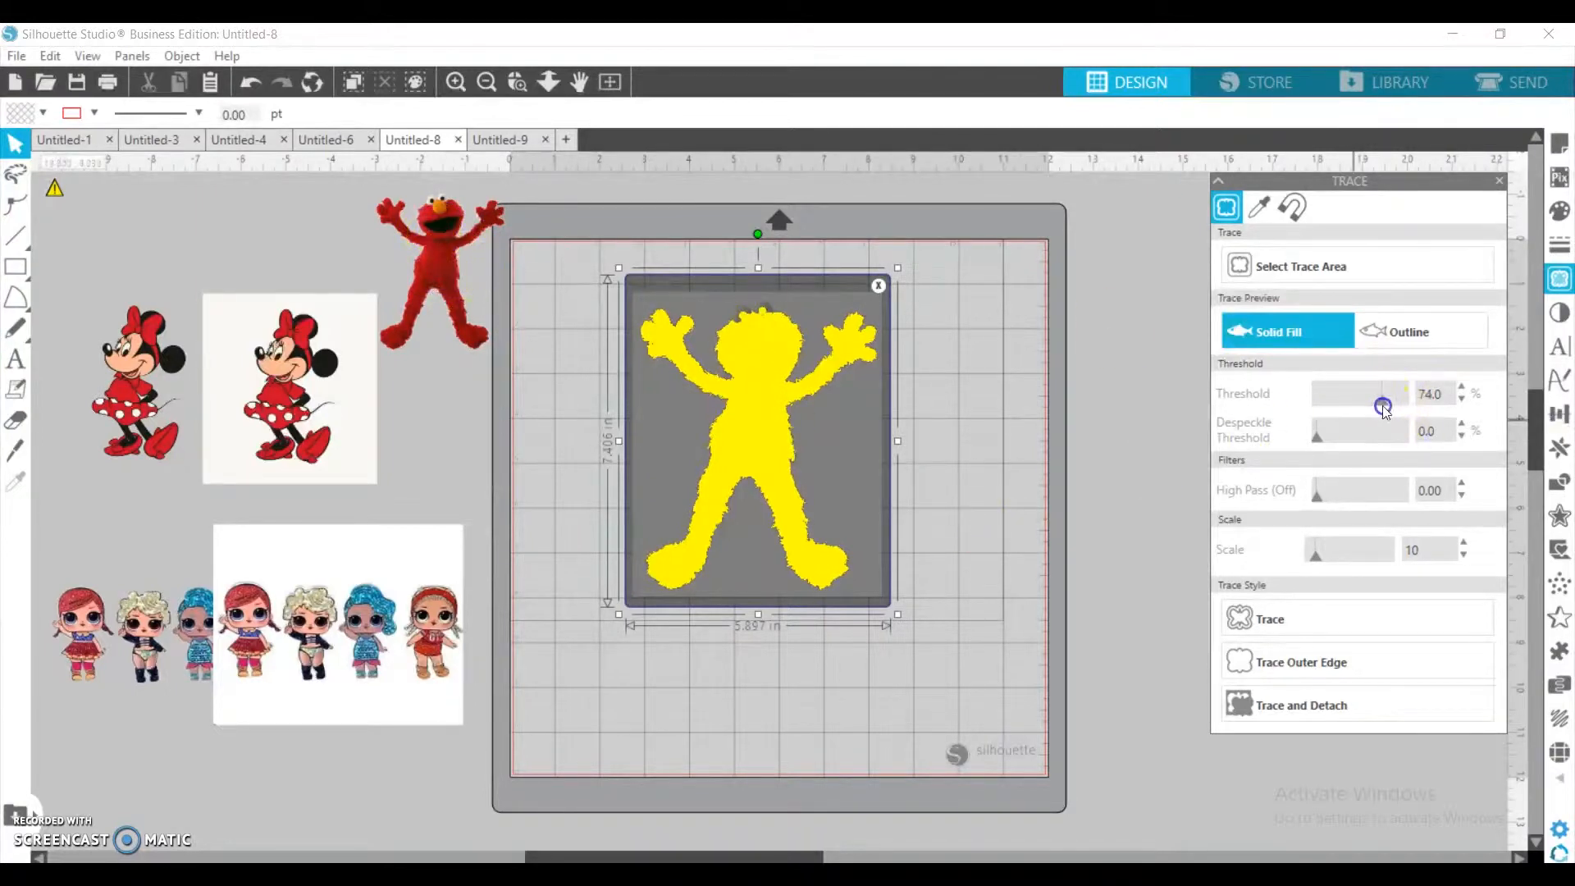
drag(1384, 407, 1390, 408)
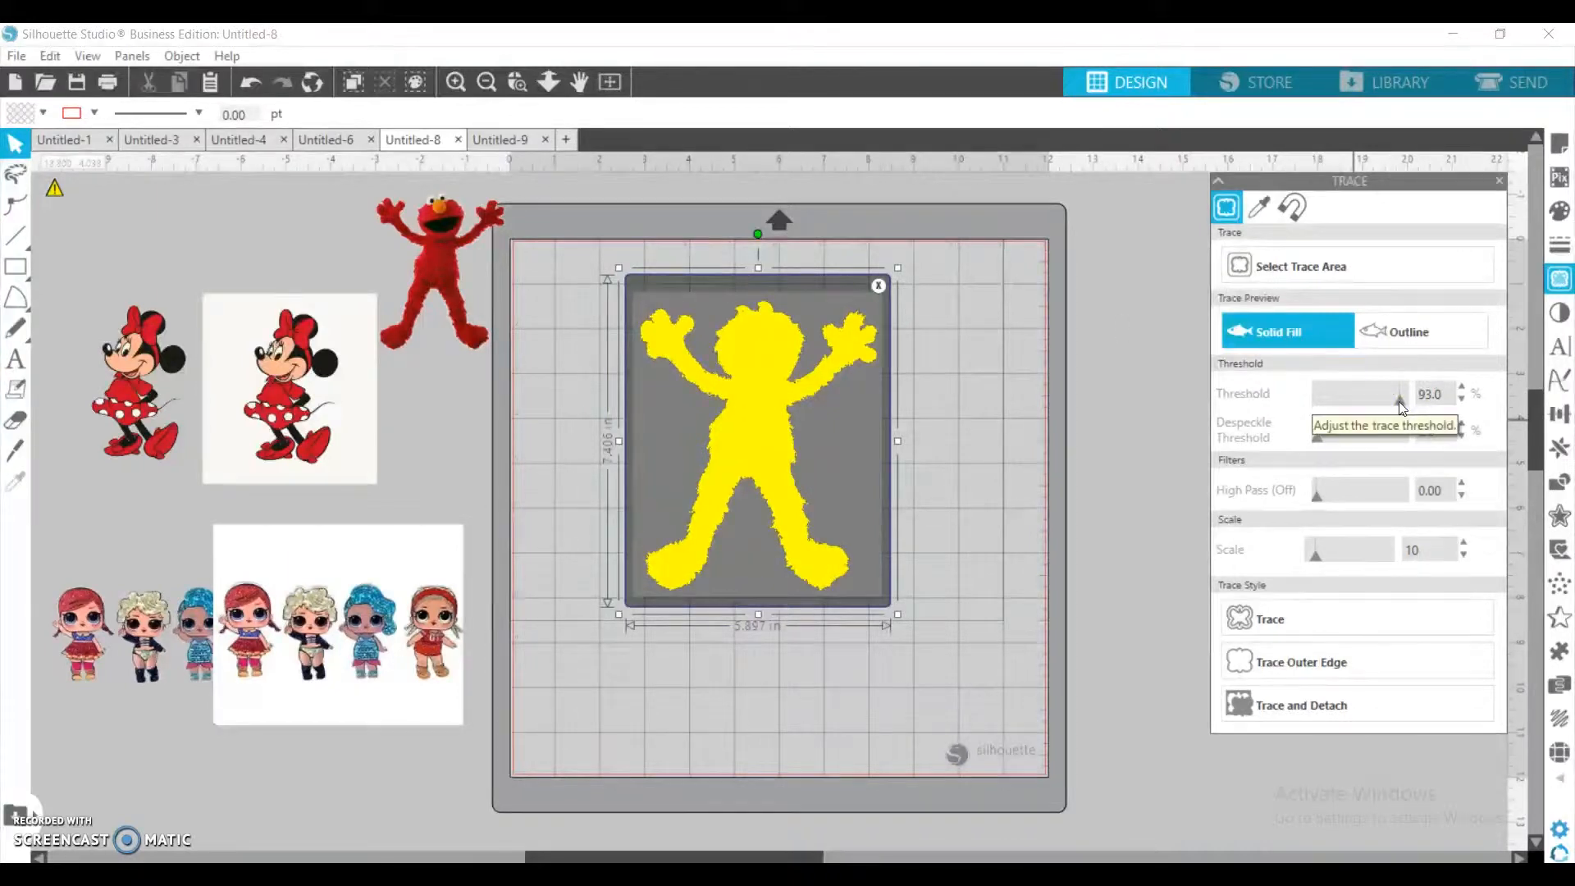
click(1461, 386)
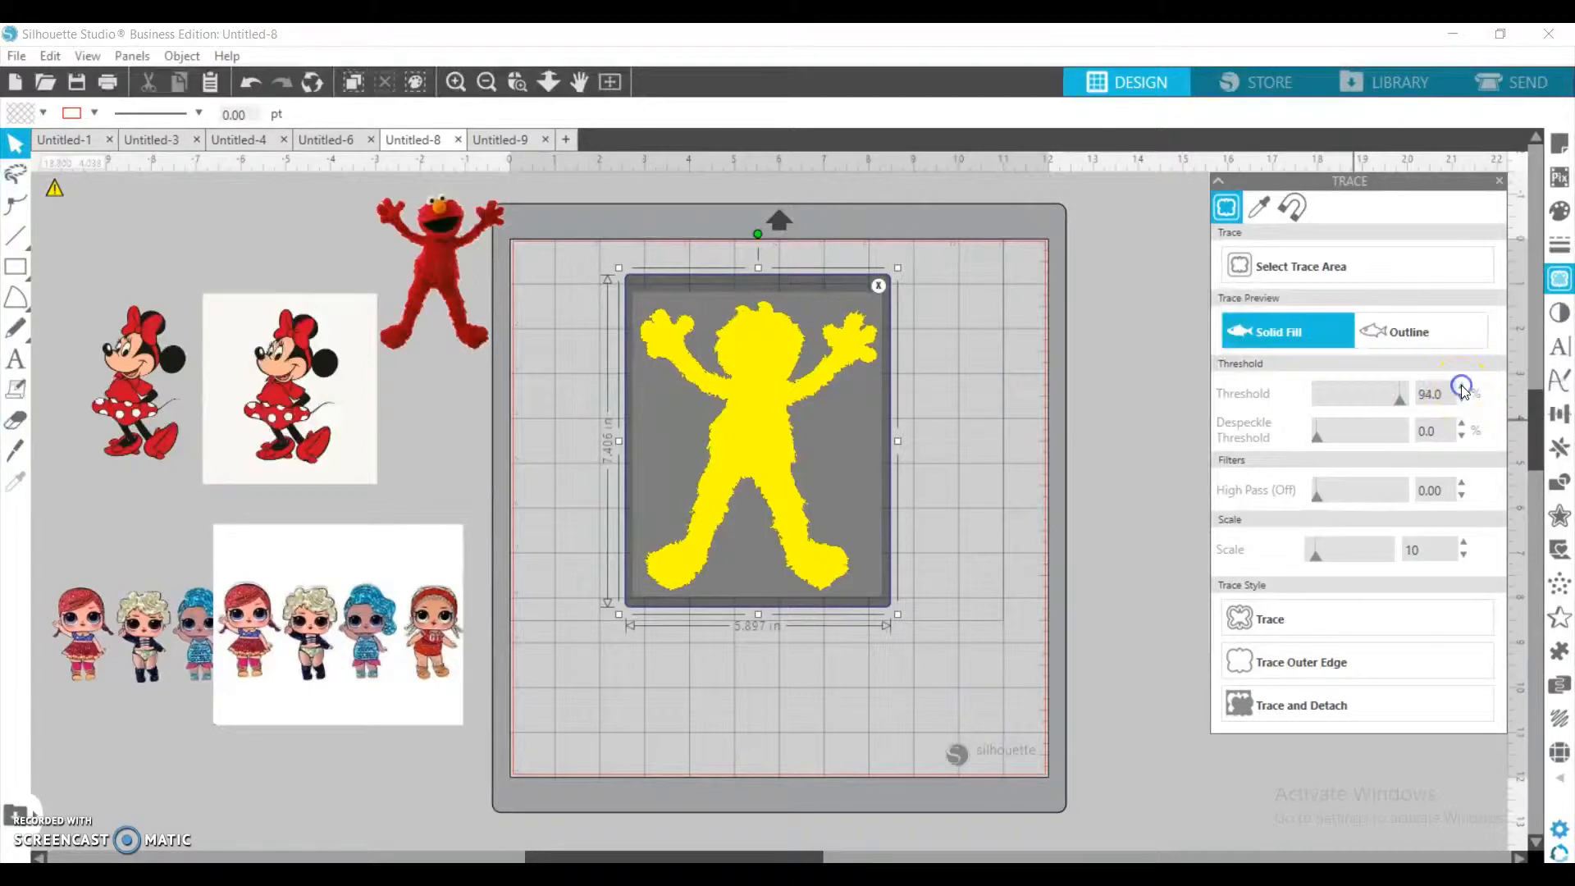
click(1462, 385)
click(1462, 386)
Trace and detach Elmo from the picture and delete the leftover white background
click(1332, 701)
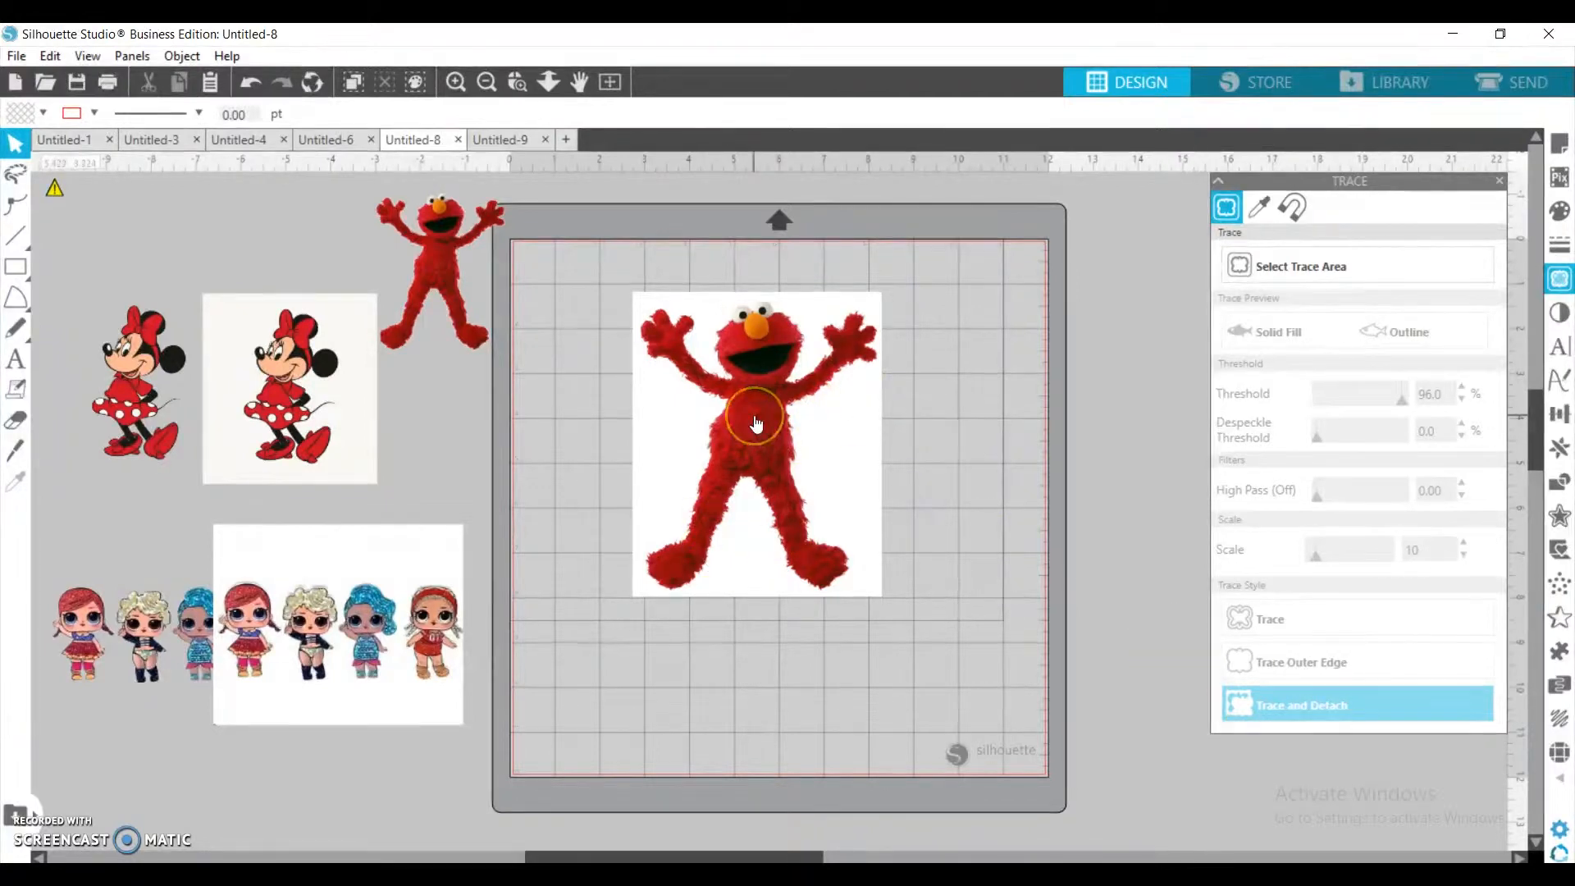
click(824, 429)
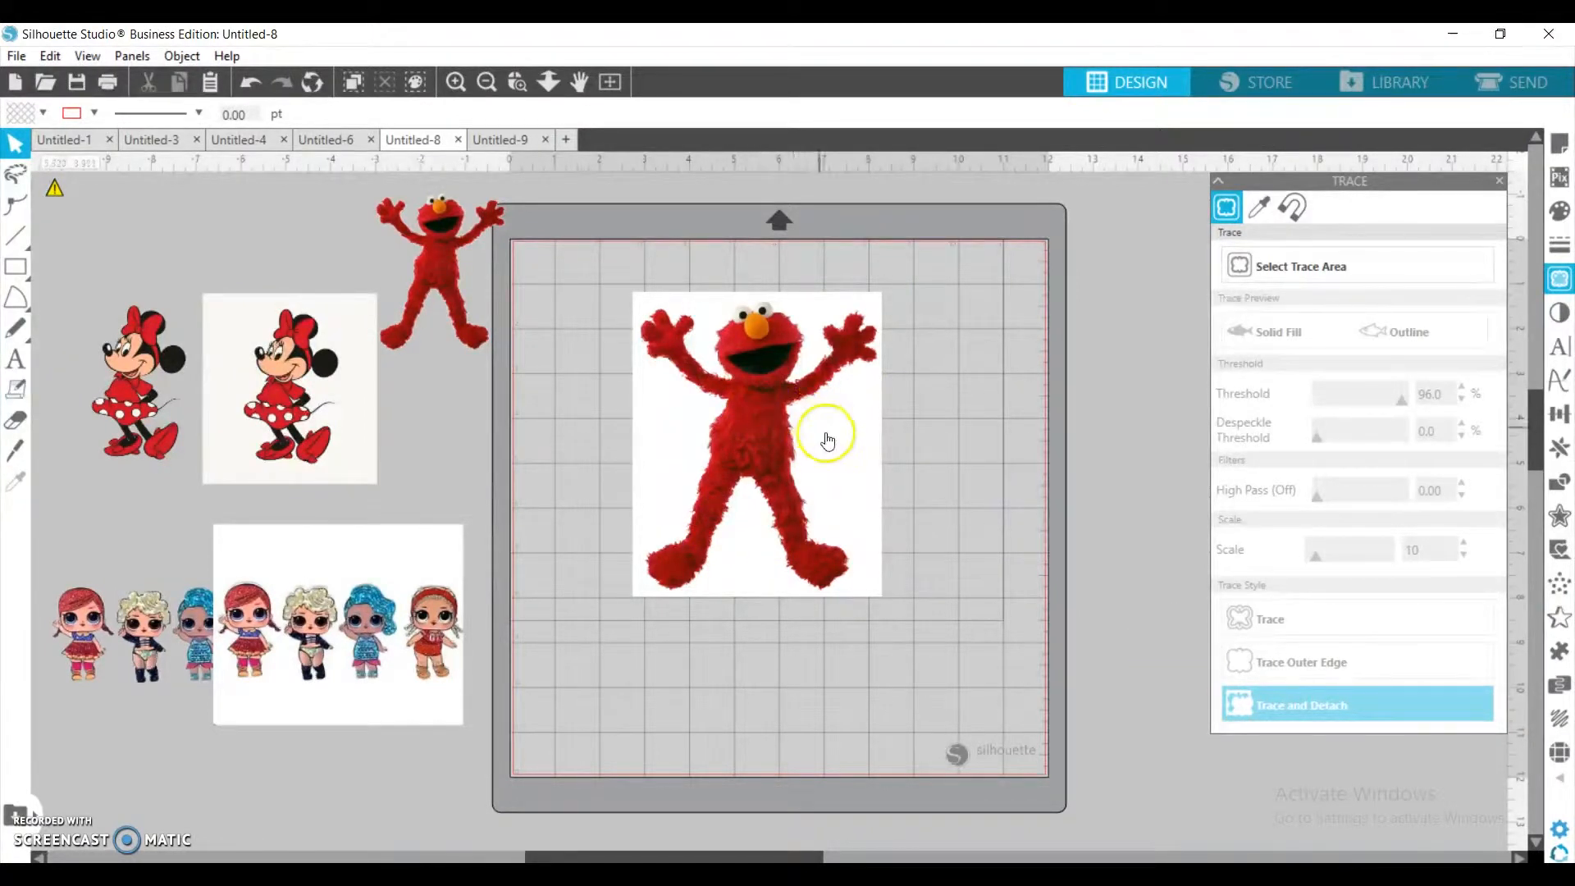
key(Delete)
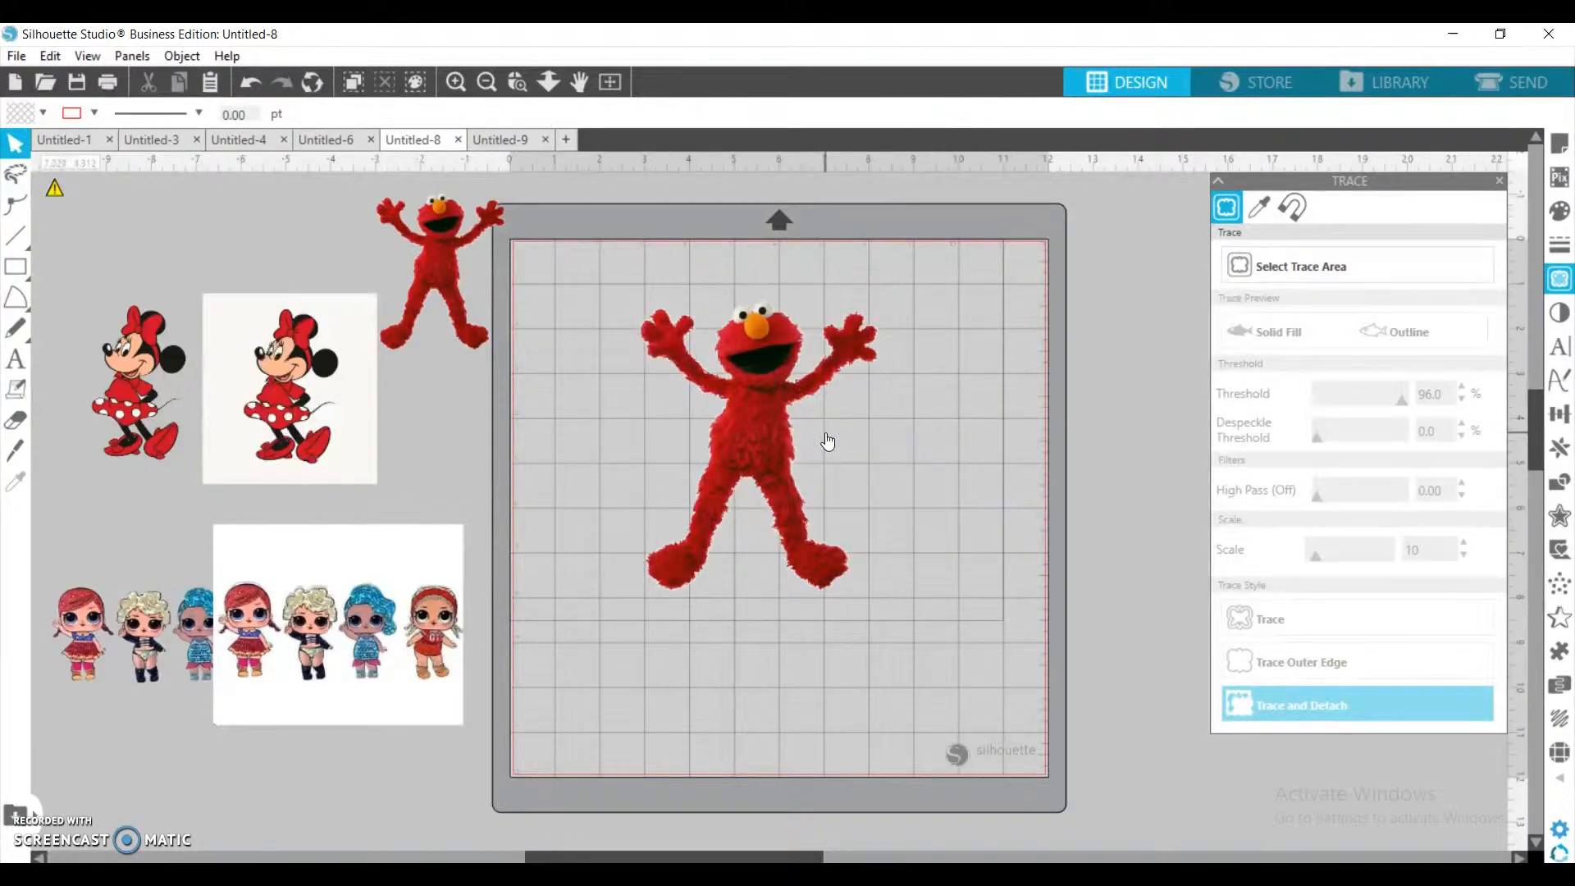
Scale the cut-out Elmo down proportionally to about 3.18 in wide
click(766, 448)
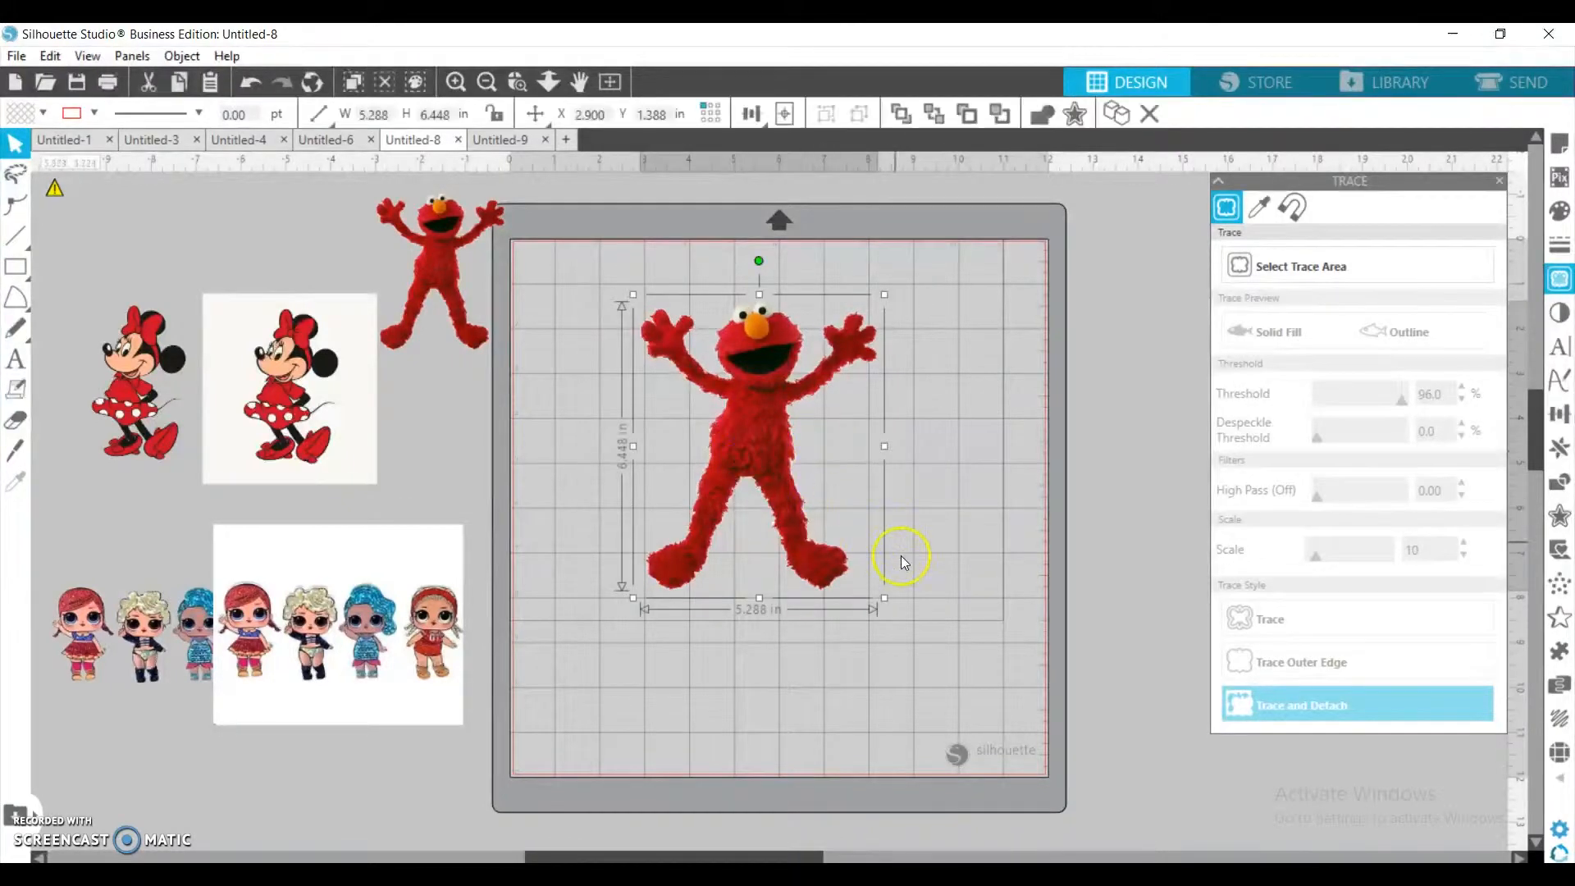
drag(886, 598, 784, 475)
click(829, 451)
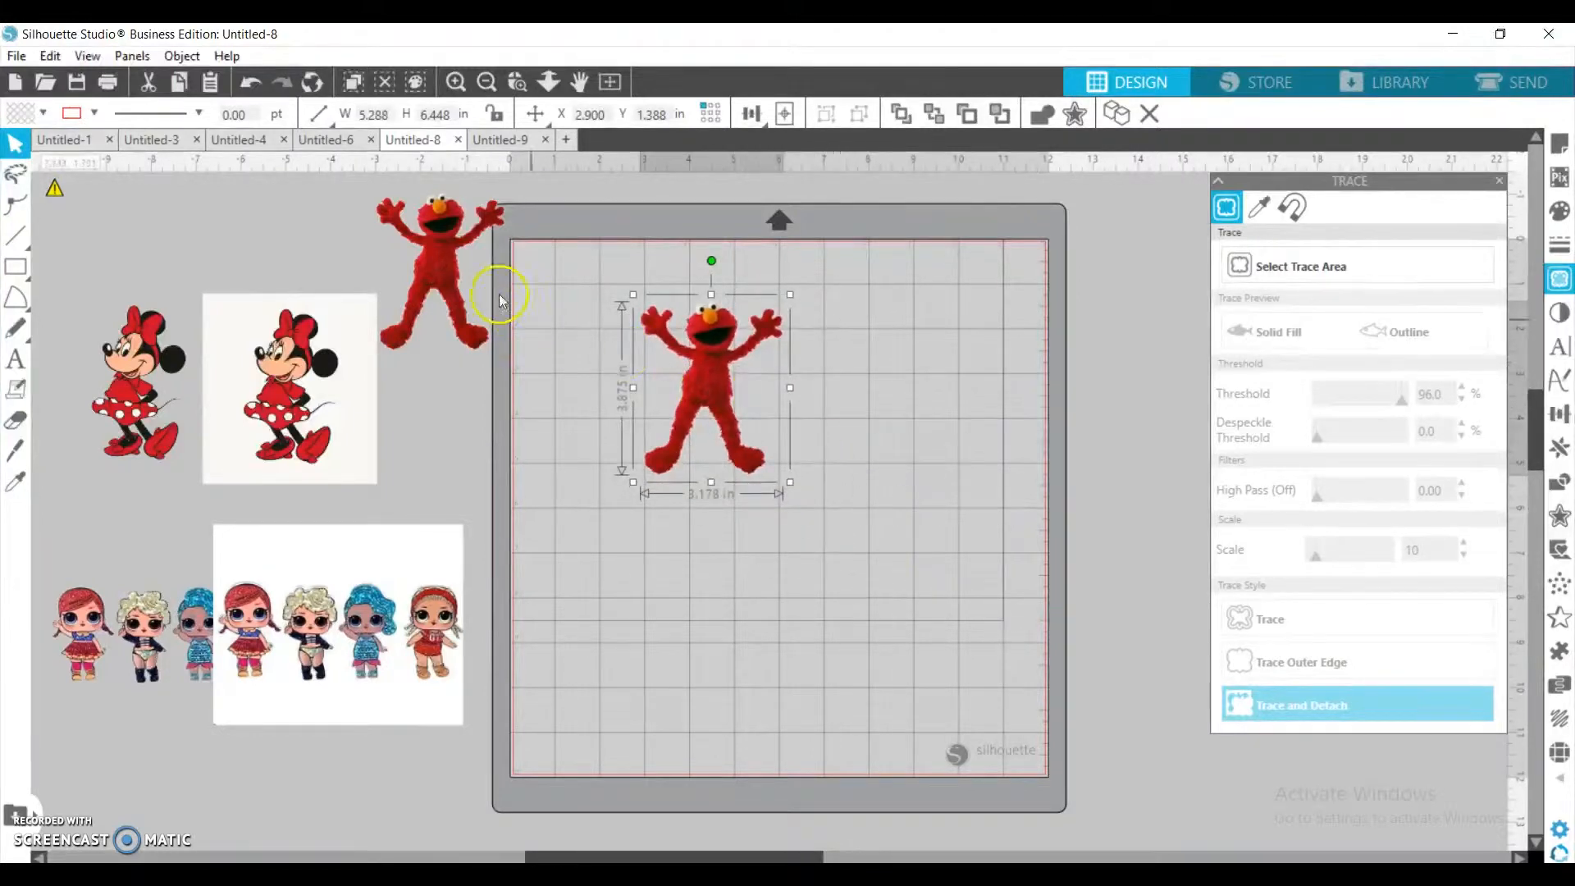
Shift the Elmo beside the mat slightly down and move the new cut-out Elmo off the page next to it
mouse_move(436, 276)
mouse_down()
mouse_move(671, 406)
mouse_move(607, 358)
mouse_move(845, 361)
mouse_move(563, 366)
mouse_move(728, 263)
mouse_move(756, 534)
mouse_move(671, 502)
mouse_move(744, 415)
mouse_move(379, 325)
mouse_move(440, 293)
mouse_up()
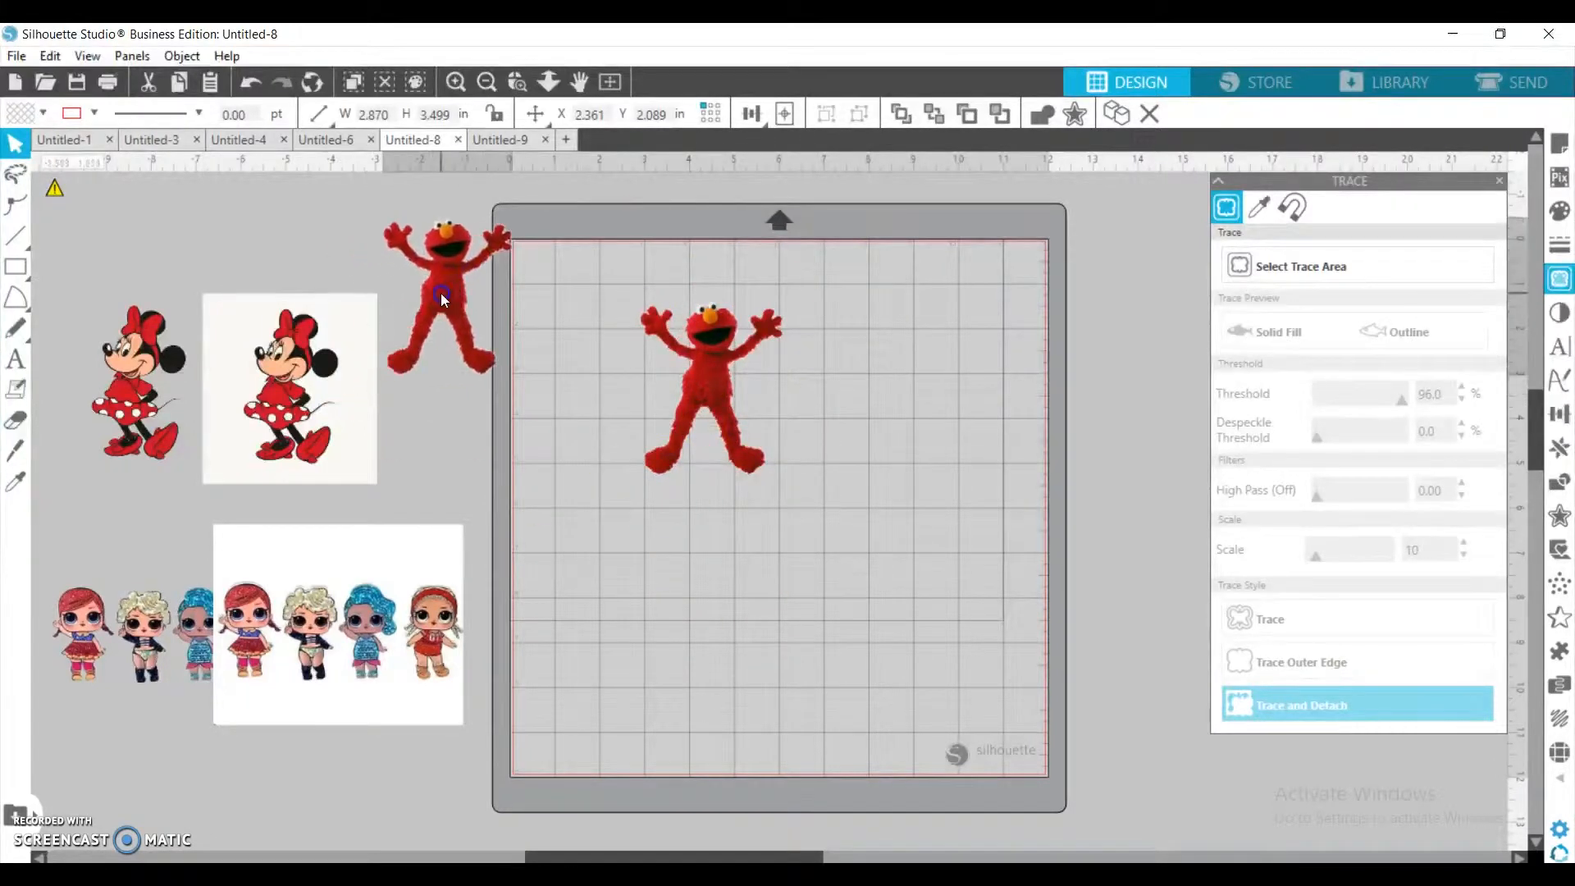
click(625, 348)
drag(711, 368, 486, 239)
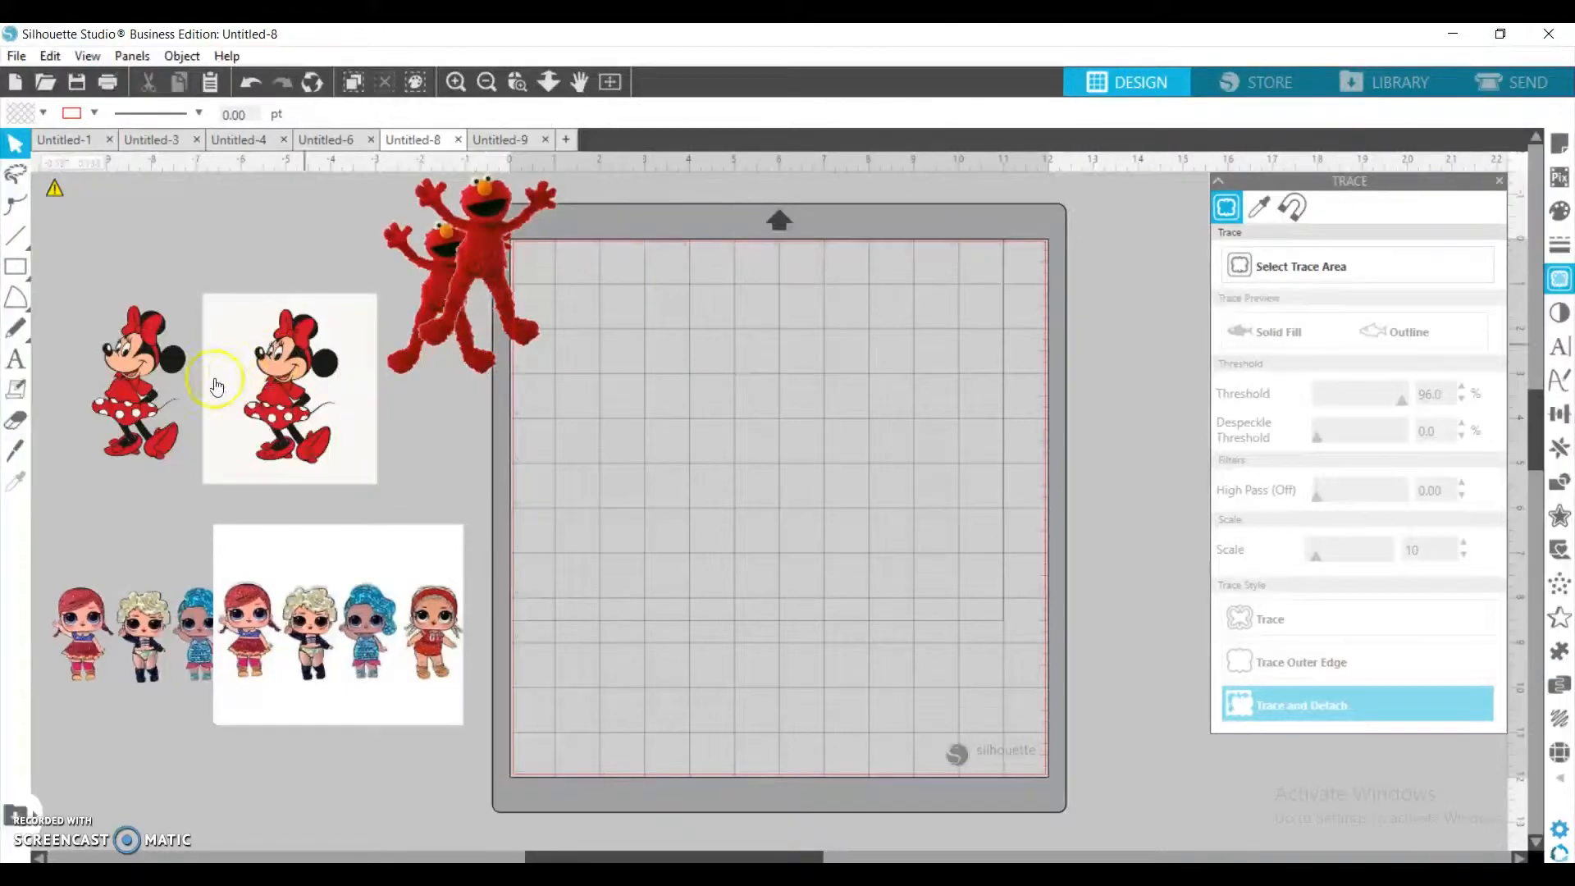
Move the Minnie Mouse image with the light background onto the upper middle of the page
click(141, 385)
click(265, 364)
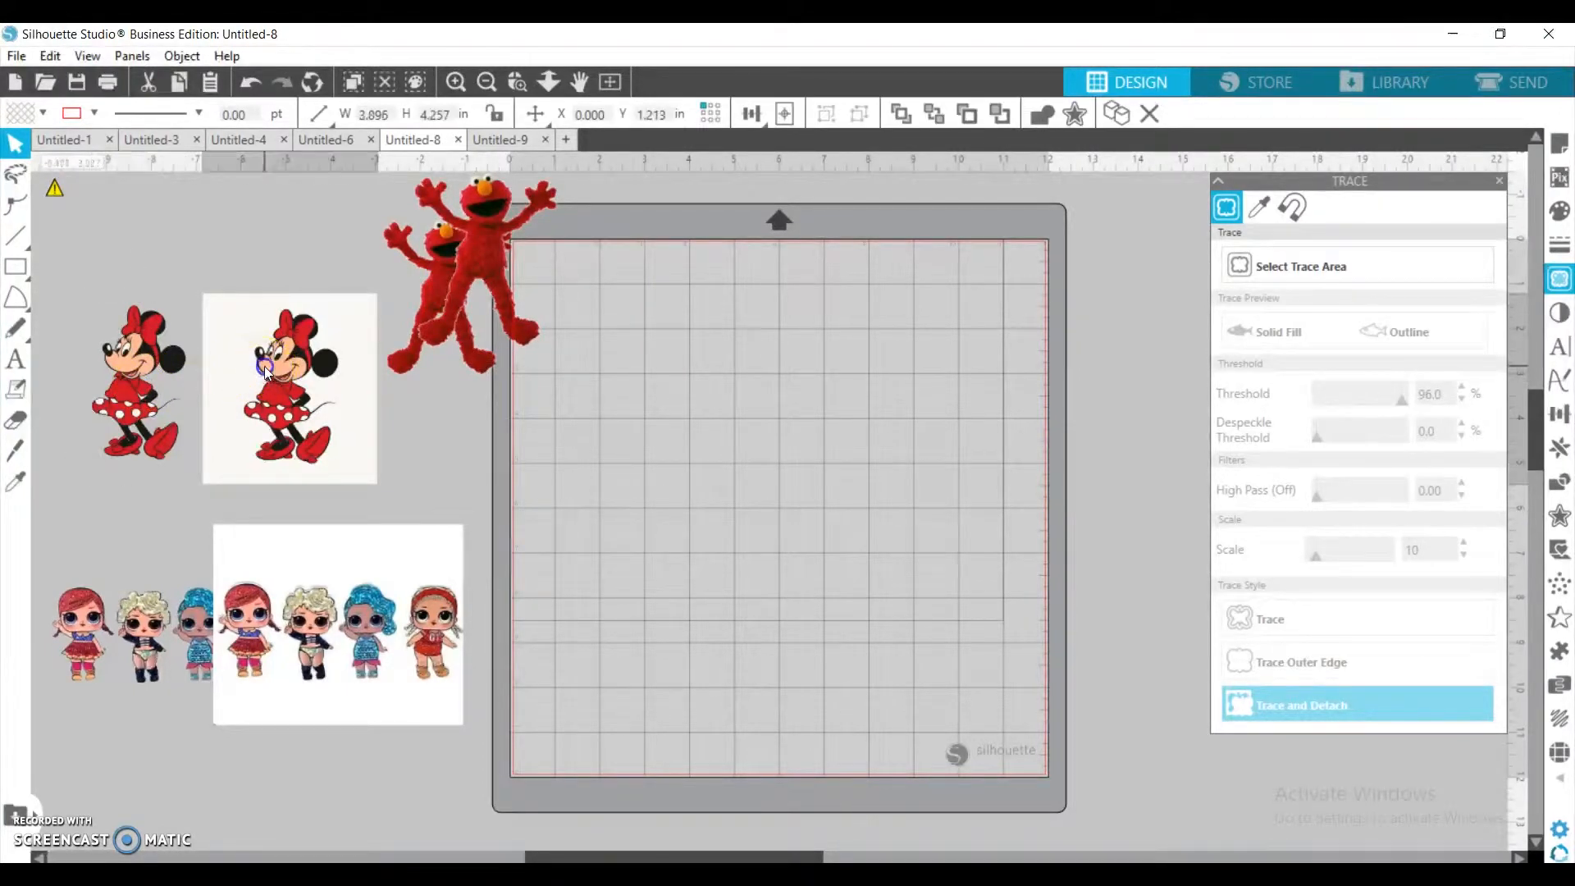
drag(307, 366, 727, 383)
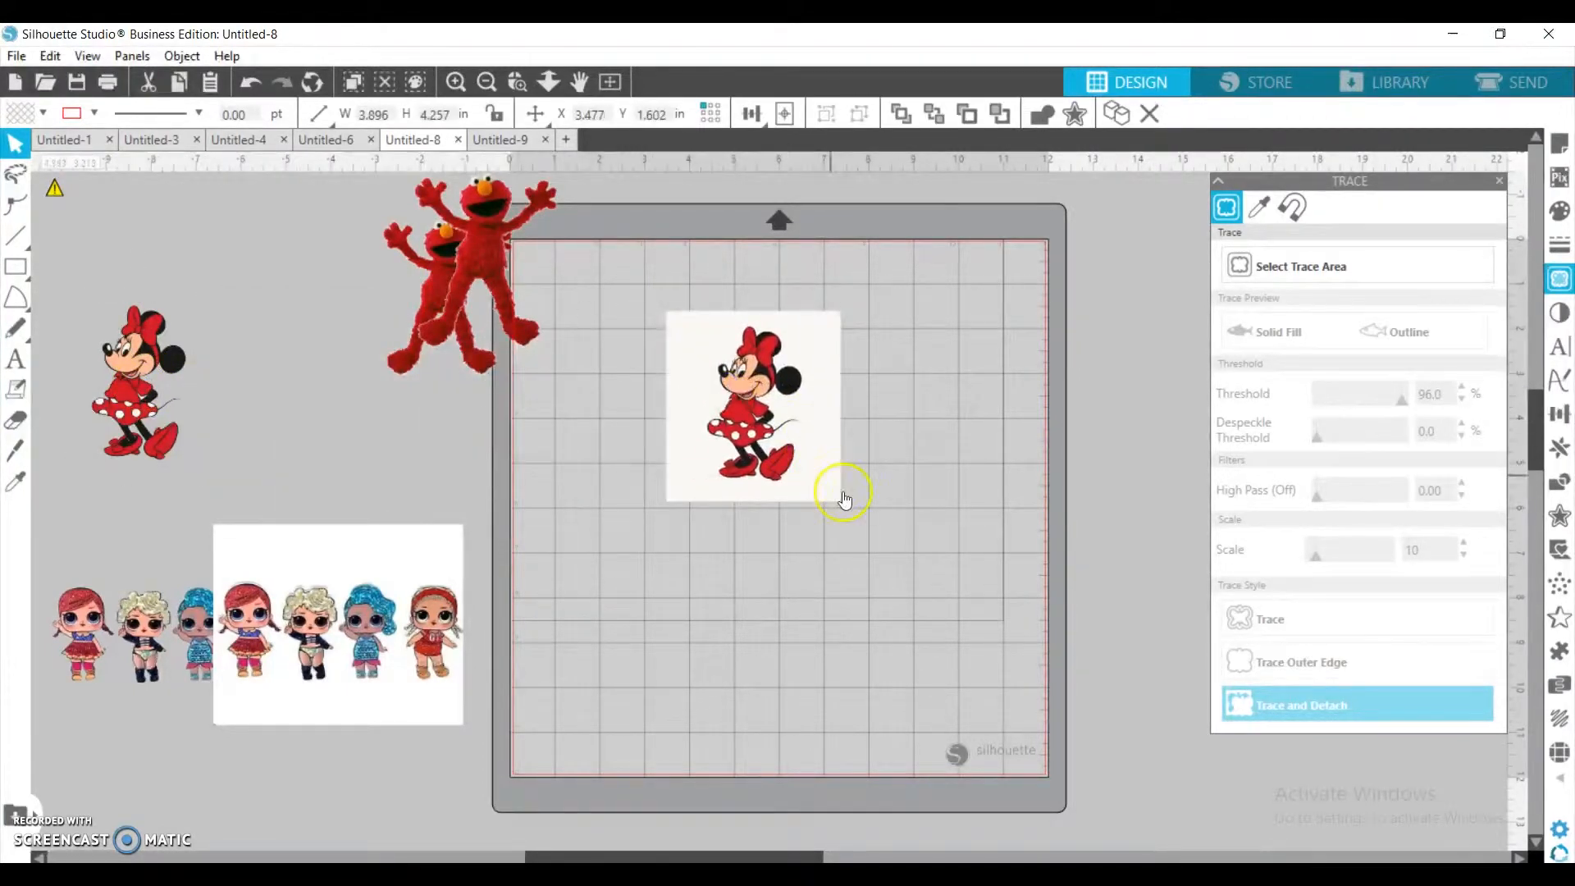
Select a trace area around the Minnie Mouse picture on the page and set the trace threshold to 78%
click(1070, 446)
click(1341, 269)
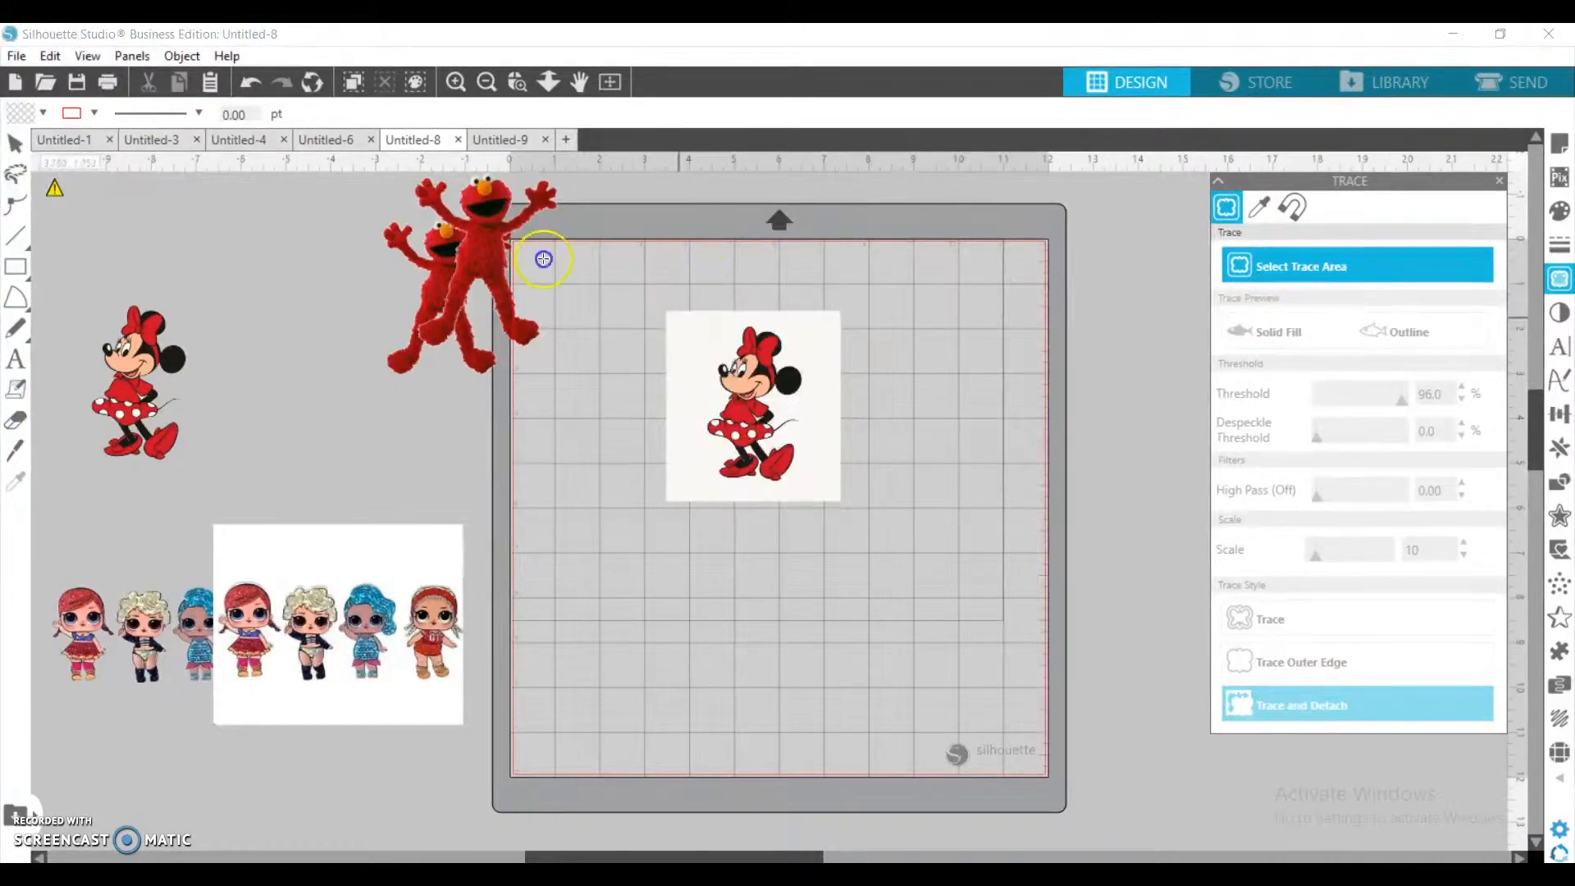
mouse_move(679, 317)
mouse_down()
mouse_move(835, 443)
mouse_move(831, 497)
mouse_up()
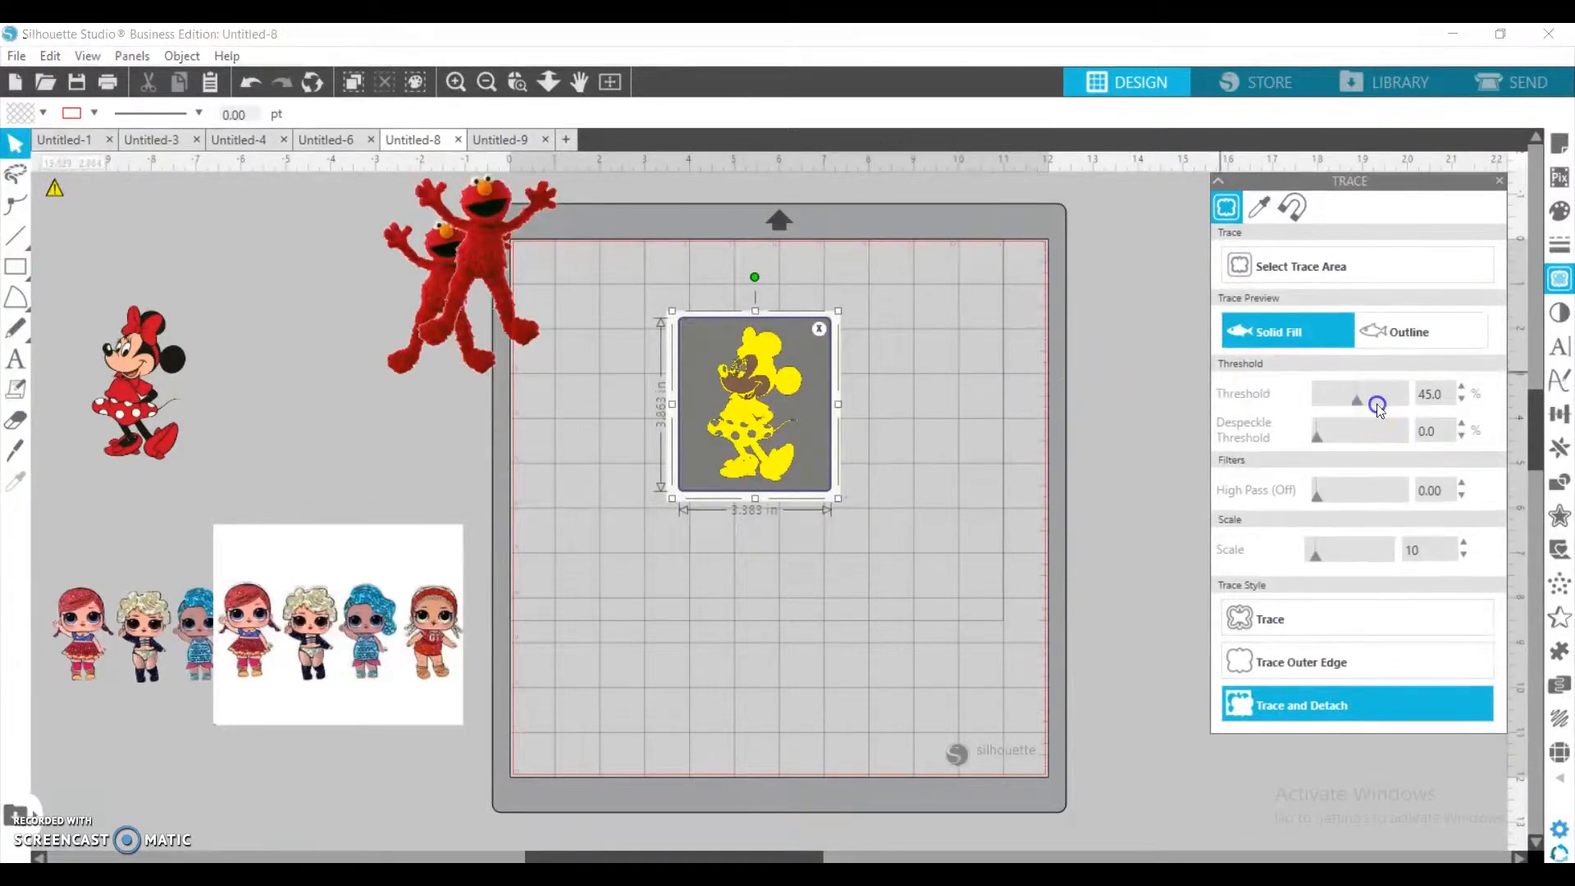
mouse_move(1372, 393)
mouse_down()
mouse_move(1392, 398)
mouse_move(1377, 404)
mouse_up()
click(1462, 401)
click(1462, 401)
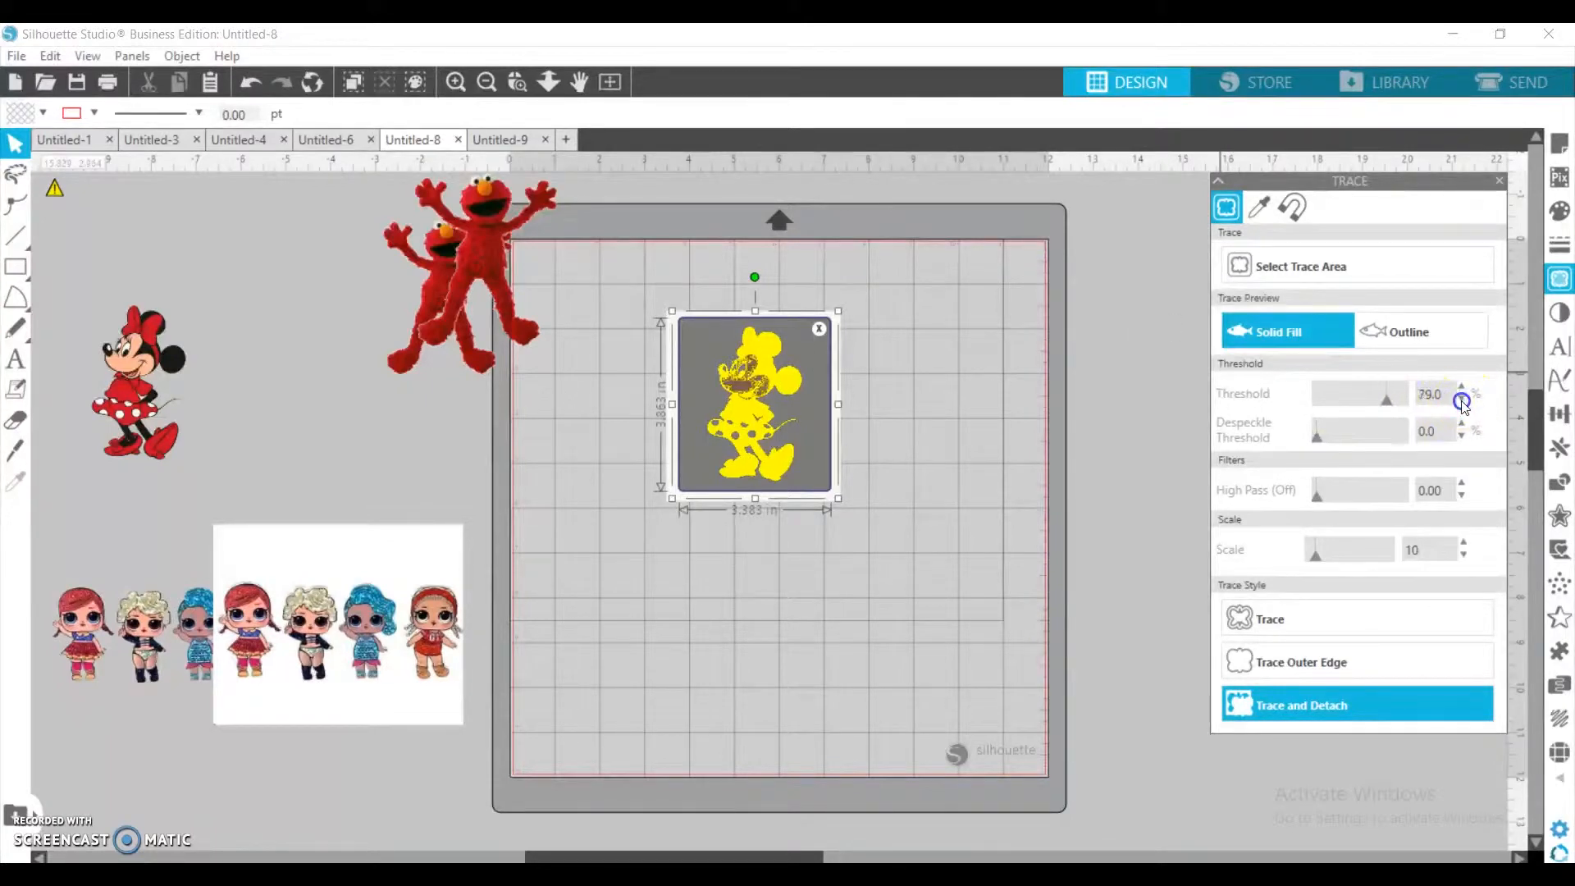
click(1462, 401)
click(1462, 402)
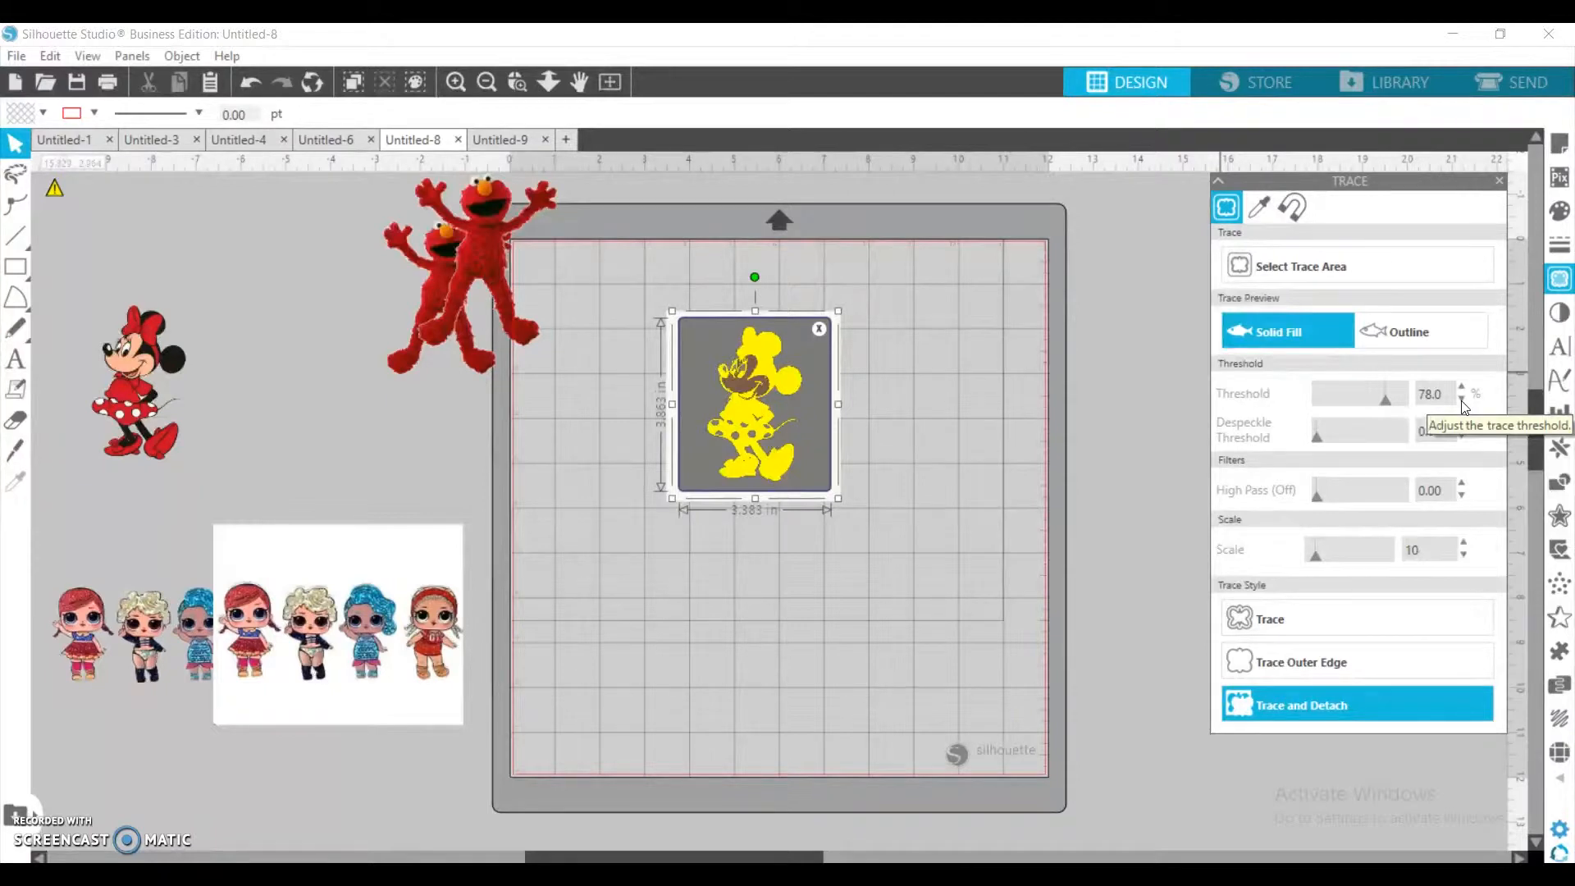
Trace and detach Minnie Mouse from the picture and delete the leftover light background
click(1301, 704)
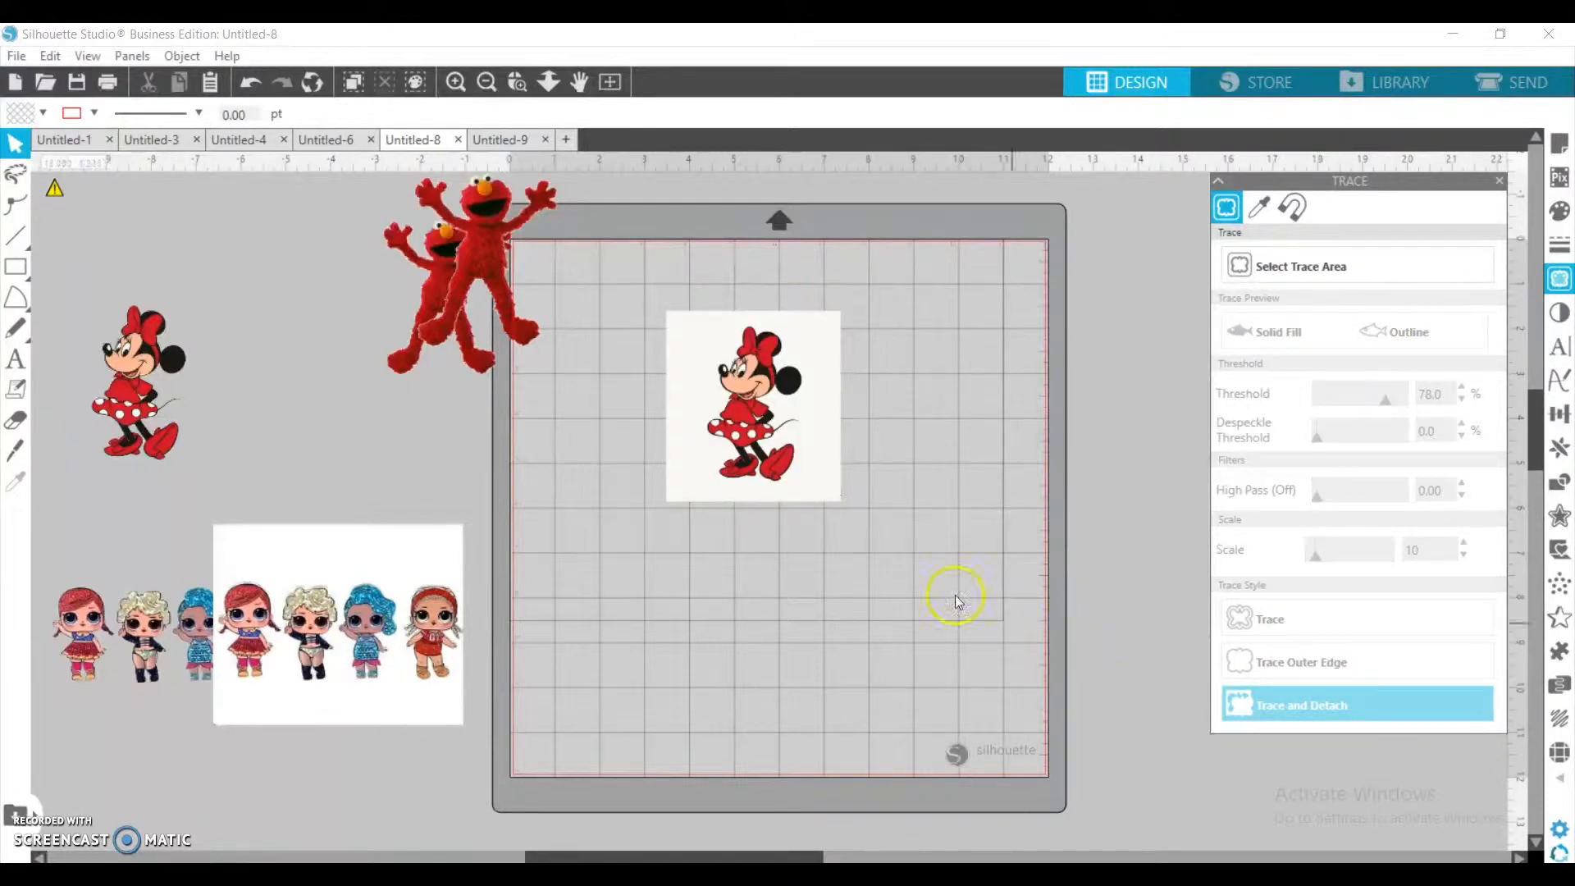
click(820, 472)
key(Delete)
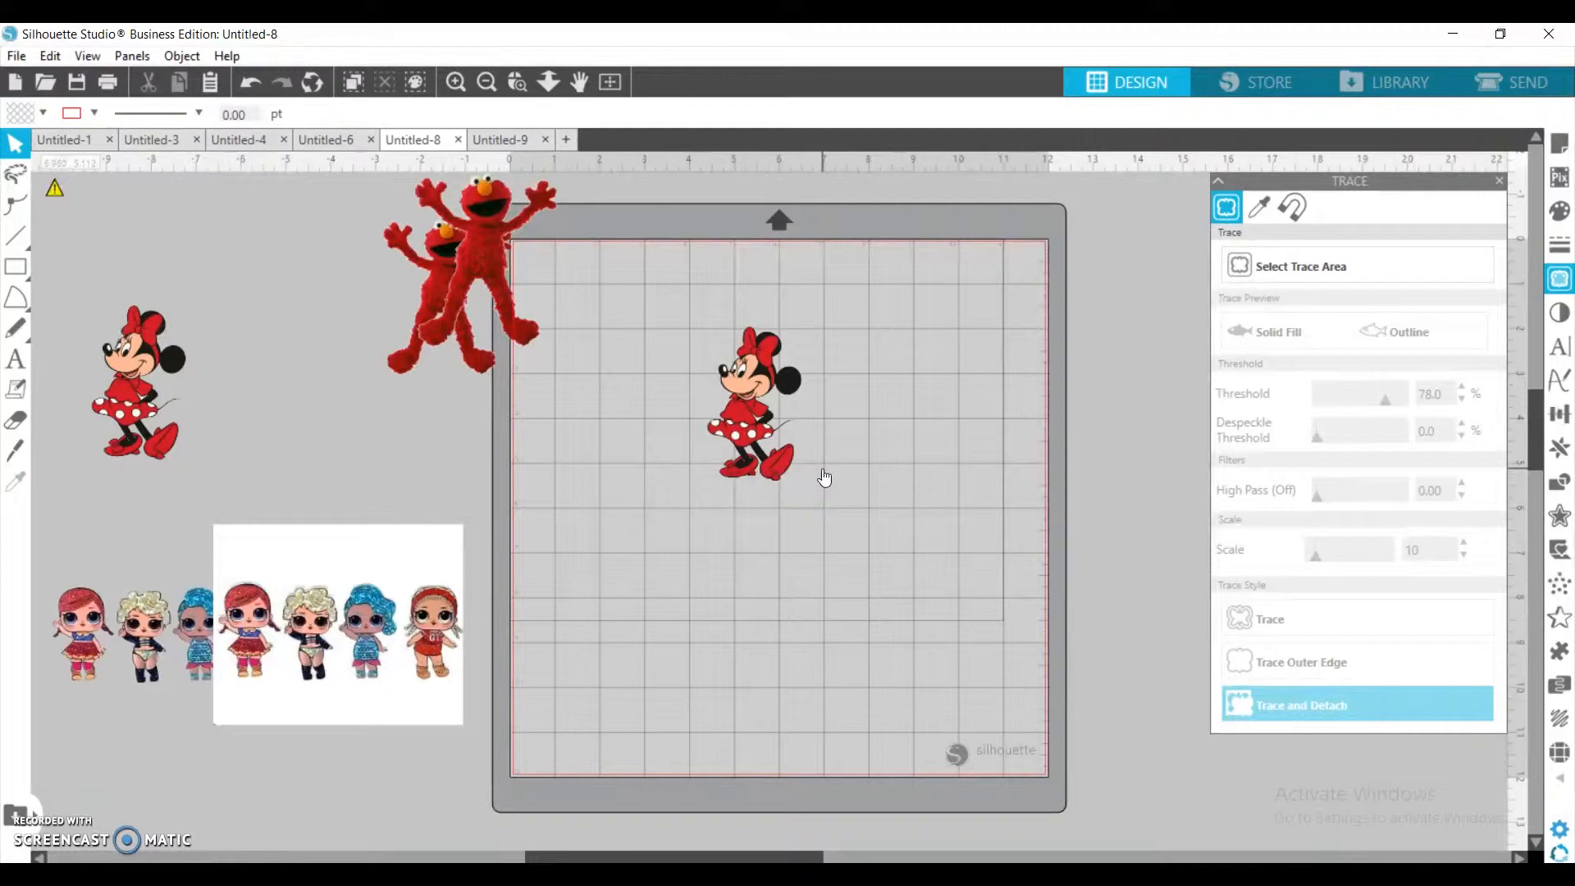
Move the cut-out Minnie Mouse off the page beside the other one and bring the white-background doll picture onto the page
drag(722, 400, 267, 376)
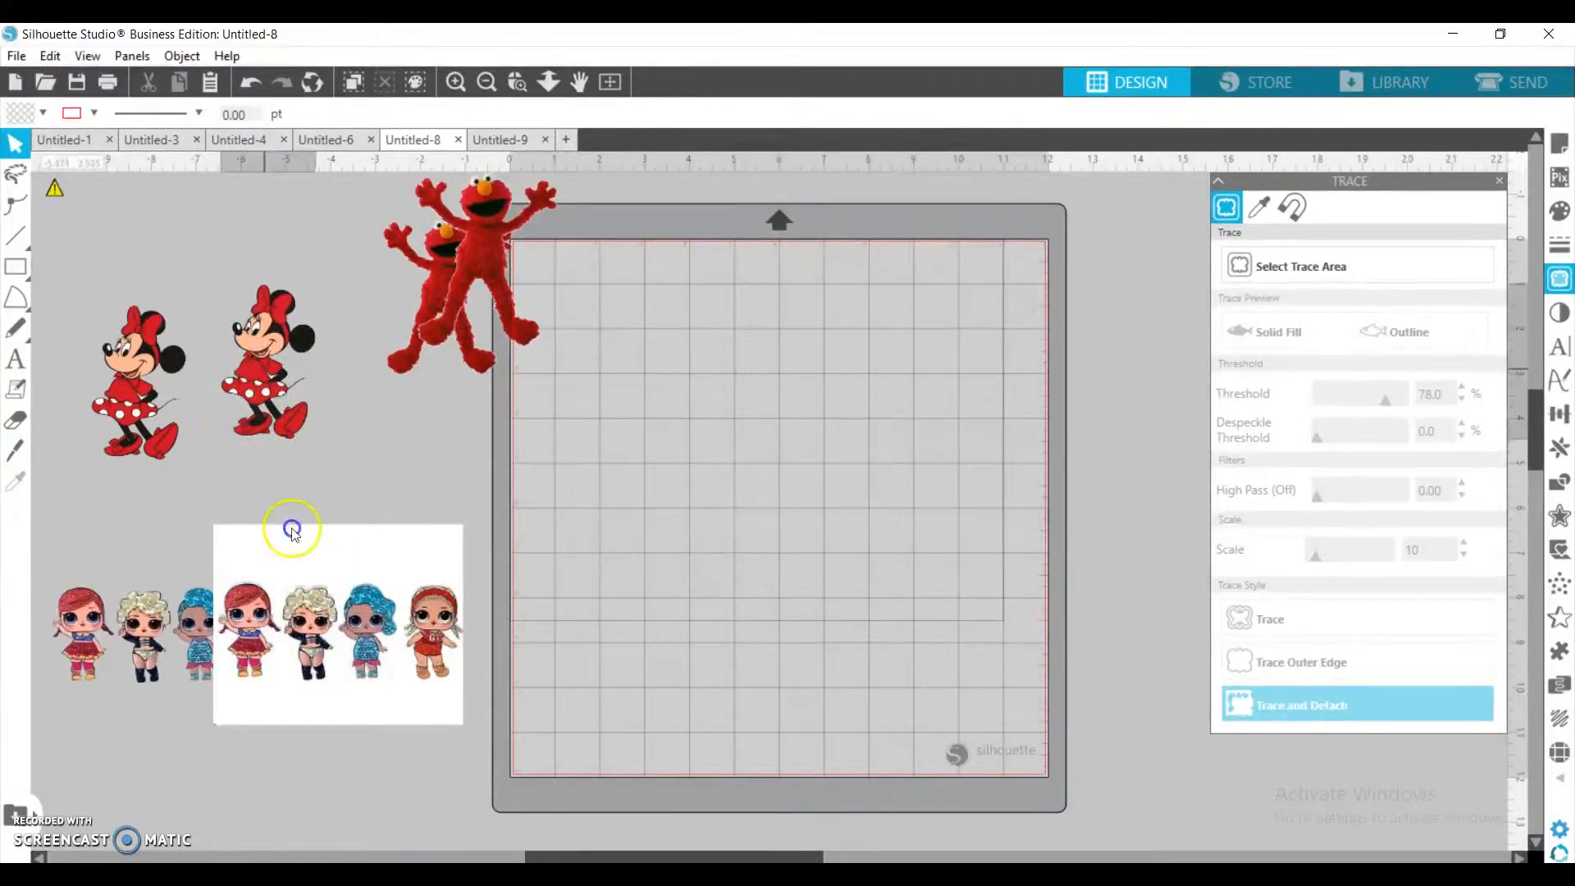
mouse_move(380, 545)
mouse_down()
mouse_move(714, 369)
mouse_move(797, 457)
mouse_move(812, 382)
mouse_up()
Select a trace area around the four dolls and set the trace threshold to 91%
click(1316, 266)
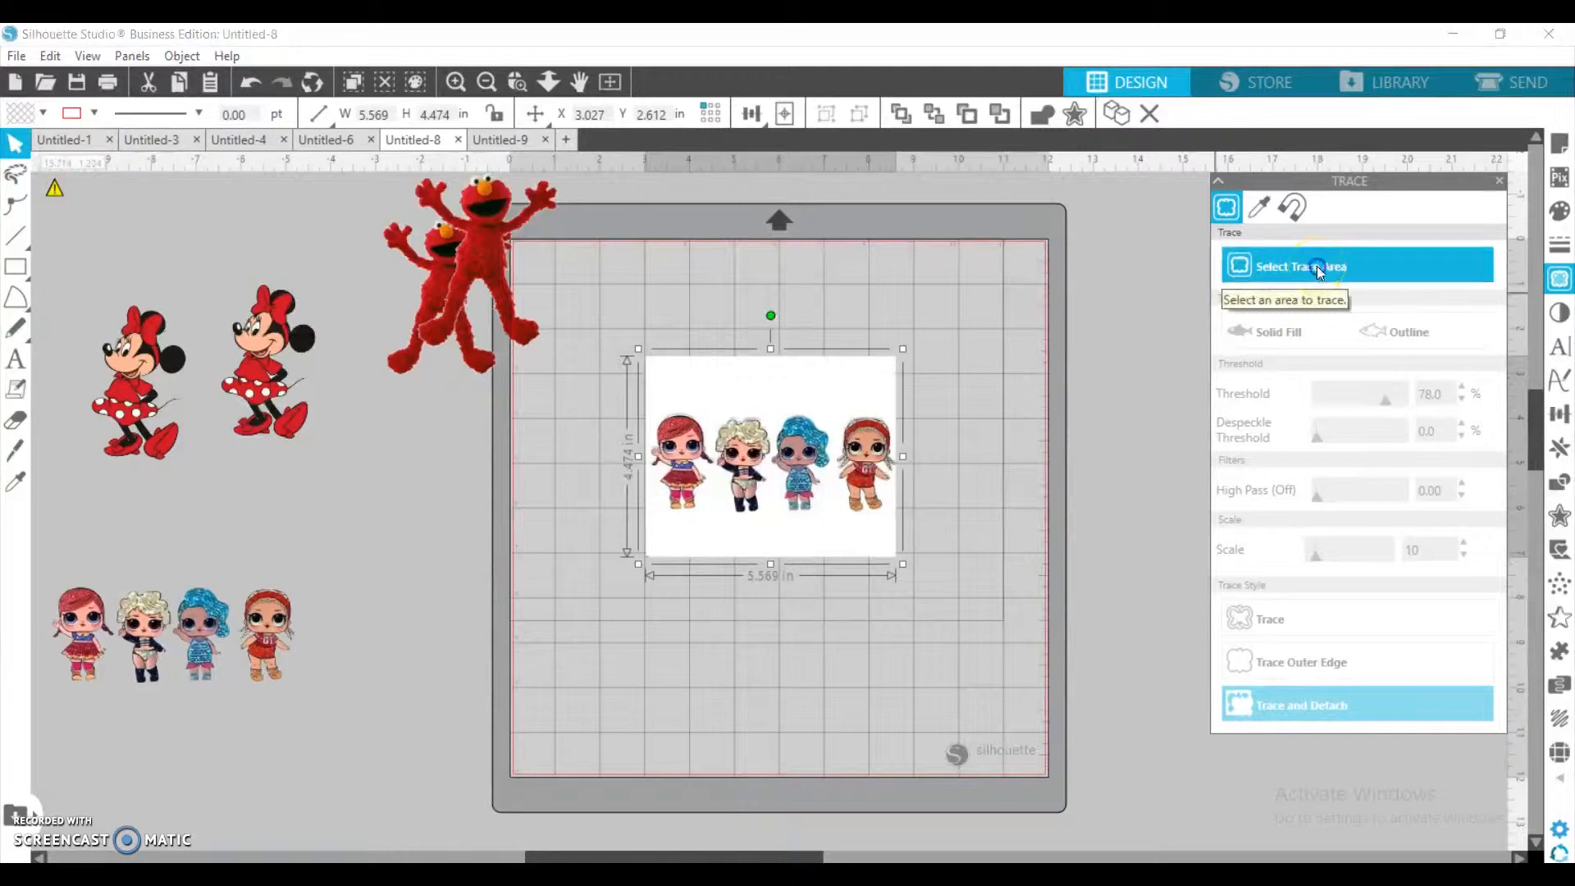
click(1316, 266)
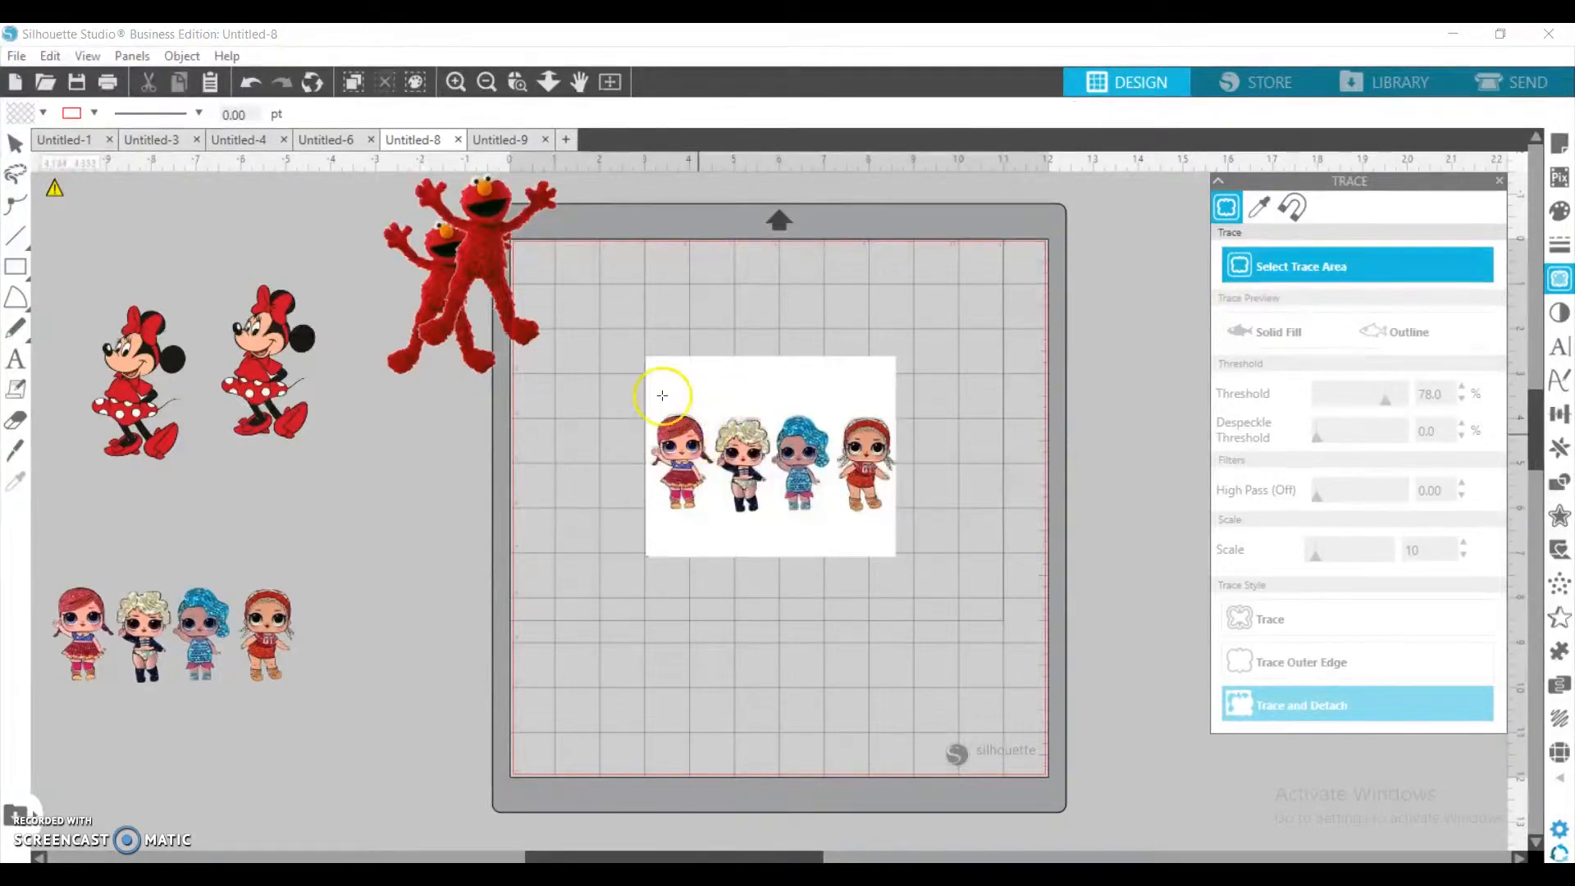
mouse_move(645, 379)
mouse_down()
mouse_move(802, 521)
mouse_move(901, 522)
mouse_up()
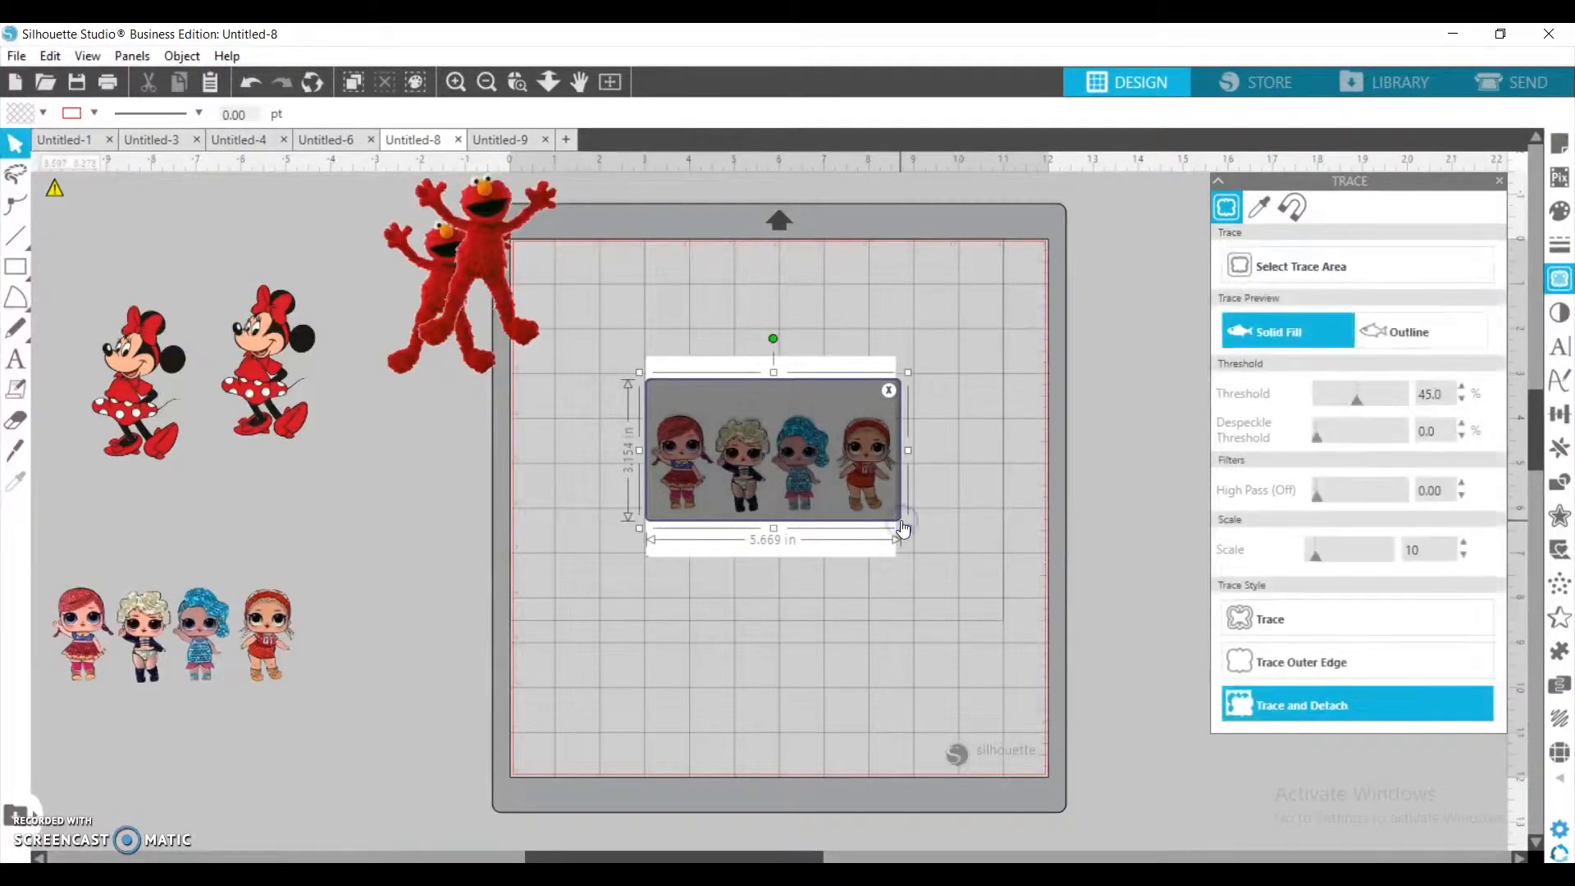
click(1350, 415)
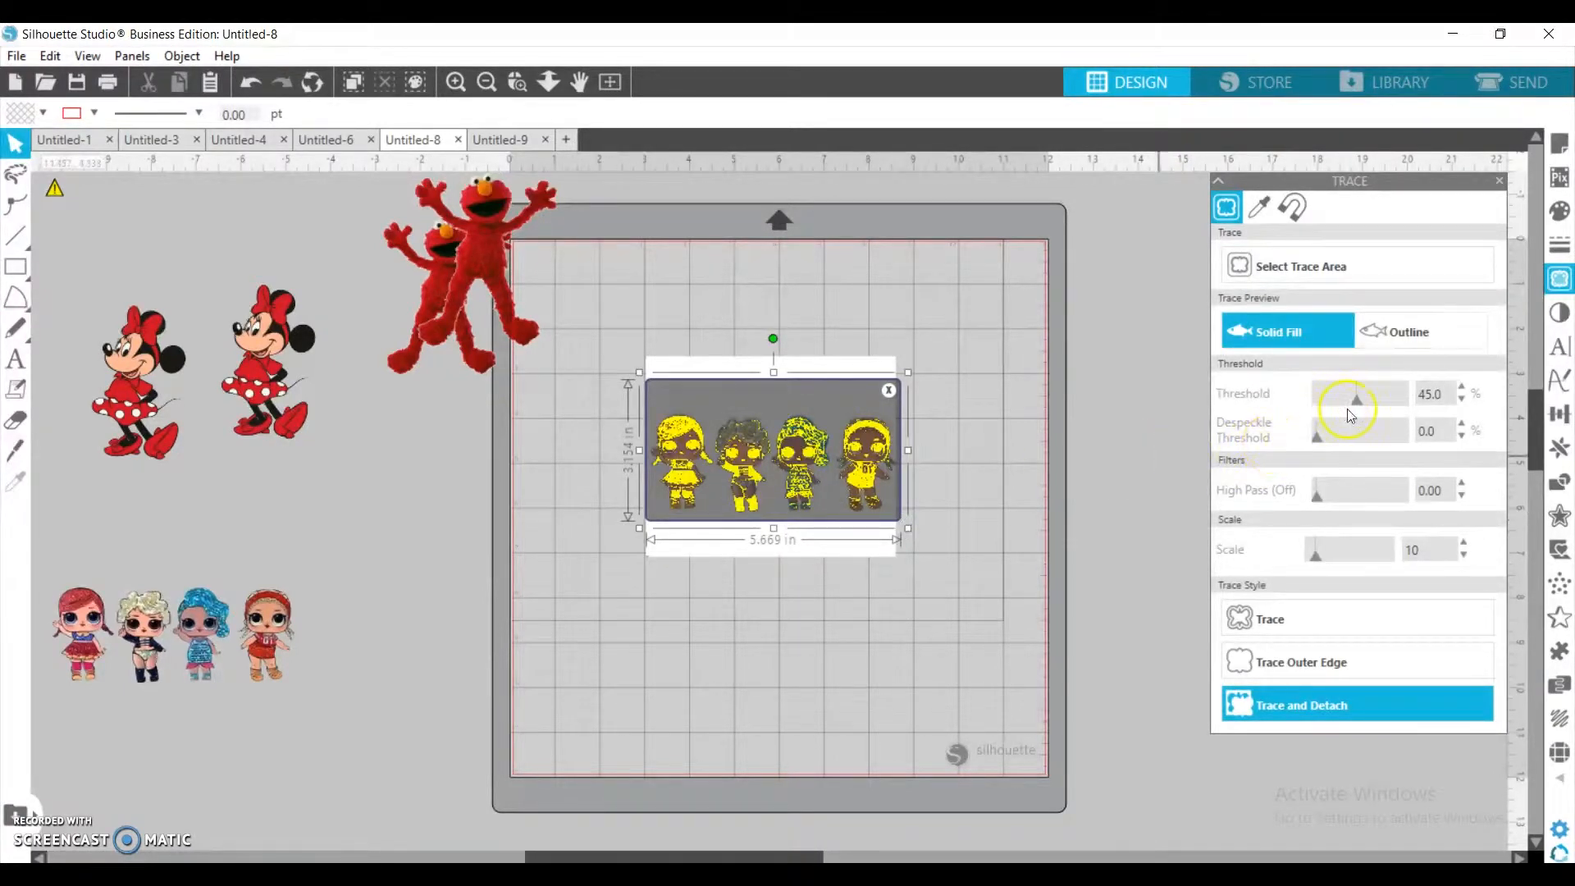
drag(1376, 408, 1394, 408)
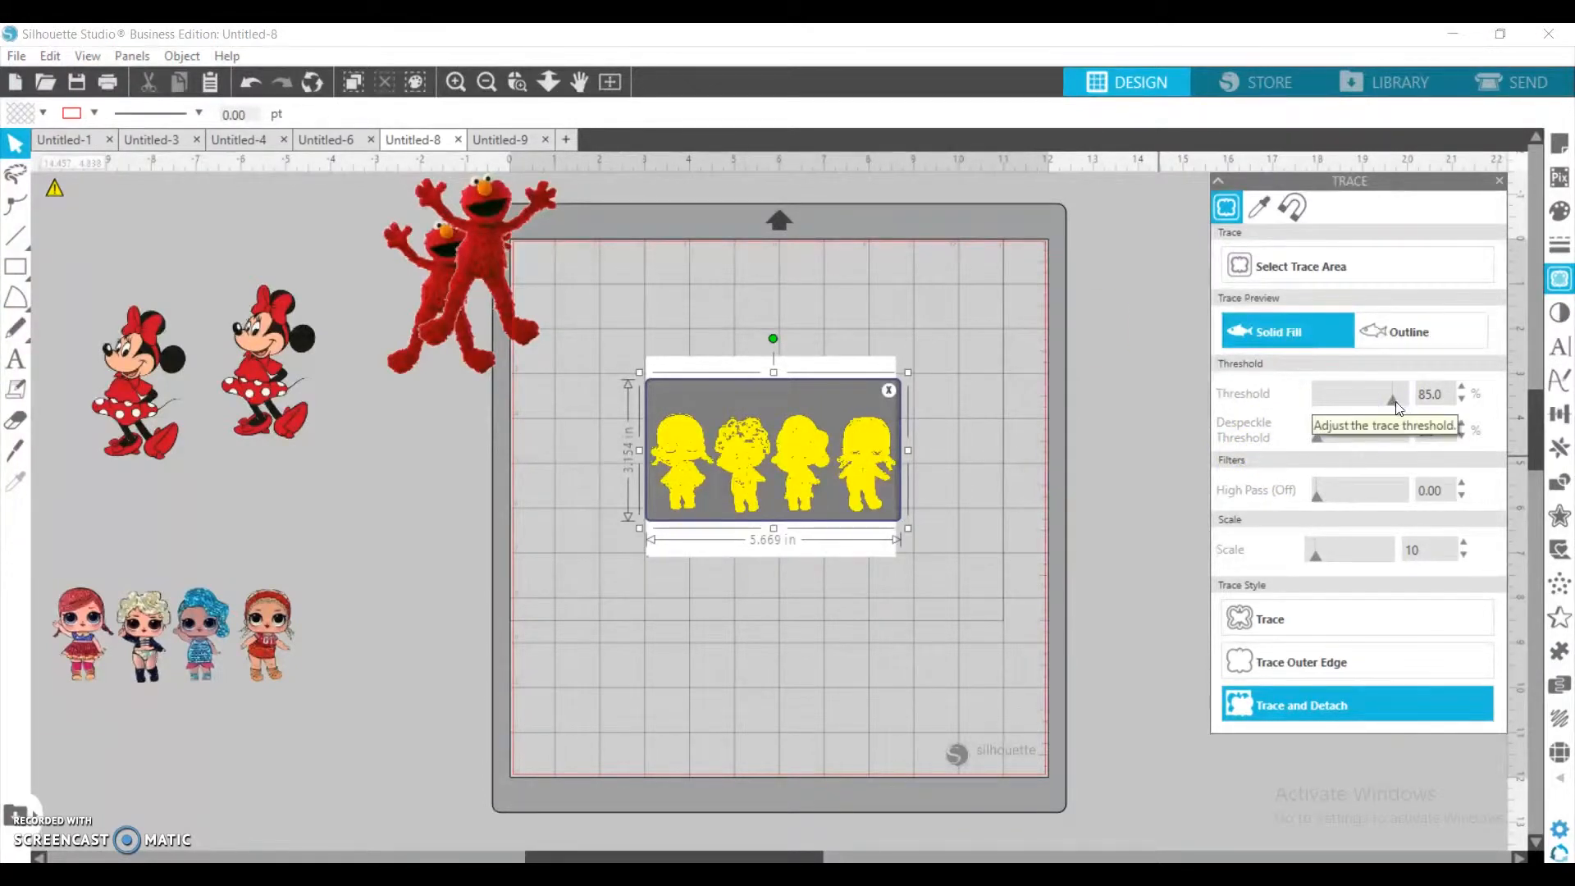
click(1461, 386)
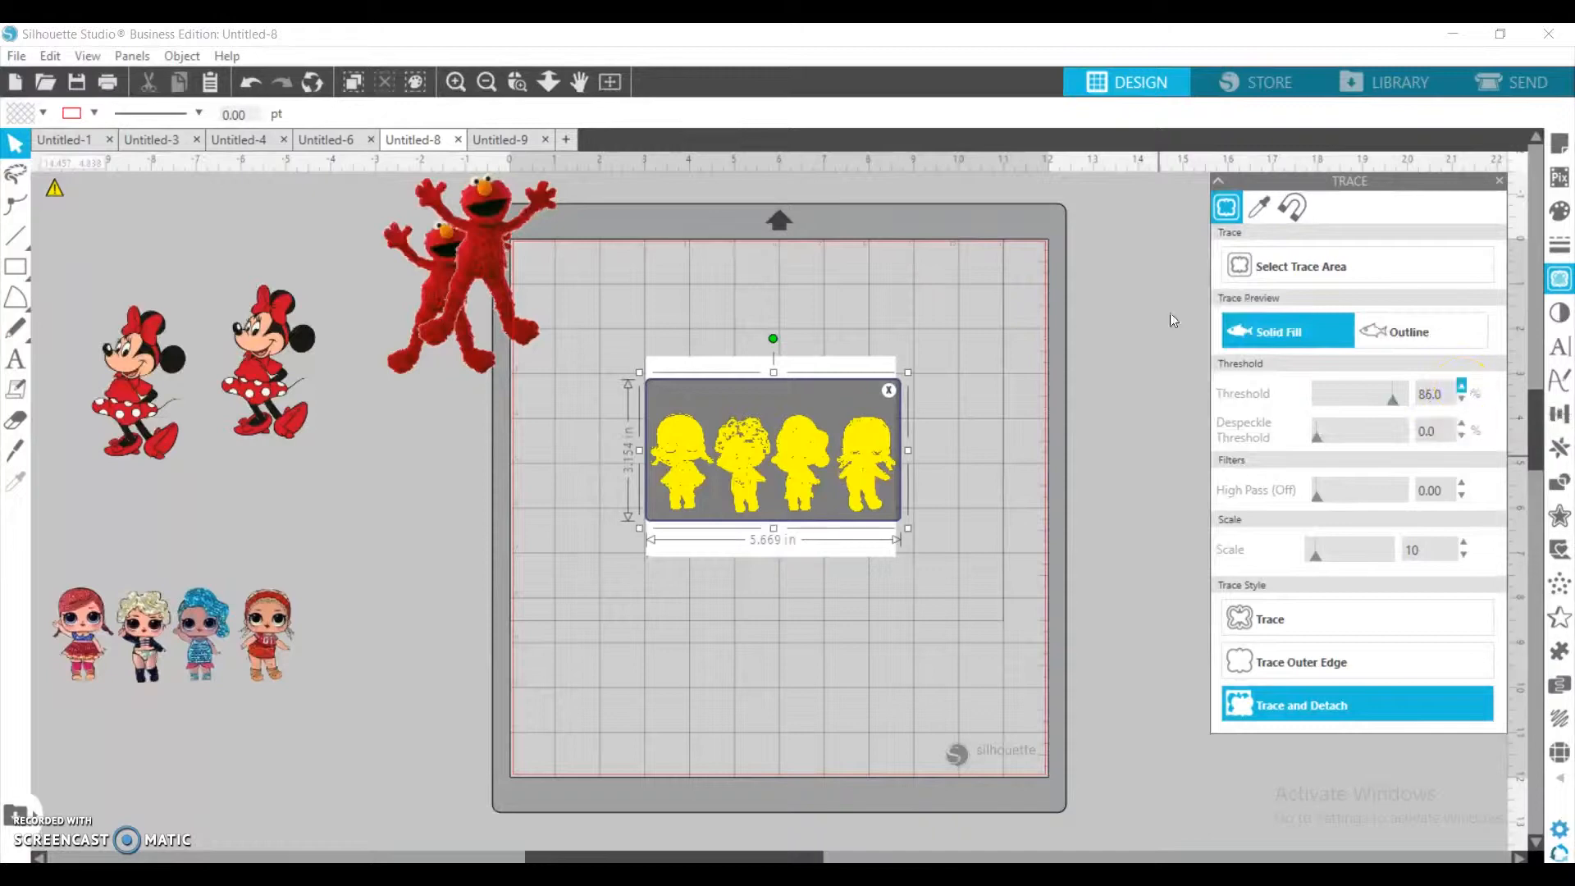
click(1461, 387)
click(1461, 387)
click(1461, 386)
click(1461, 386)
Trace and detach the four dolls from their picture and delete the leftover white background
click(1321, 707)
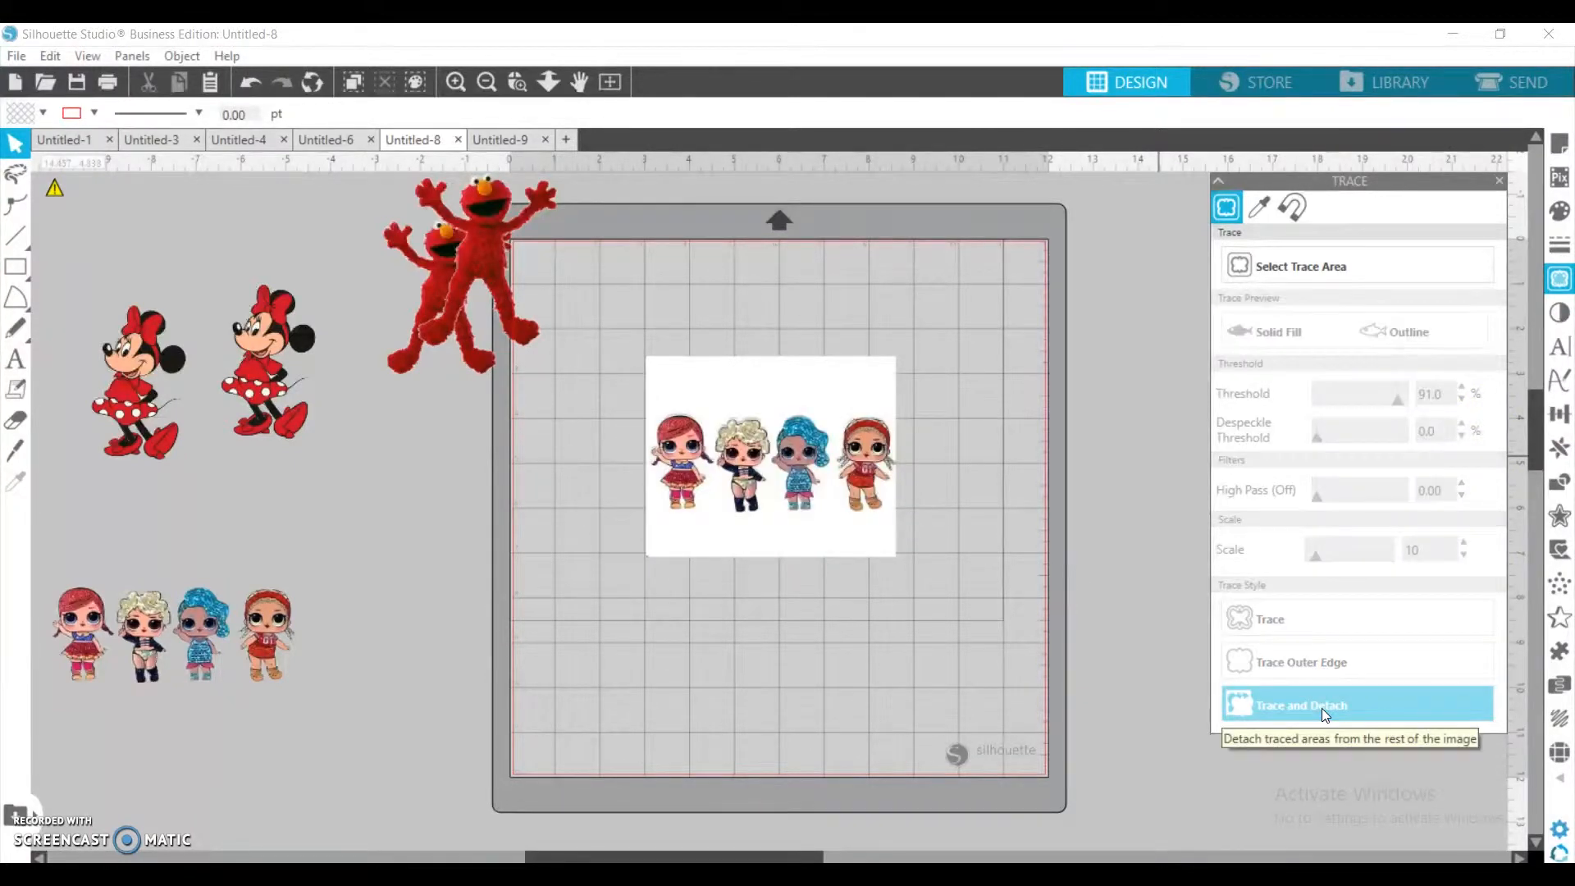
click(826, 405)
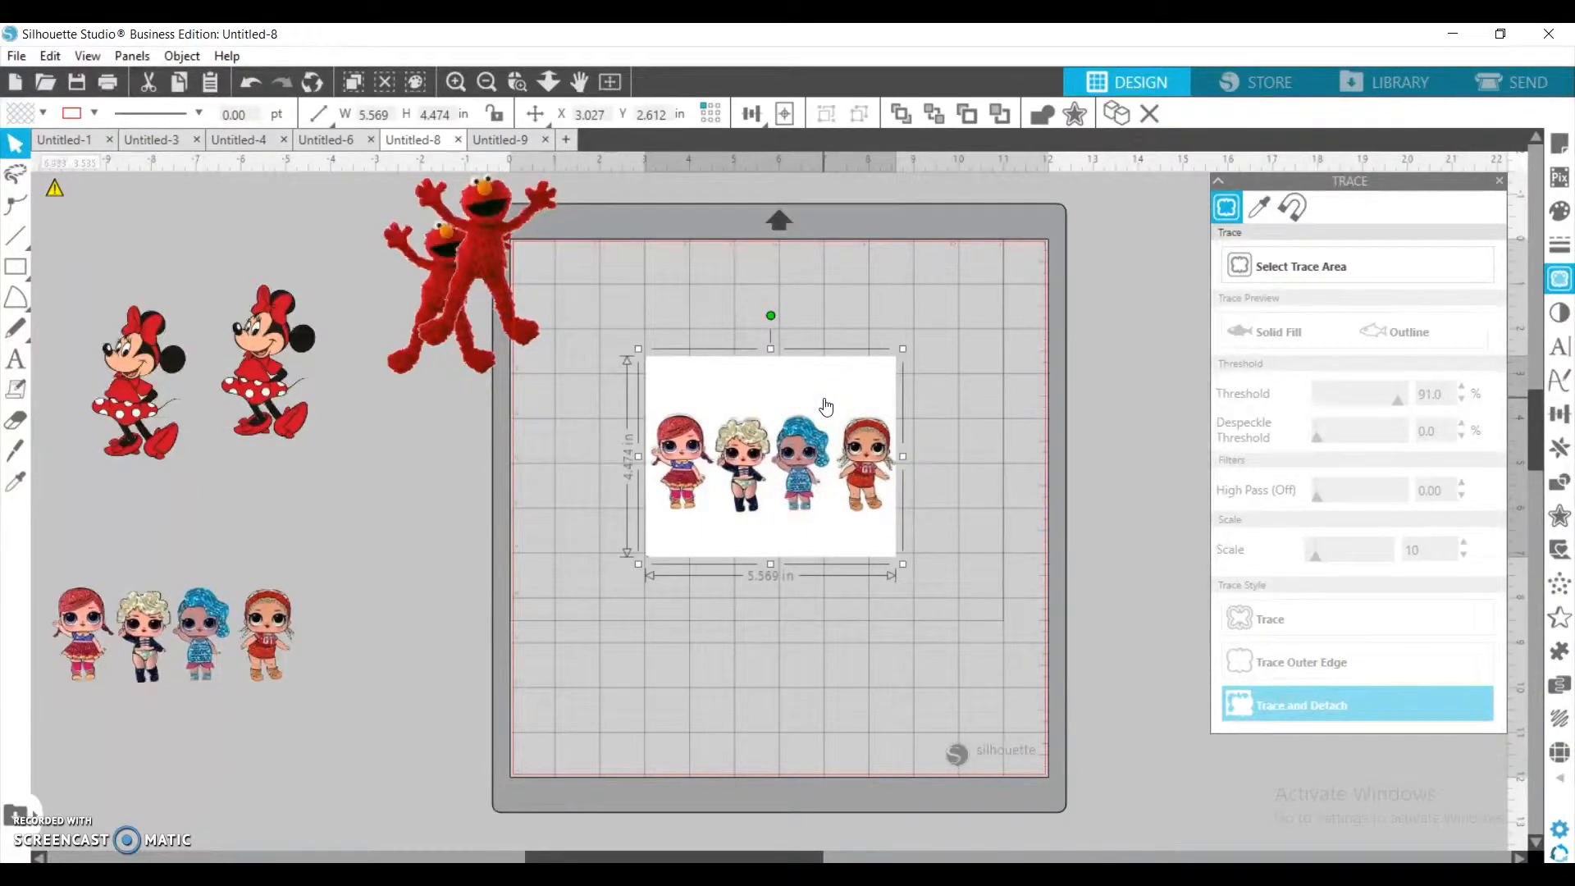
key(Delete)
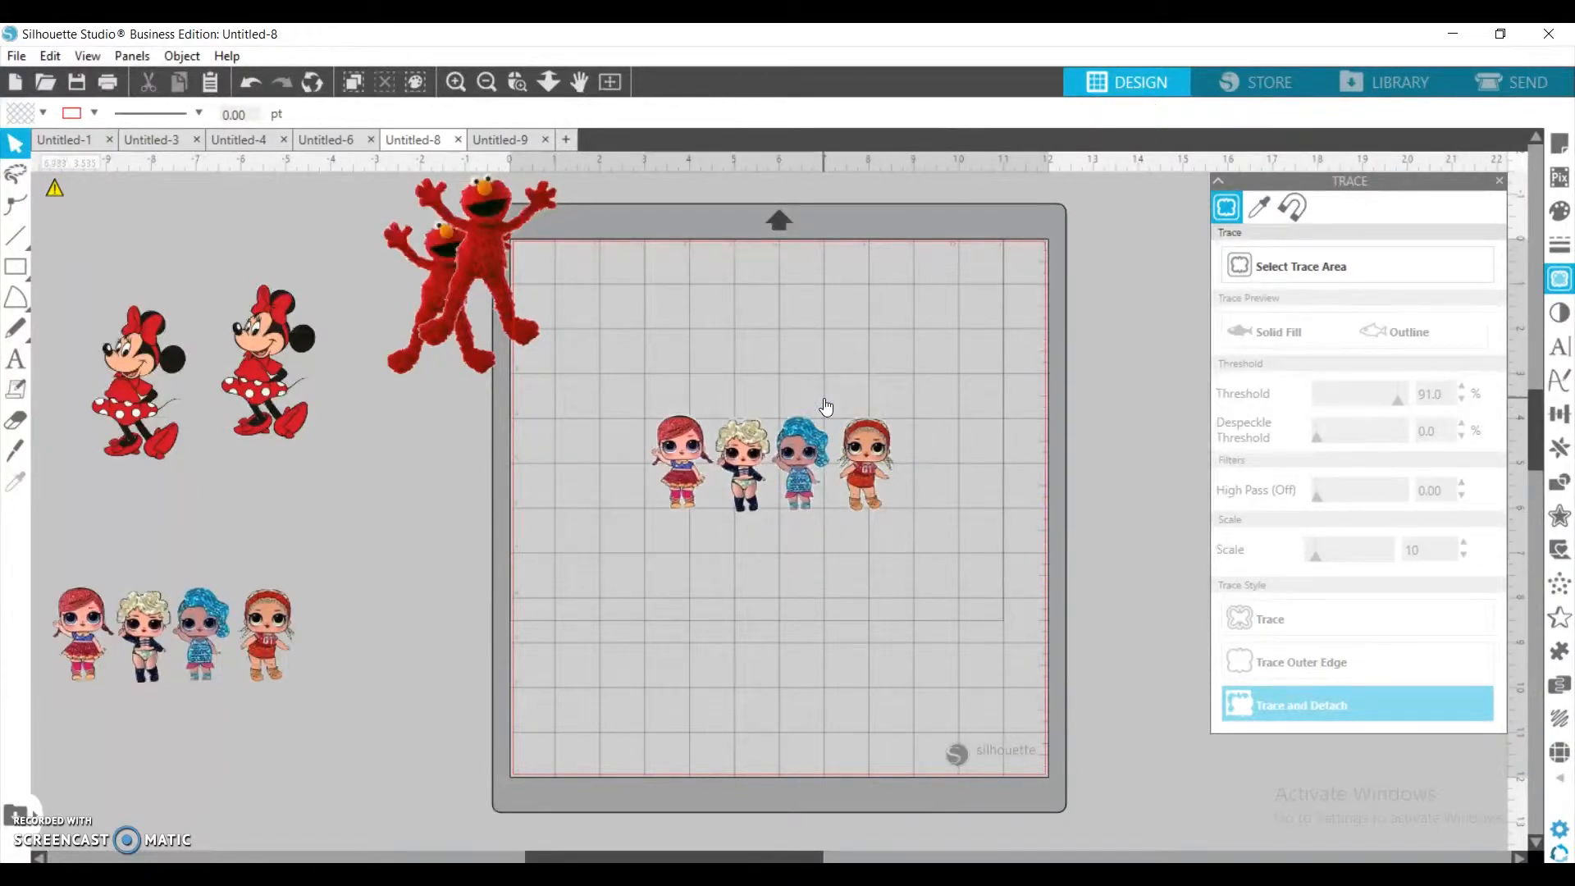
Move the cut-out dolls individually so that all four stand apart in a loose cluster on the page
drag(810, 385, 814, 454)
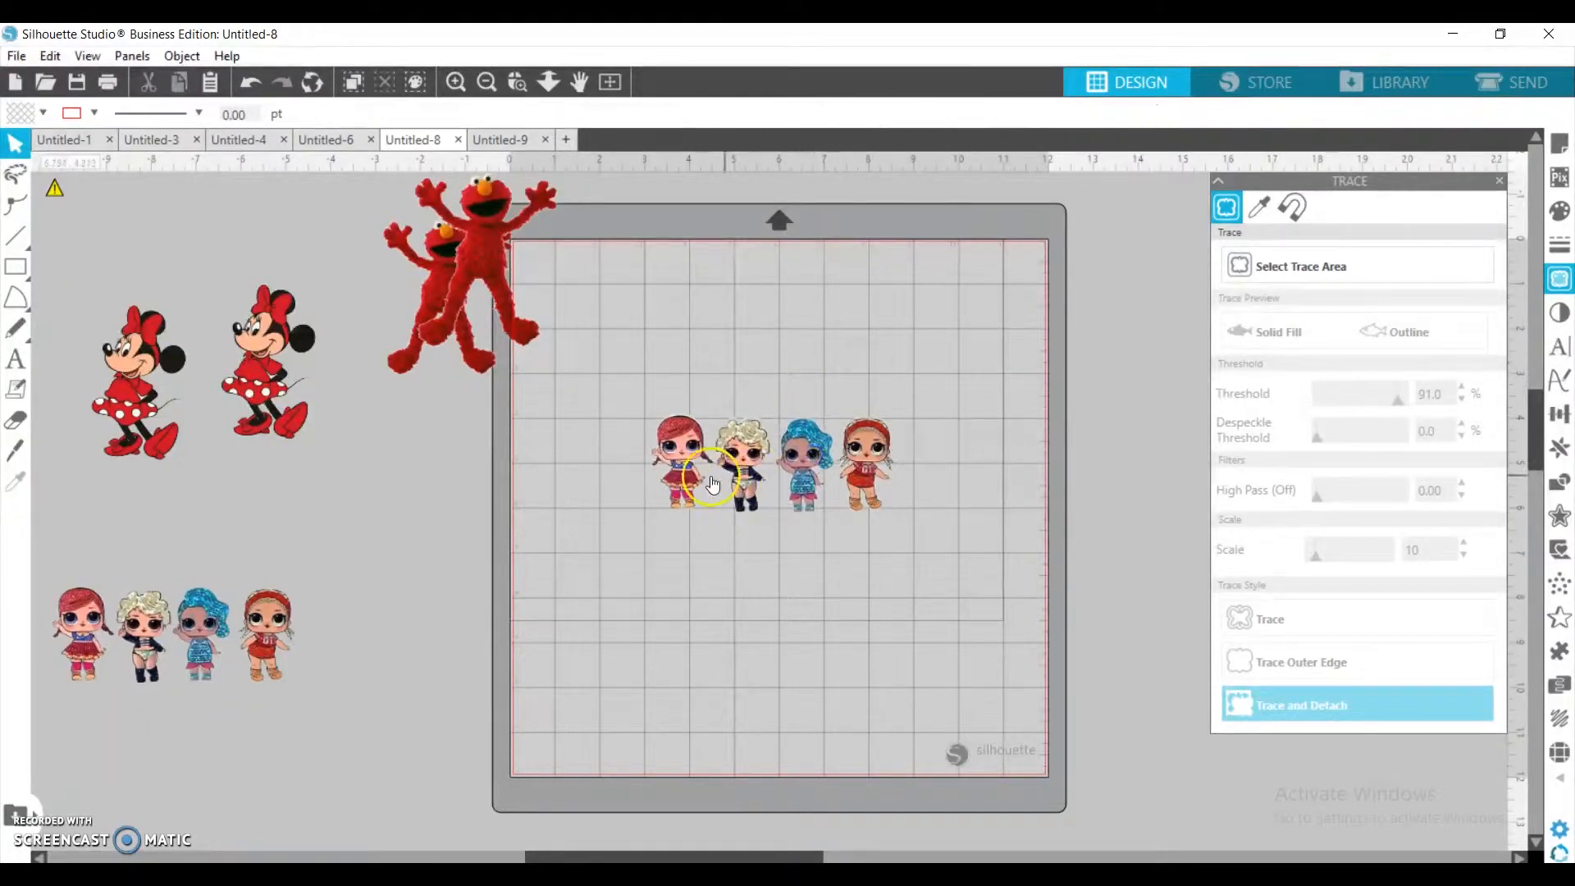
drag(716, 478, 705, 389)
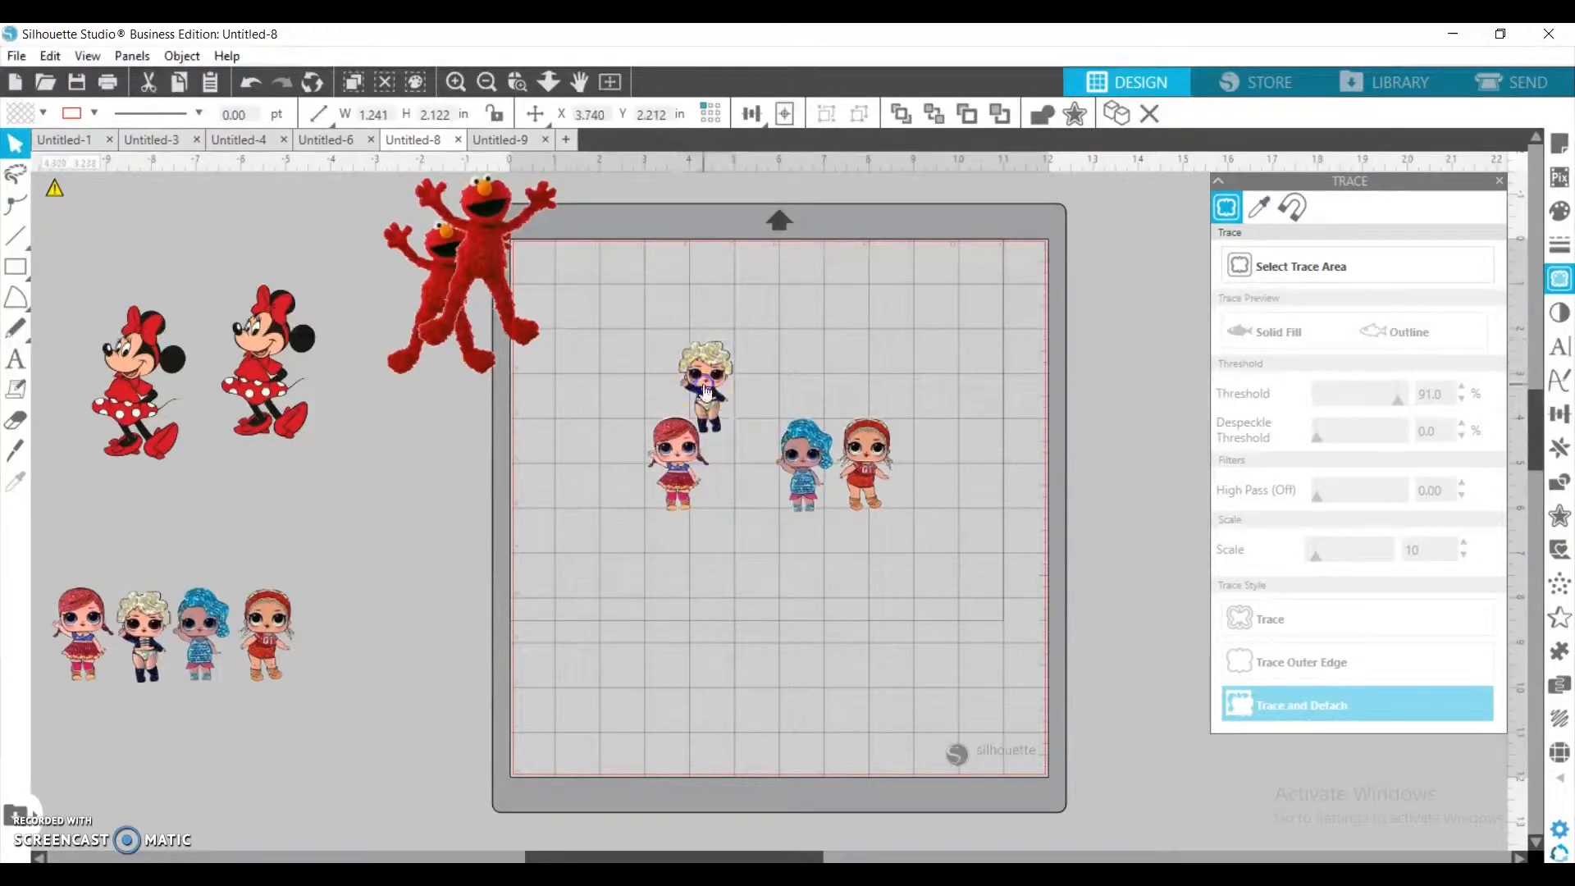
drag(677, 464, 677, 500)
drag(796, 469, 751, 592)
drag(843, 480, 765, 481)
click(670, 391)
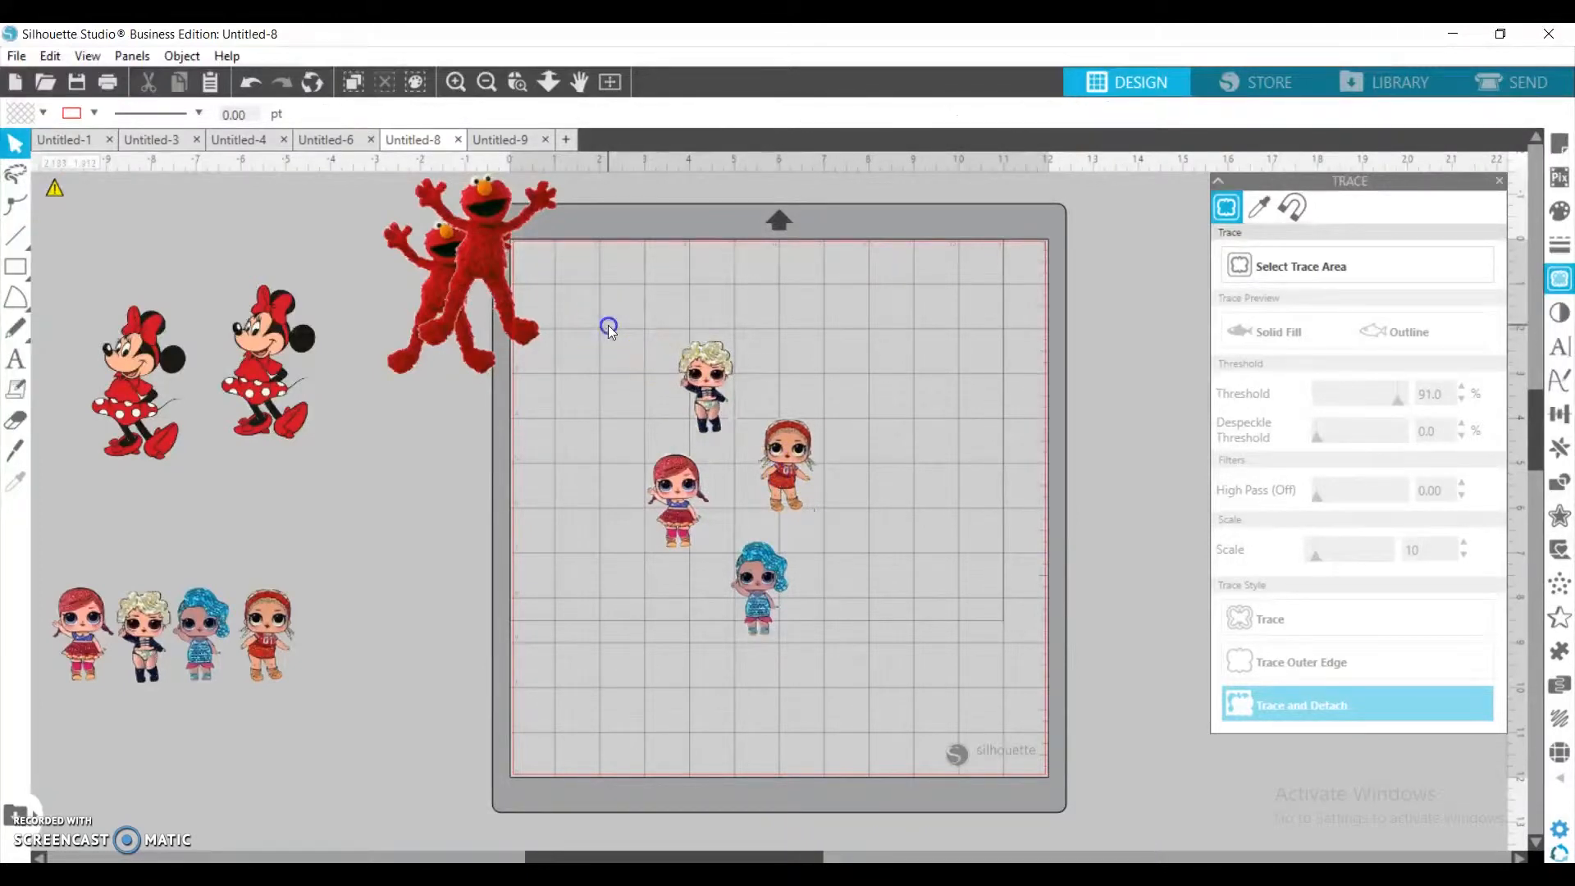
drag(608, 324, 853, 648)
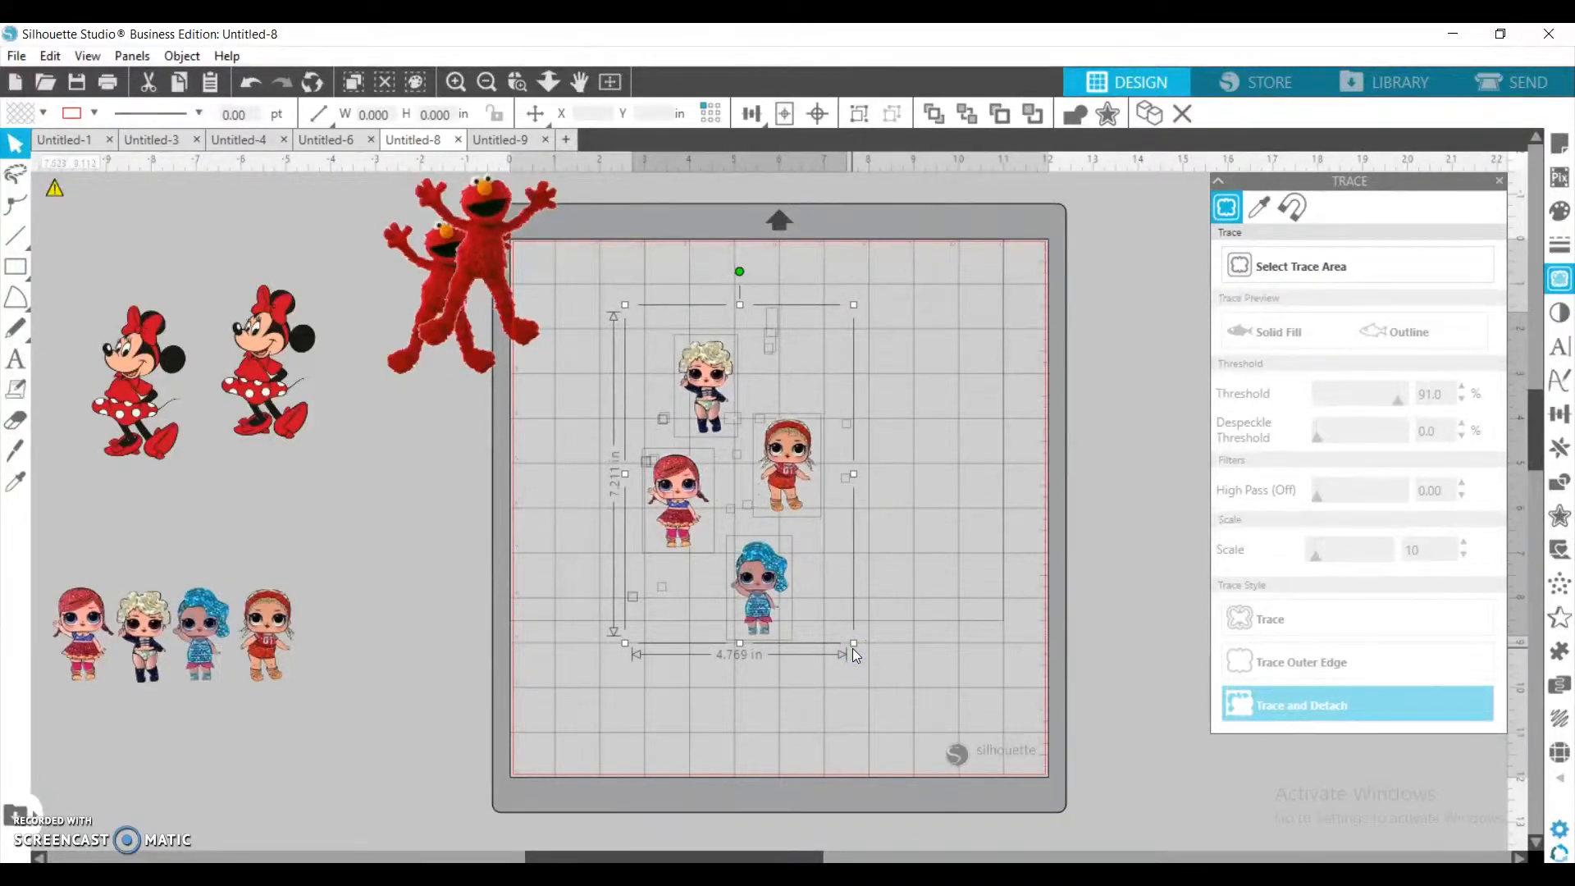
click(953, 482)
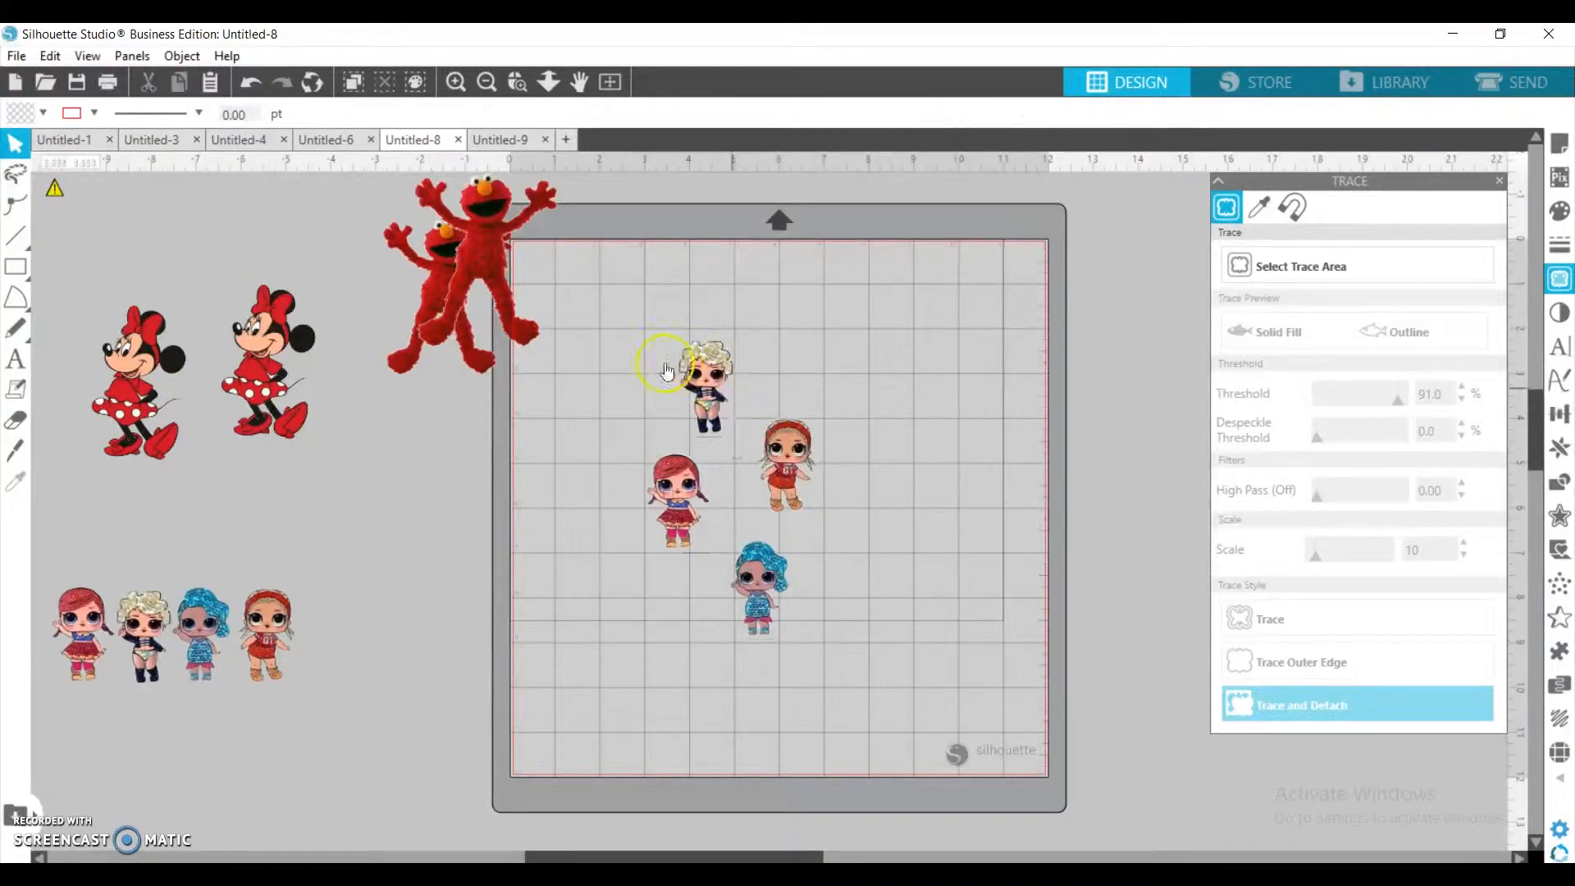
drag(681, 402, 840, 632)
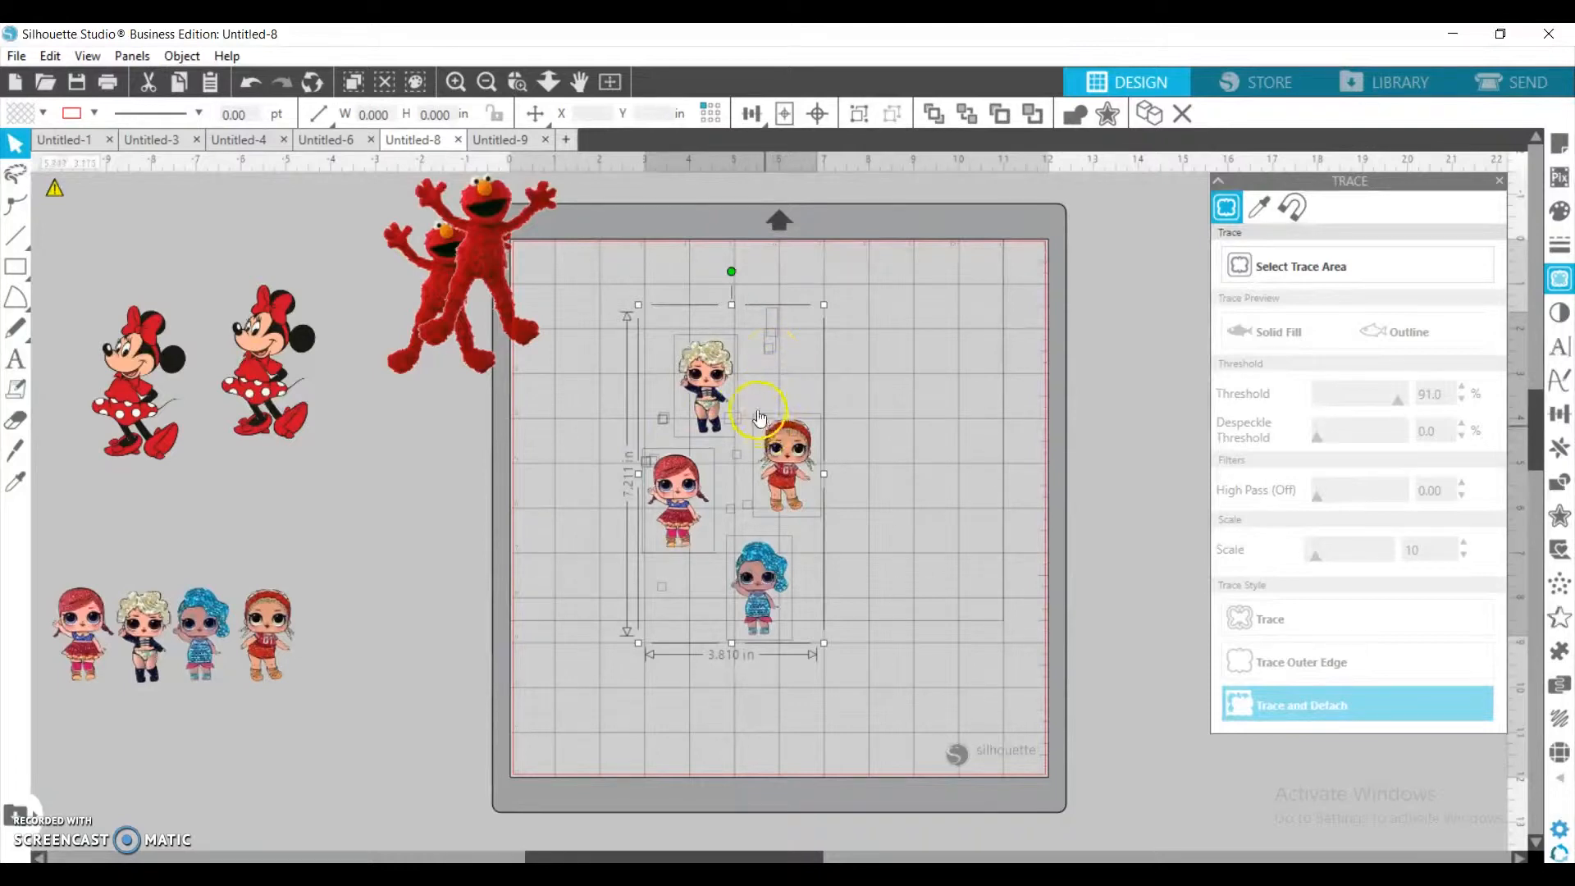
click(891, 418)
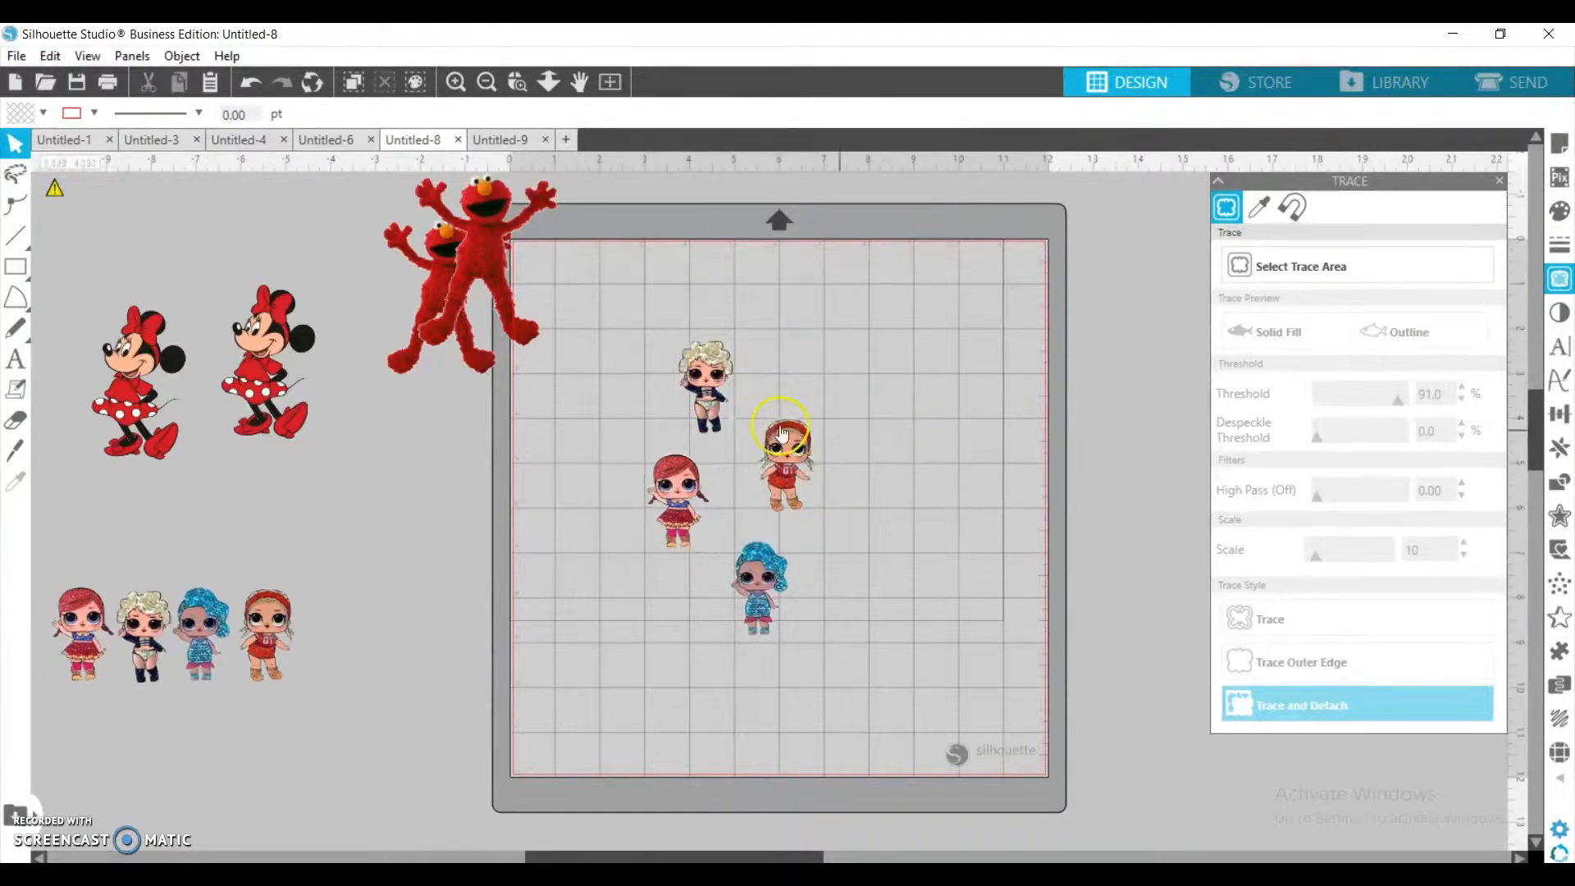
Select only the four dolls on the page, group them, and ungroup them again
click(704, 402)
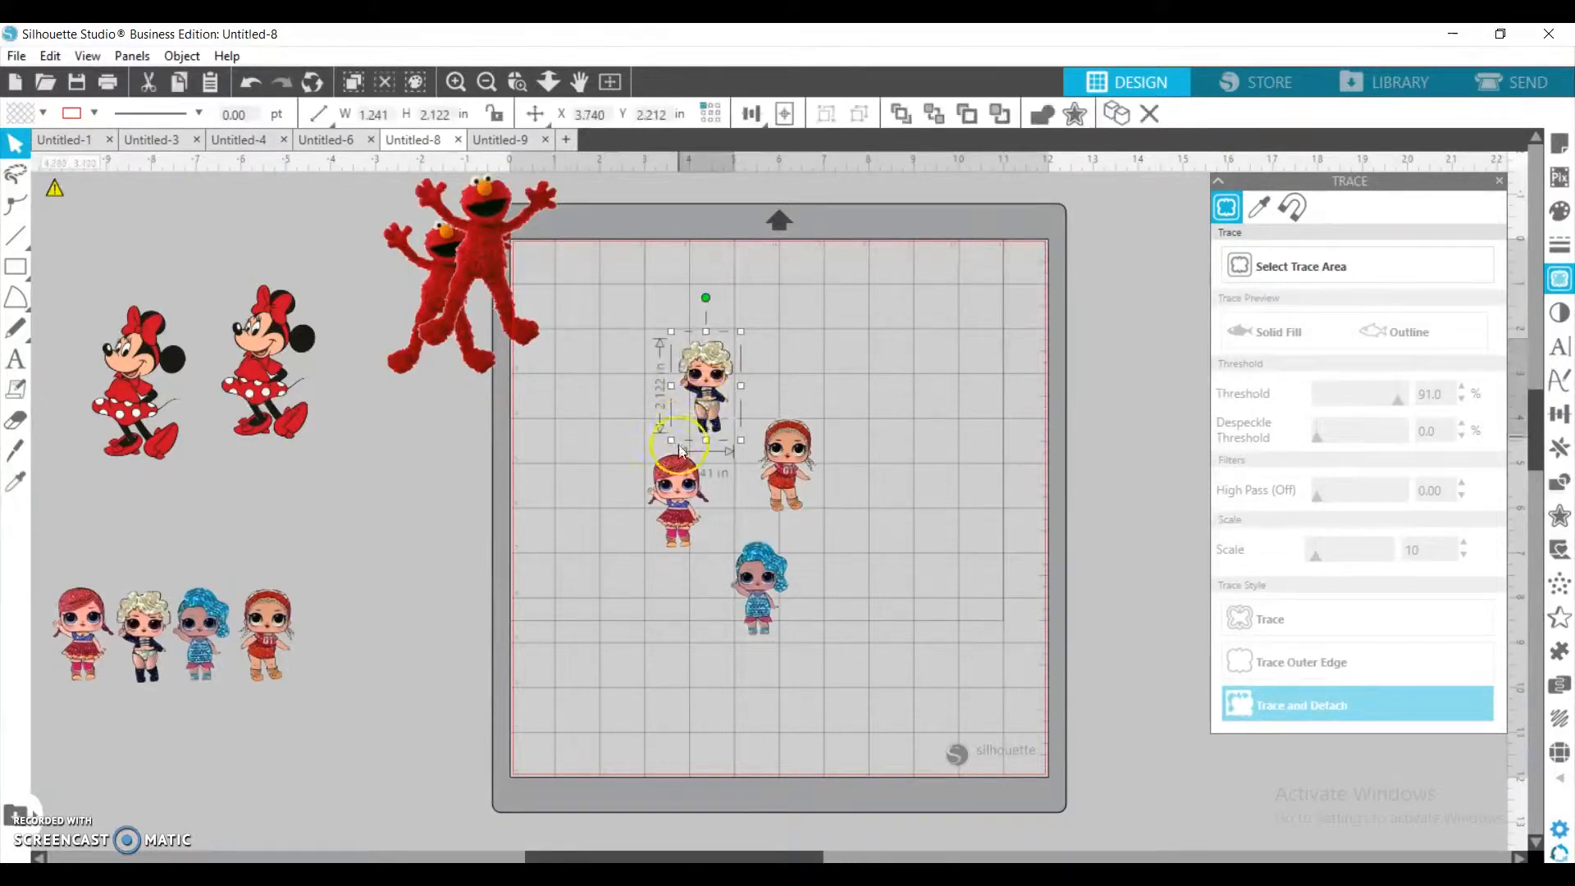
shift+click(678, 491)
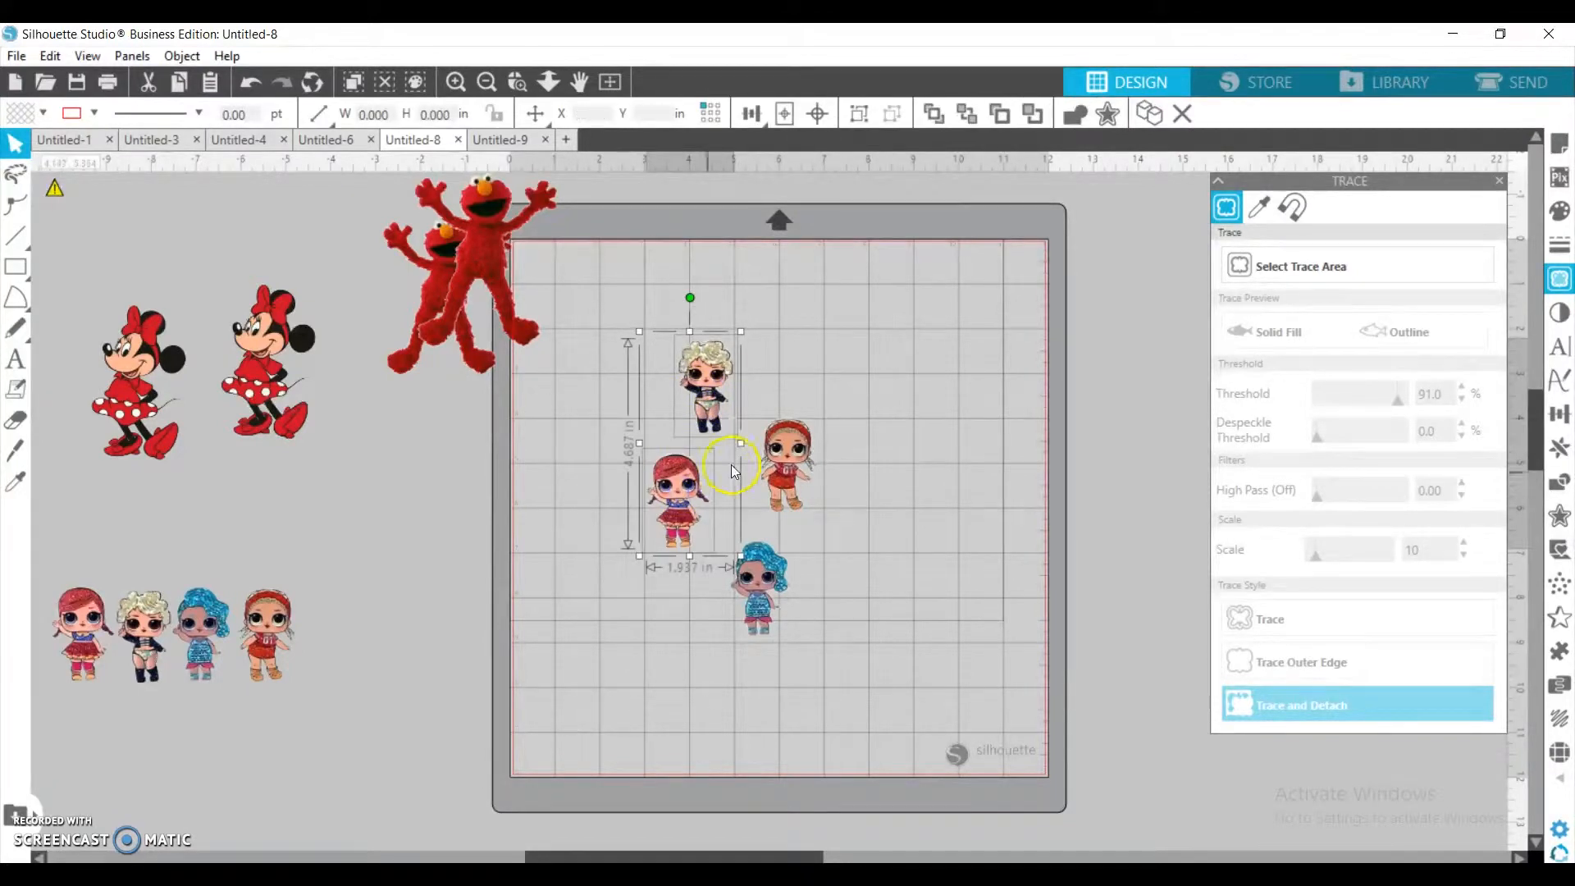
shift+click(779, 467)
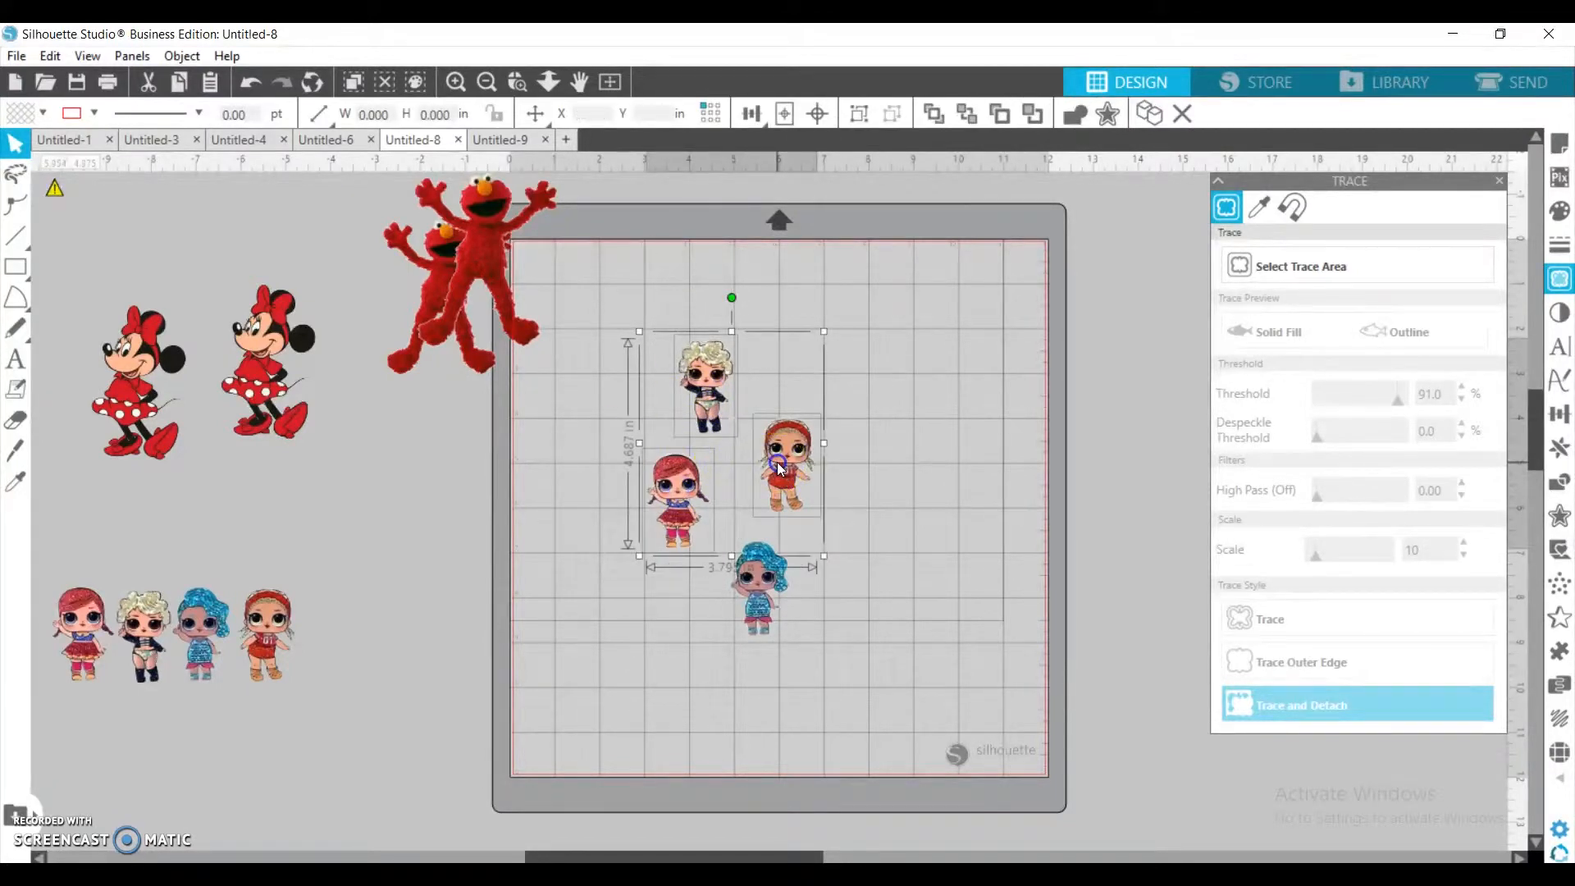
shift+click(762, 590)
shift+click(762, 590)
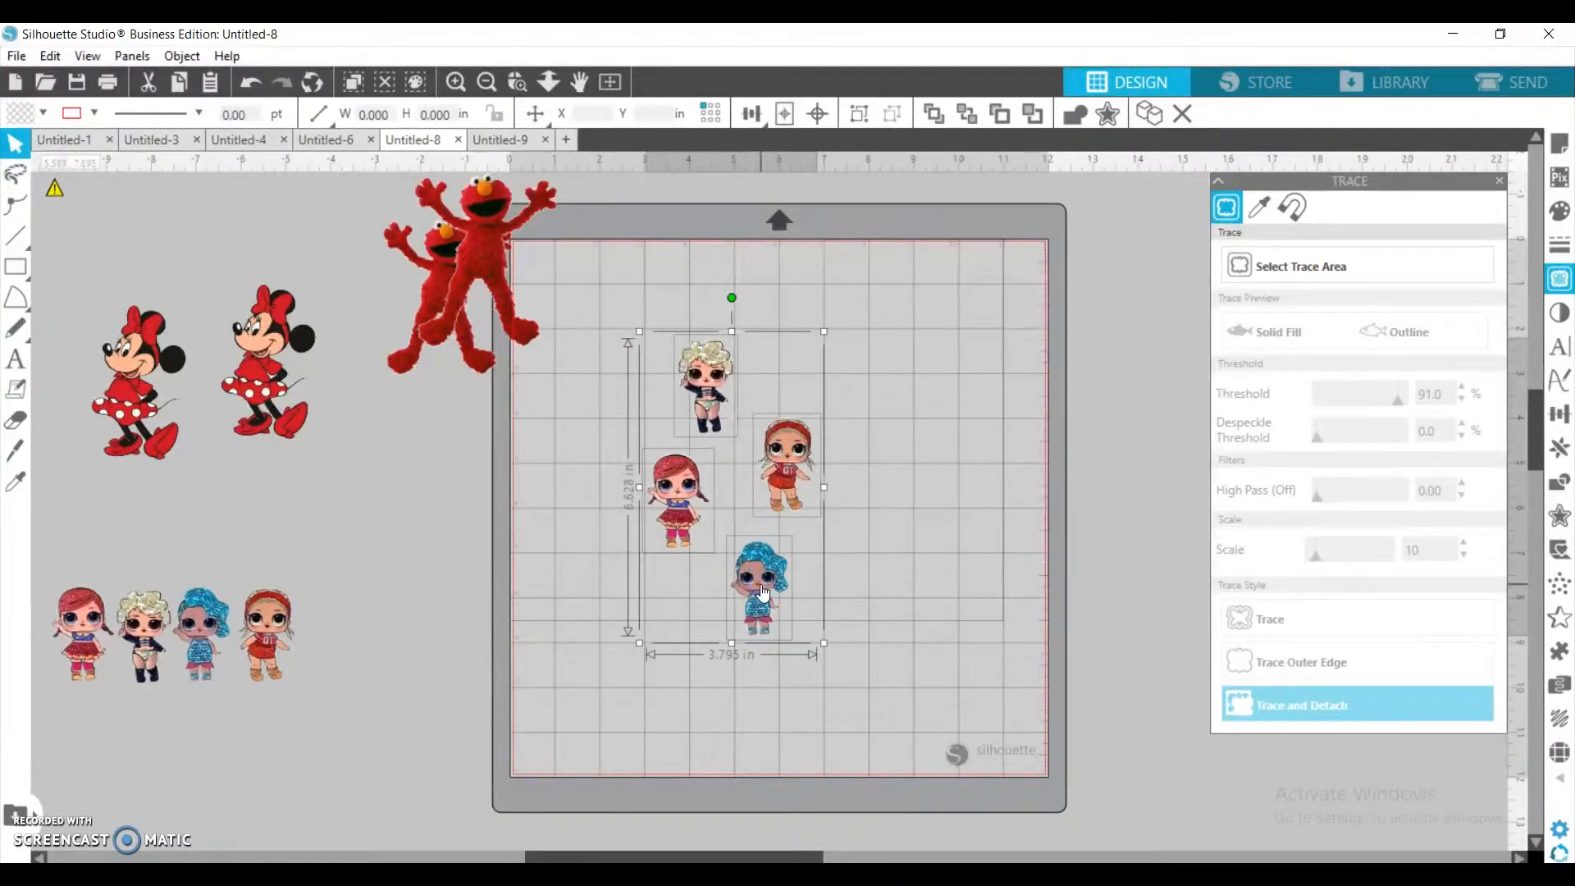
click(859, 114)
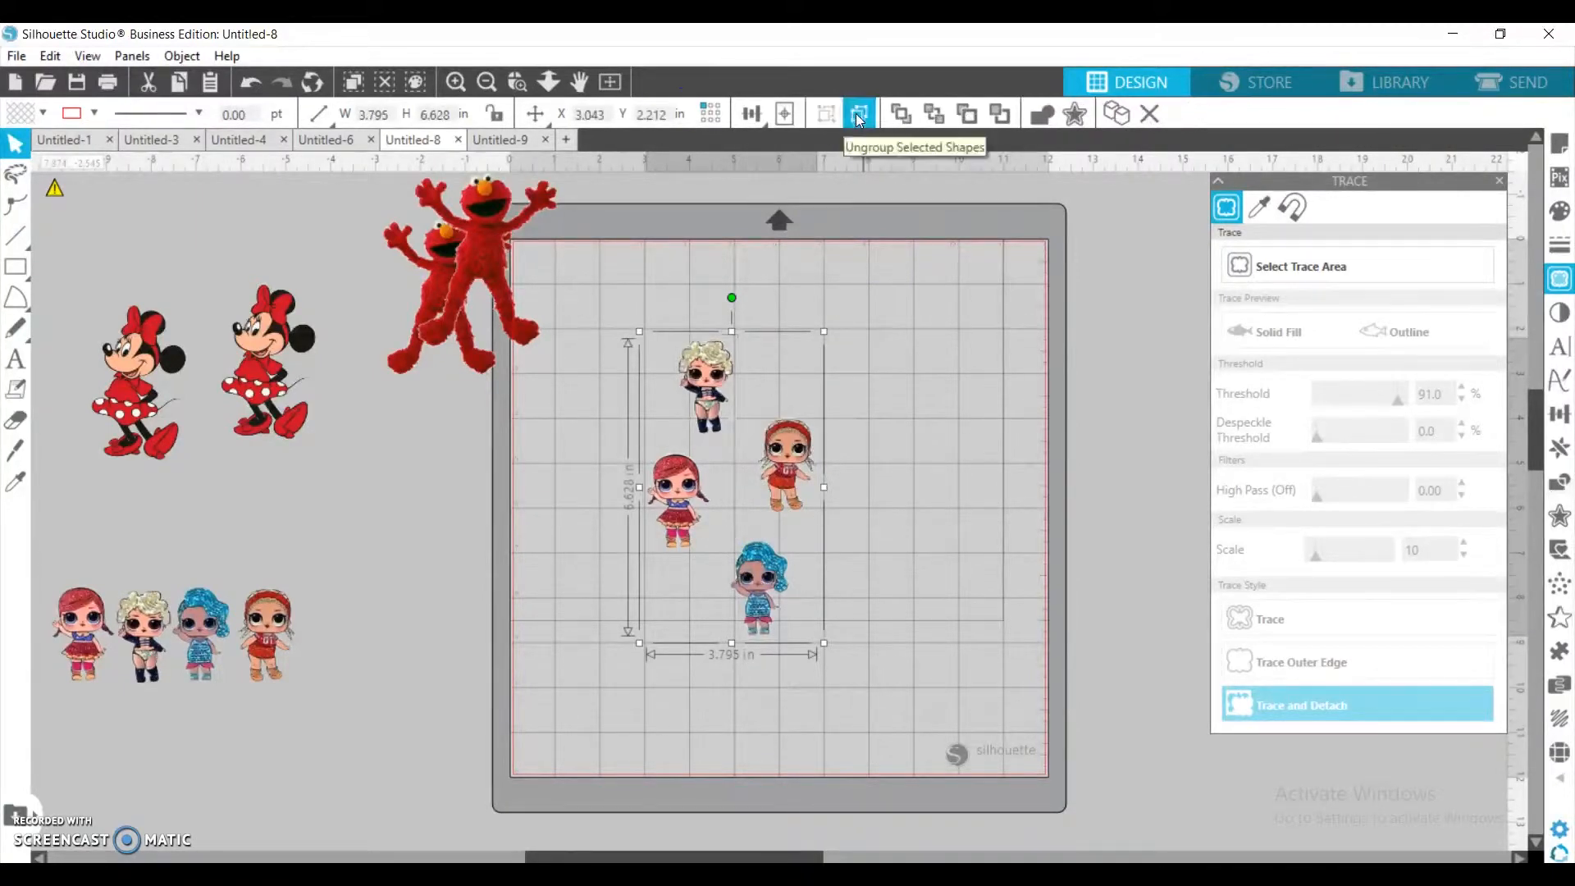
click(895, 117)
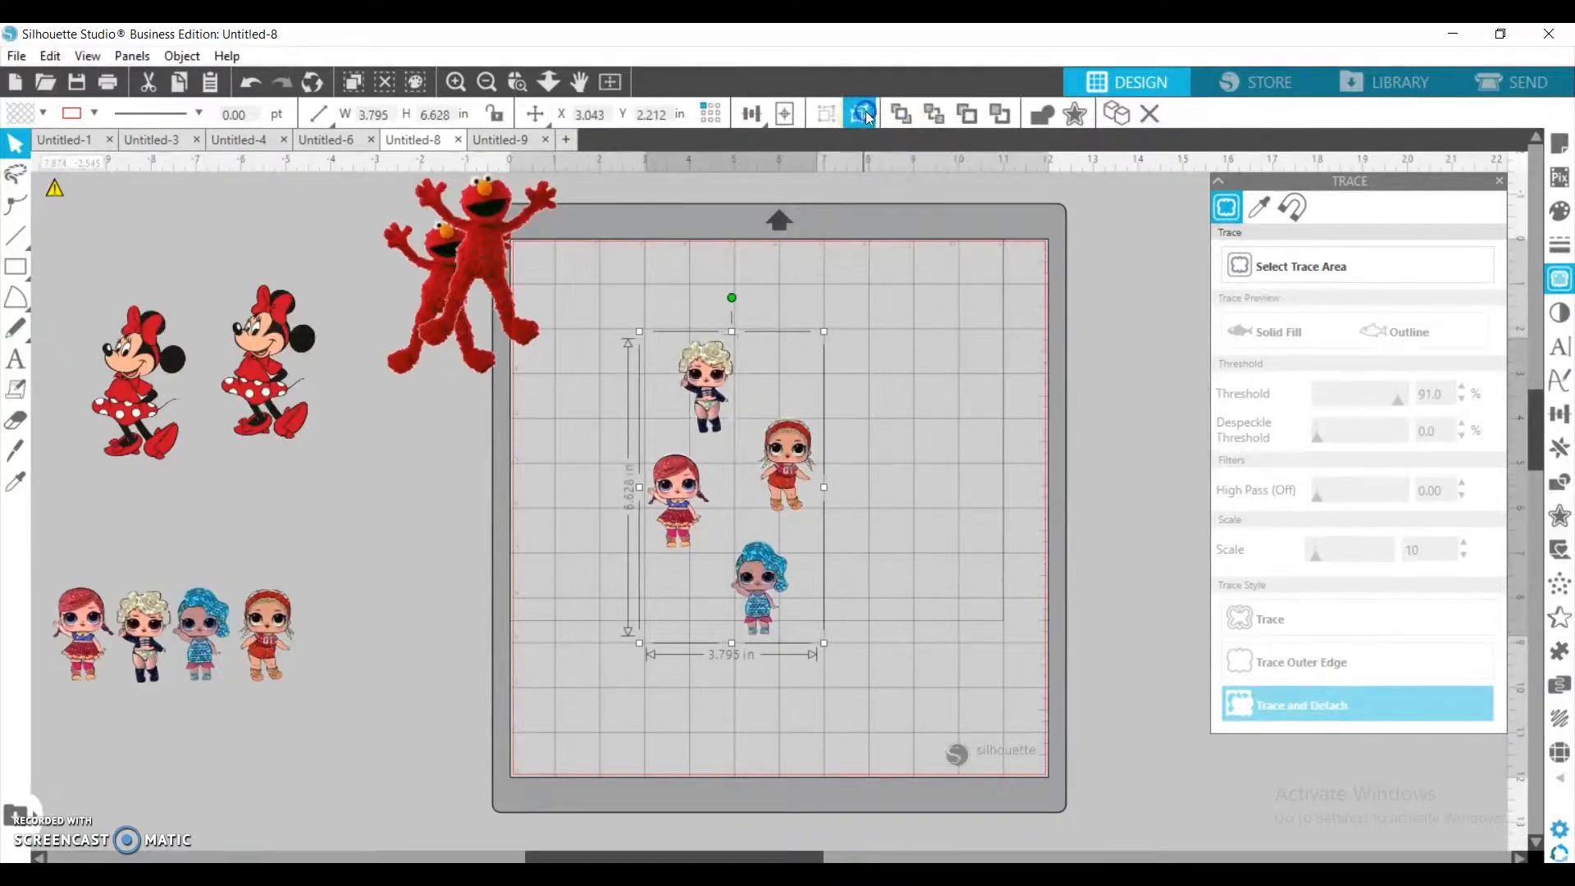
click(966, 378)
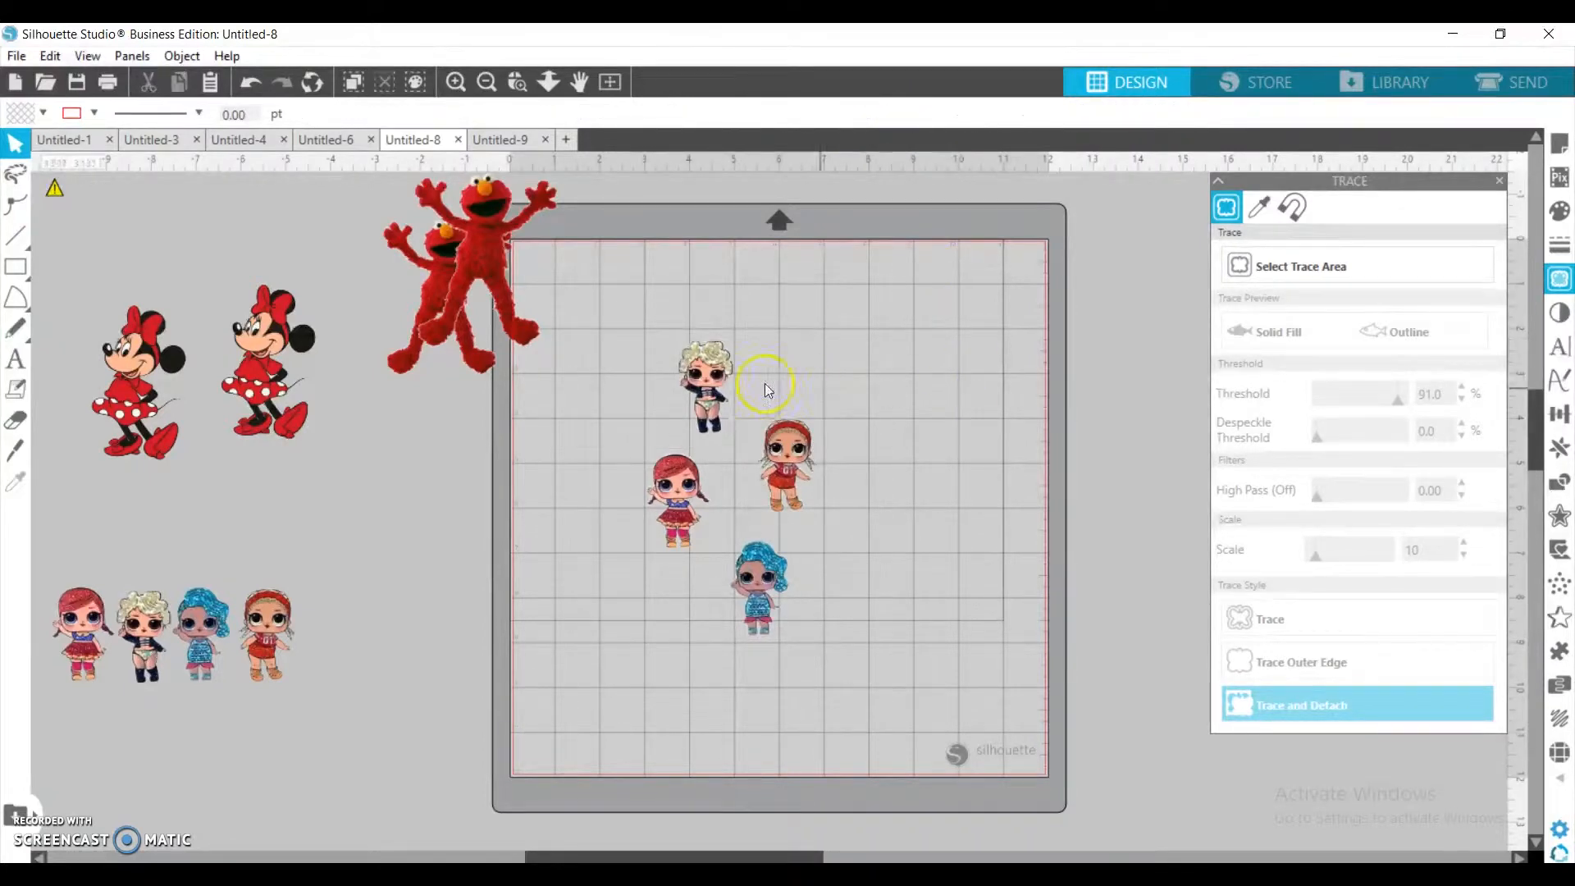
Select each of the four dolls on the page and group them together
click(715, 384)
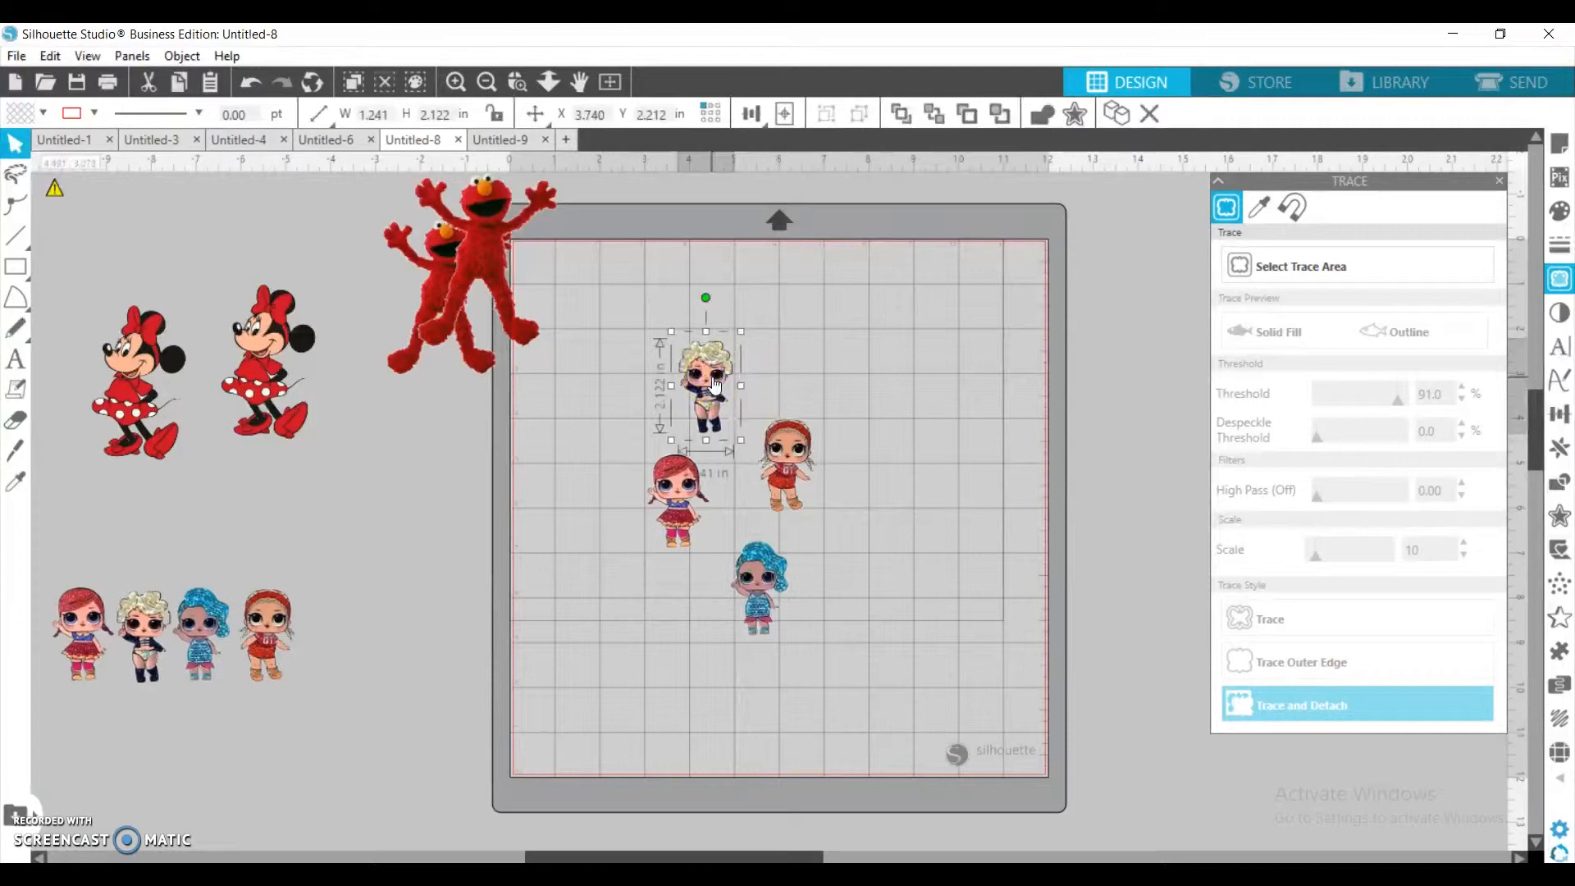
shift+click(674, 492)
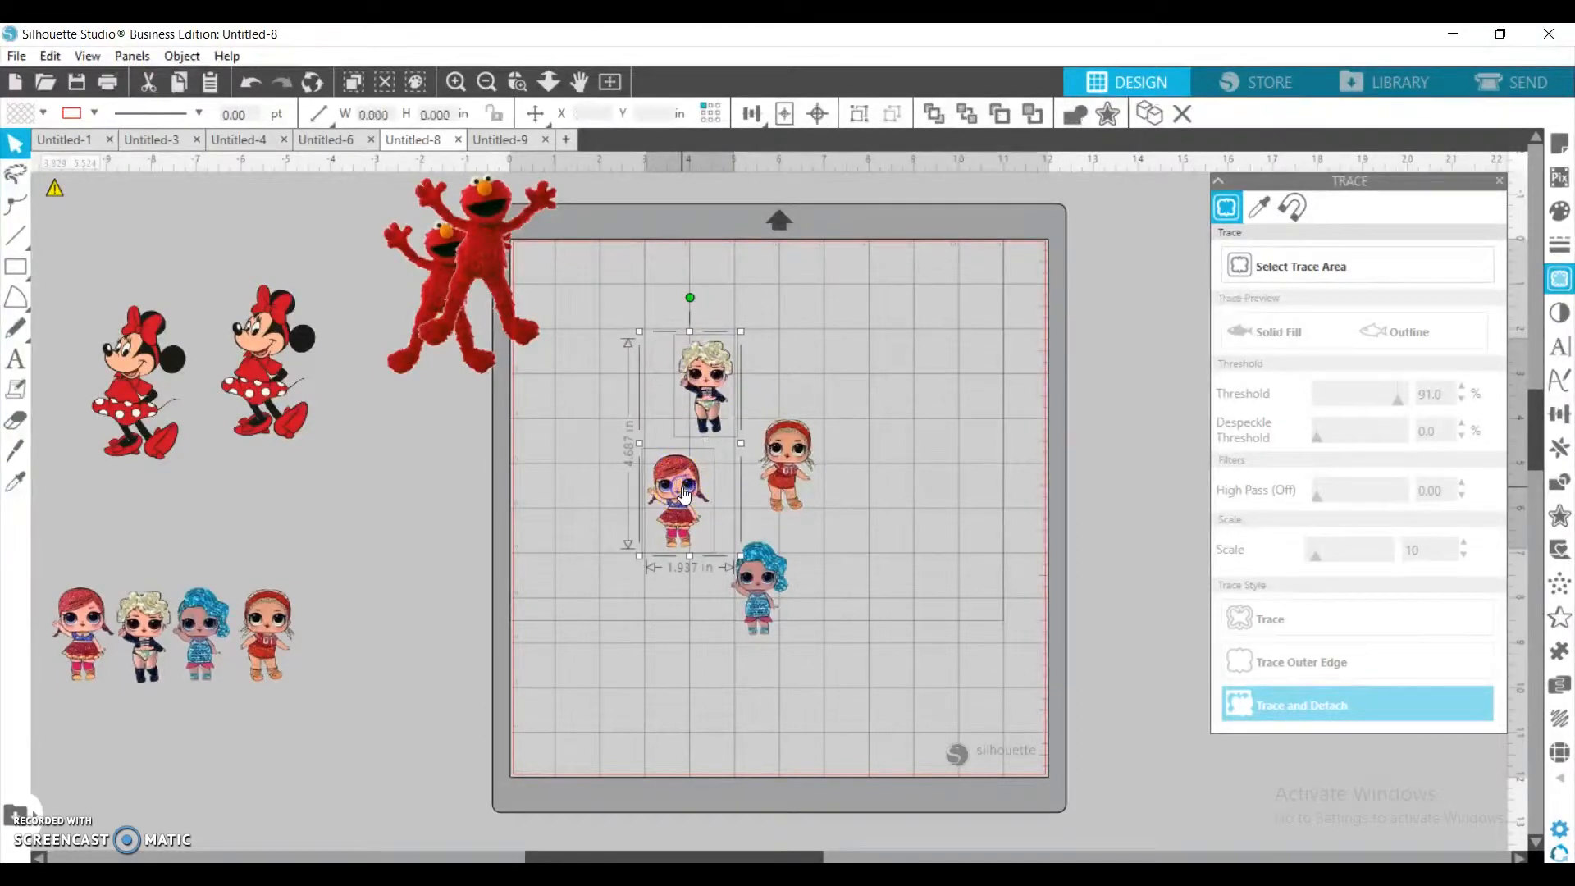
shift+click(744, 562)
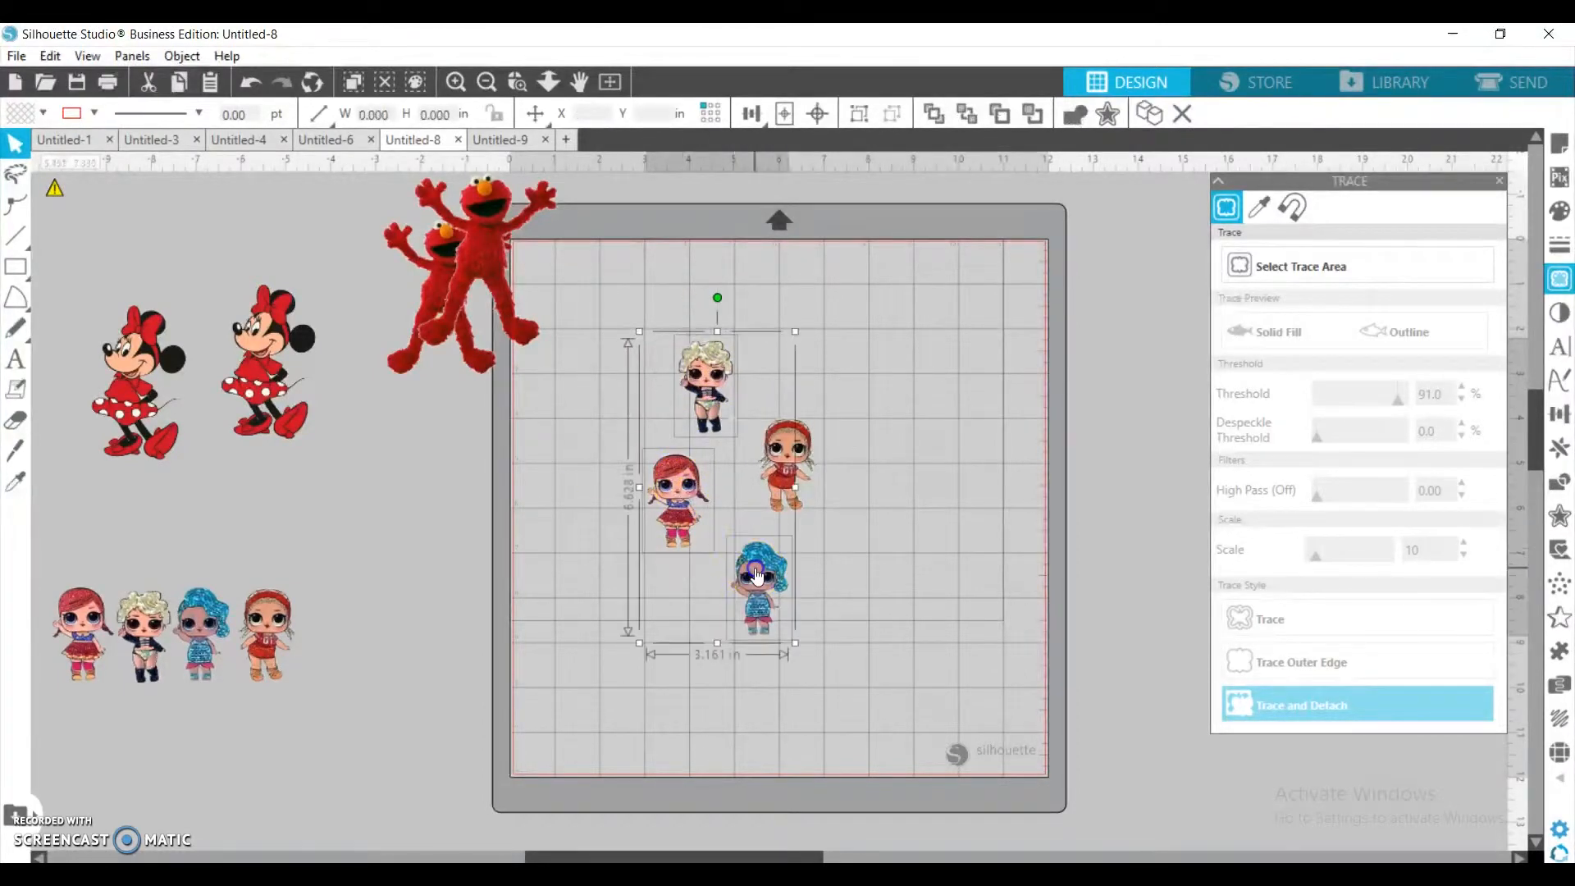
shift+click(790, 497)
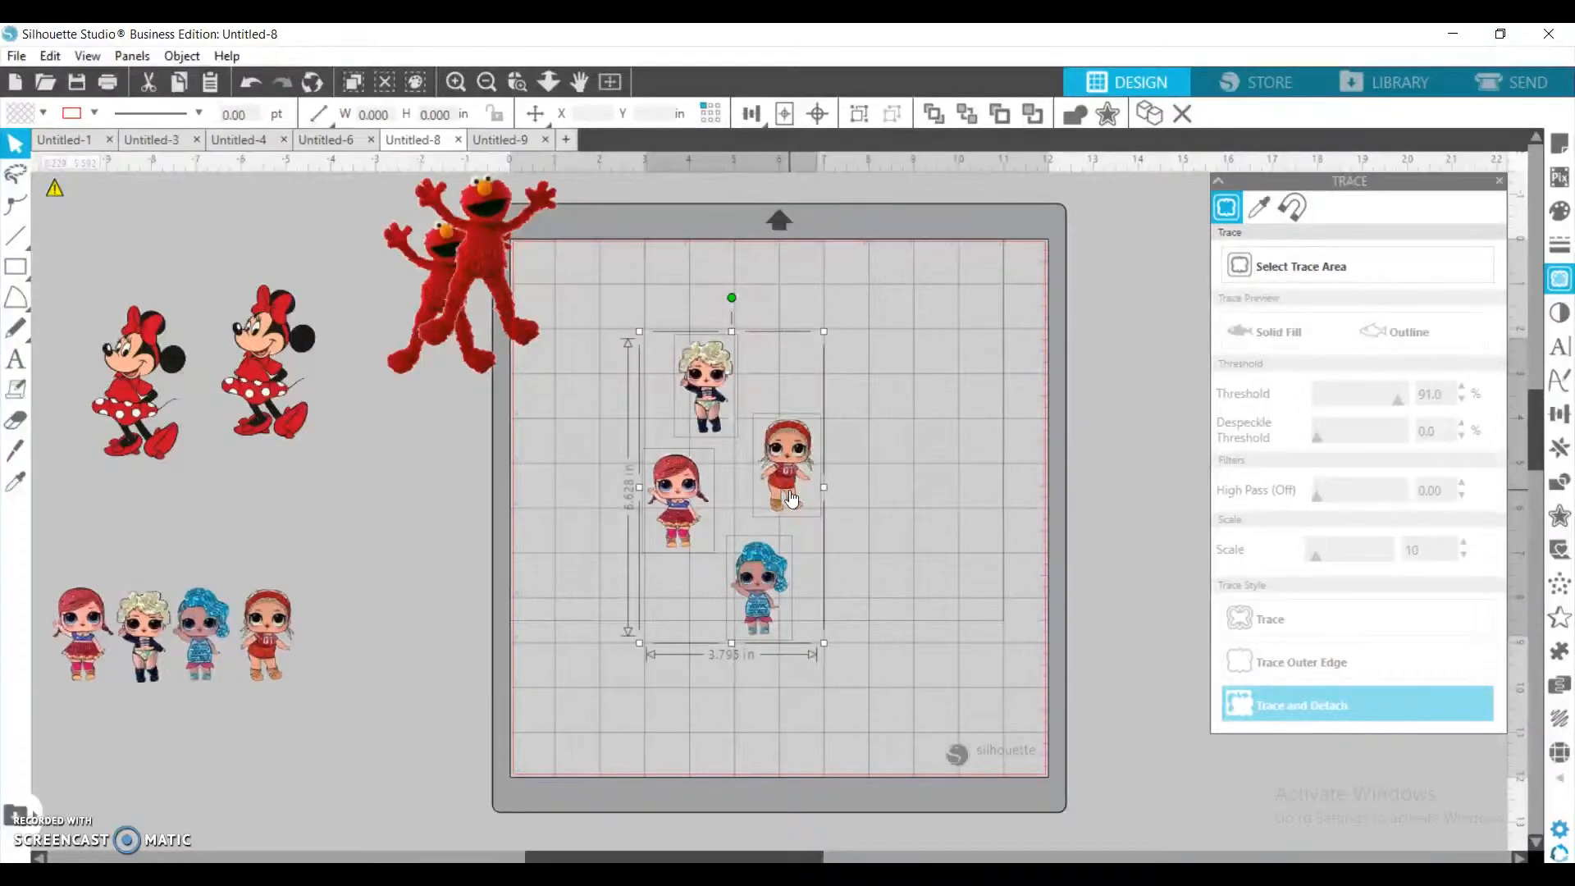
click(858, 113)
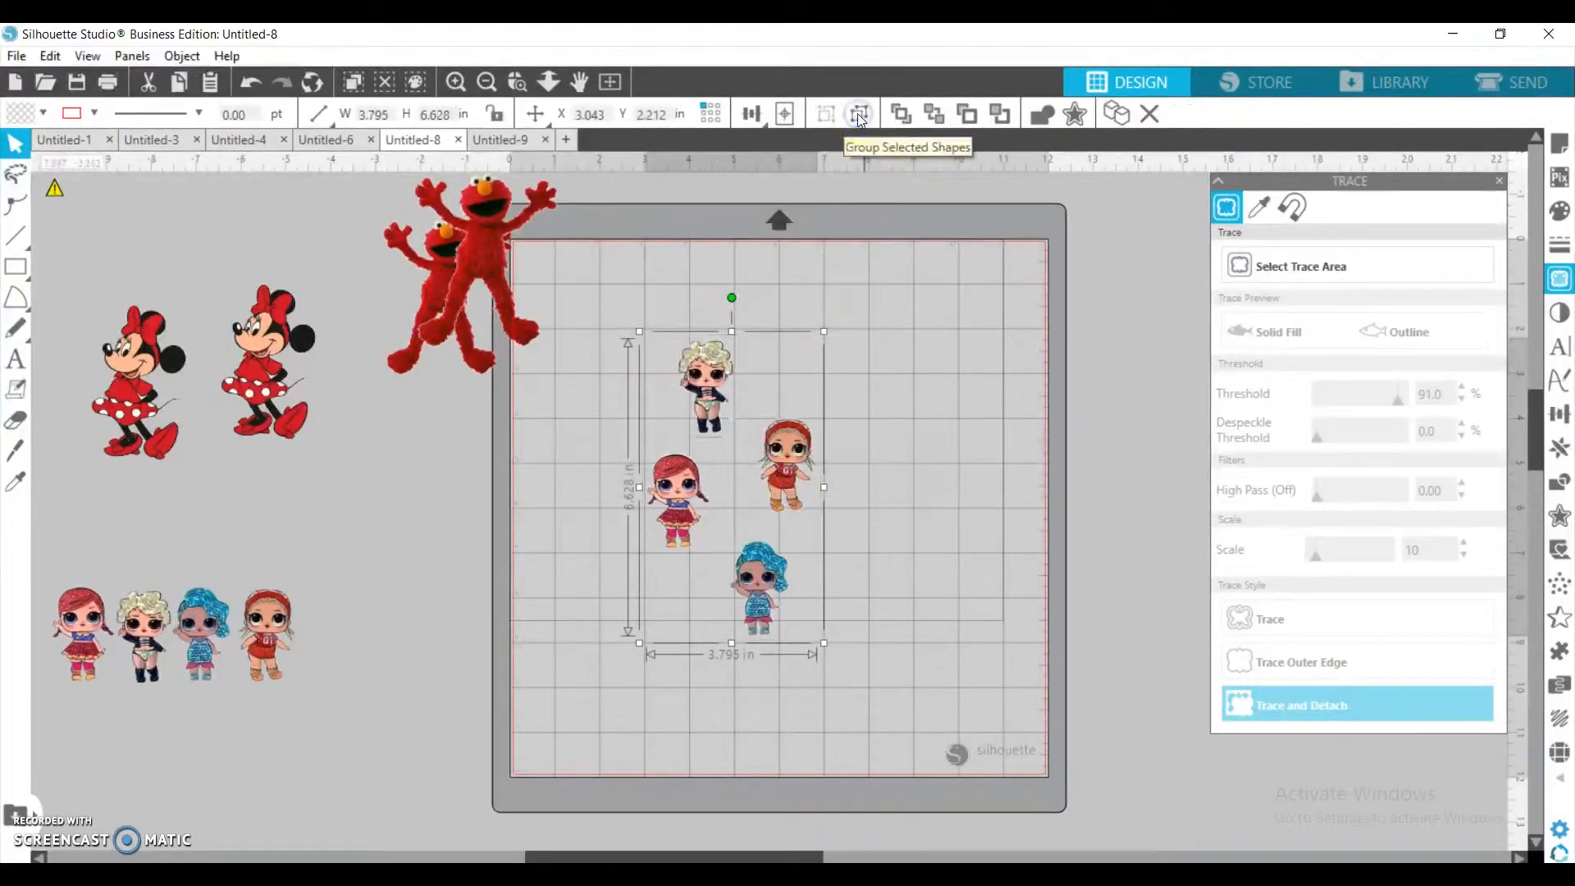
Move the grouped dolls clear of the page and delete the stray trace specks left behind on it
drag(829, 443, 1164, 475)
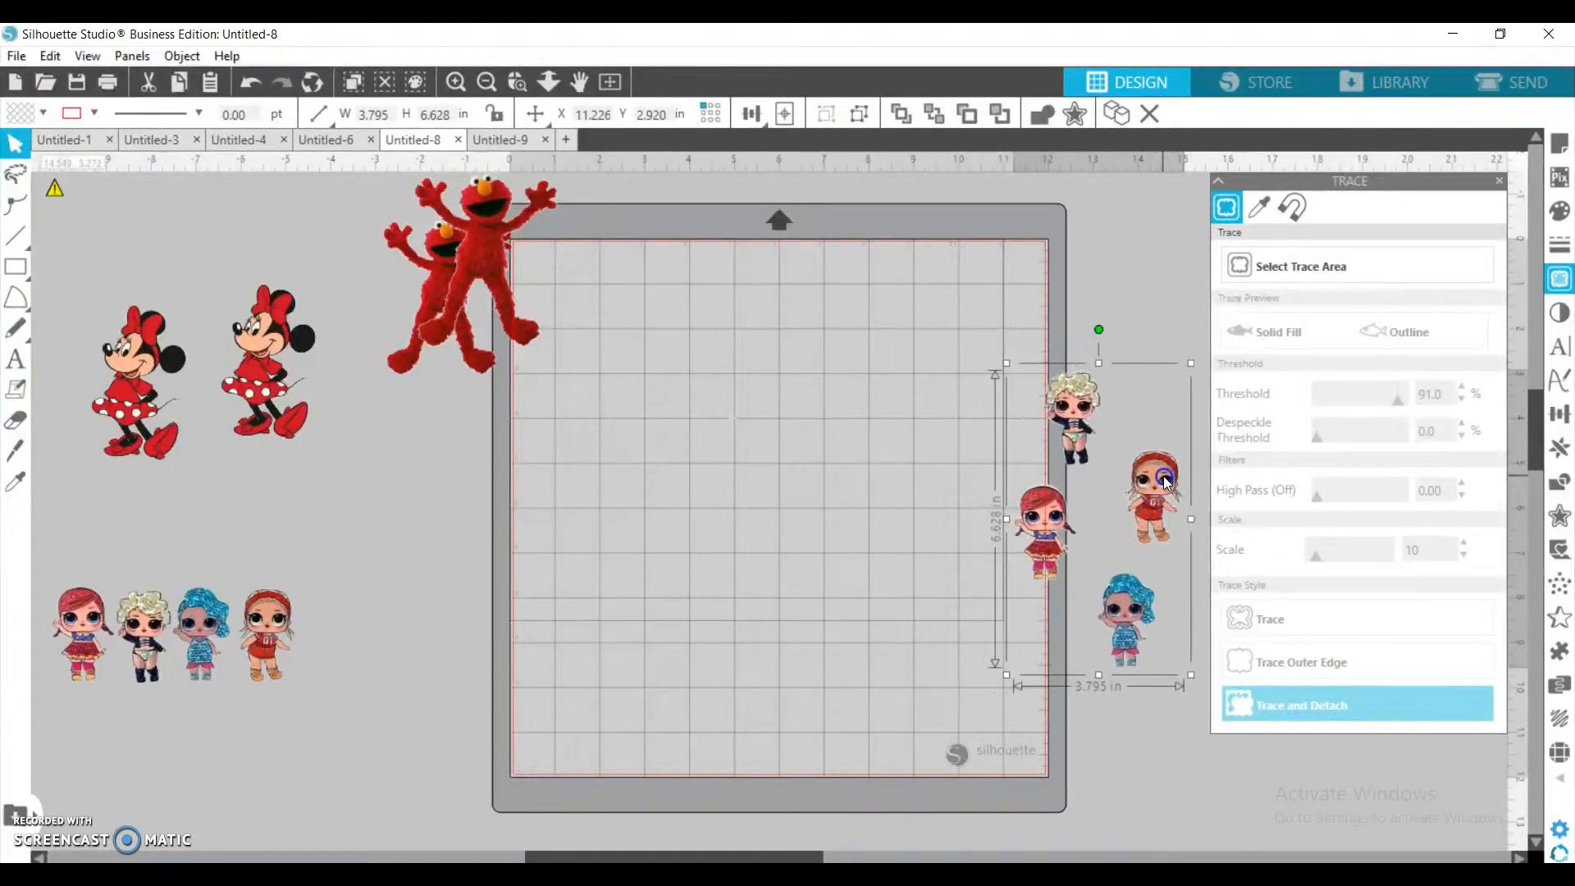
drag(574, 308, 646, 350)
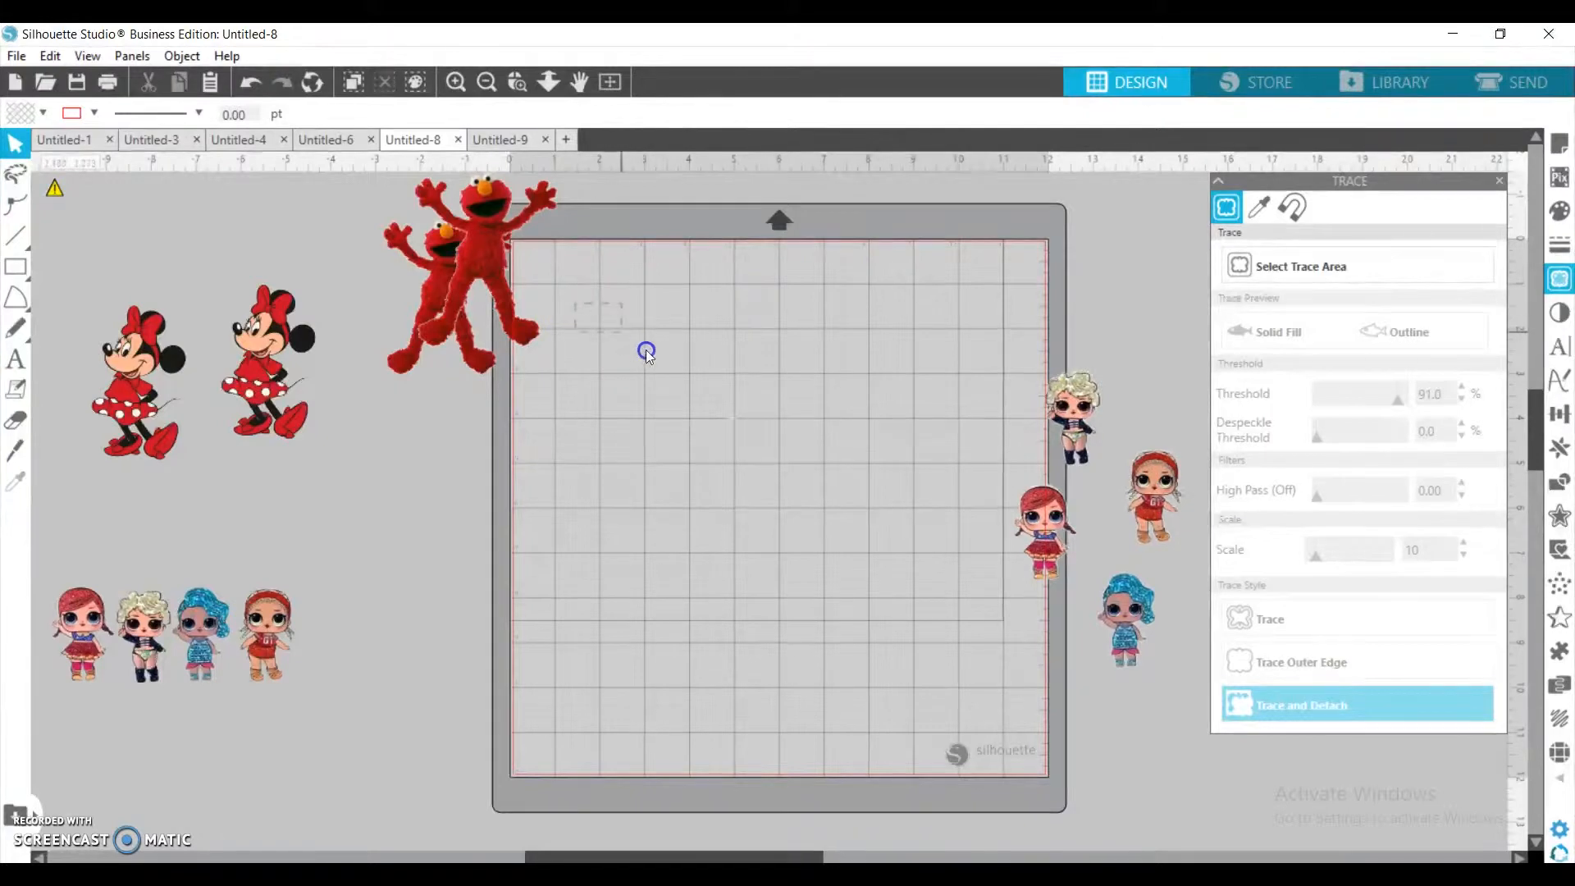
drag(745, 440, 916, 728)
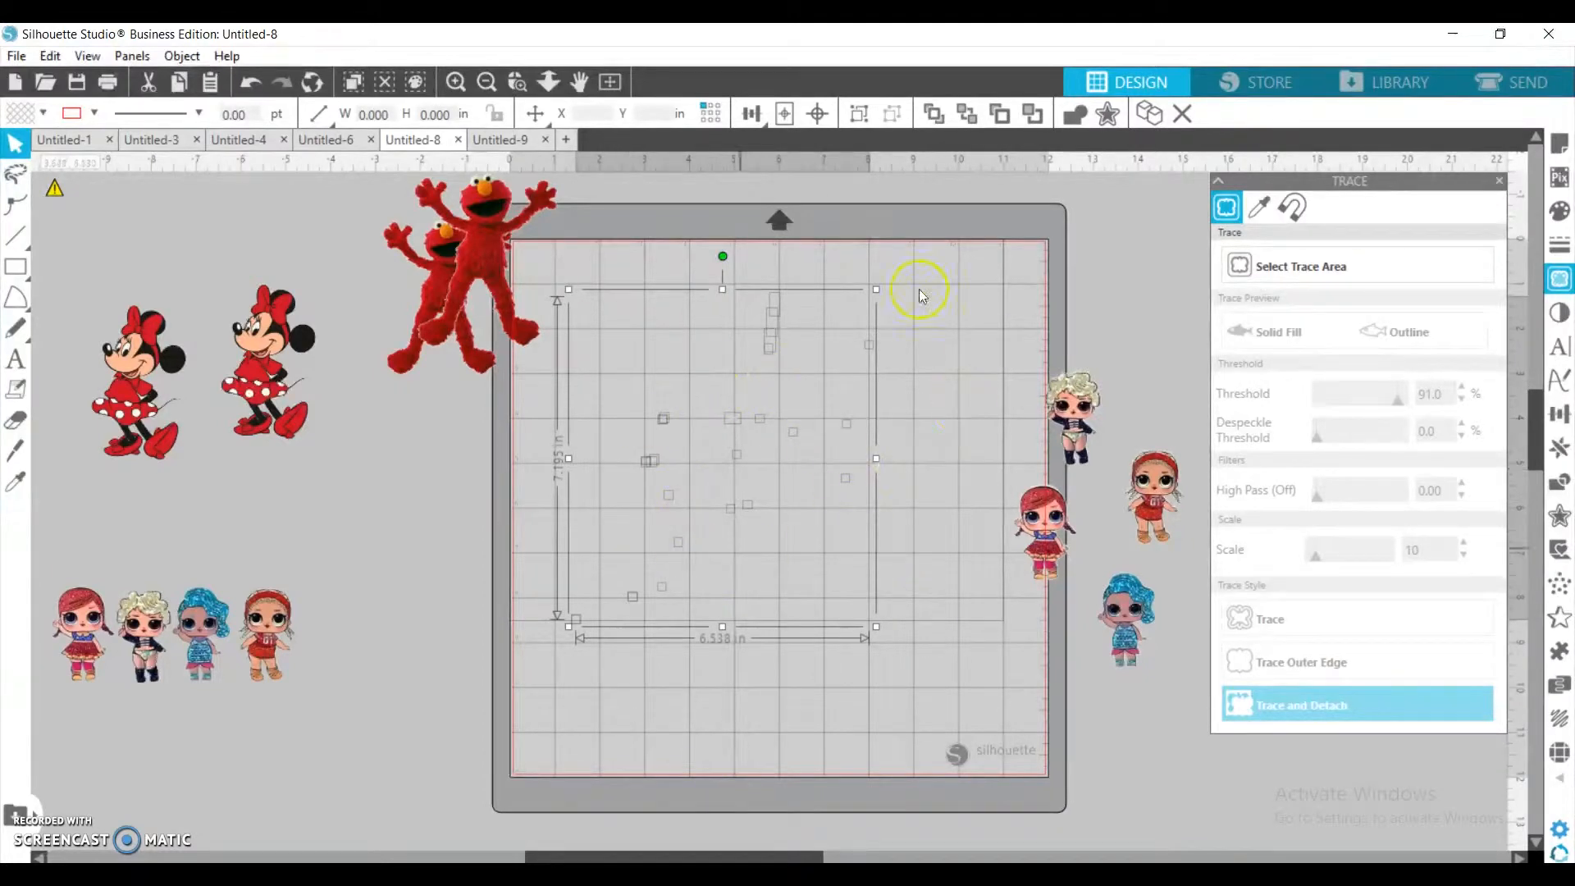
click(876, 349)
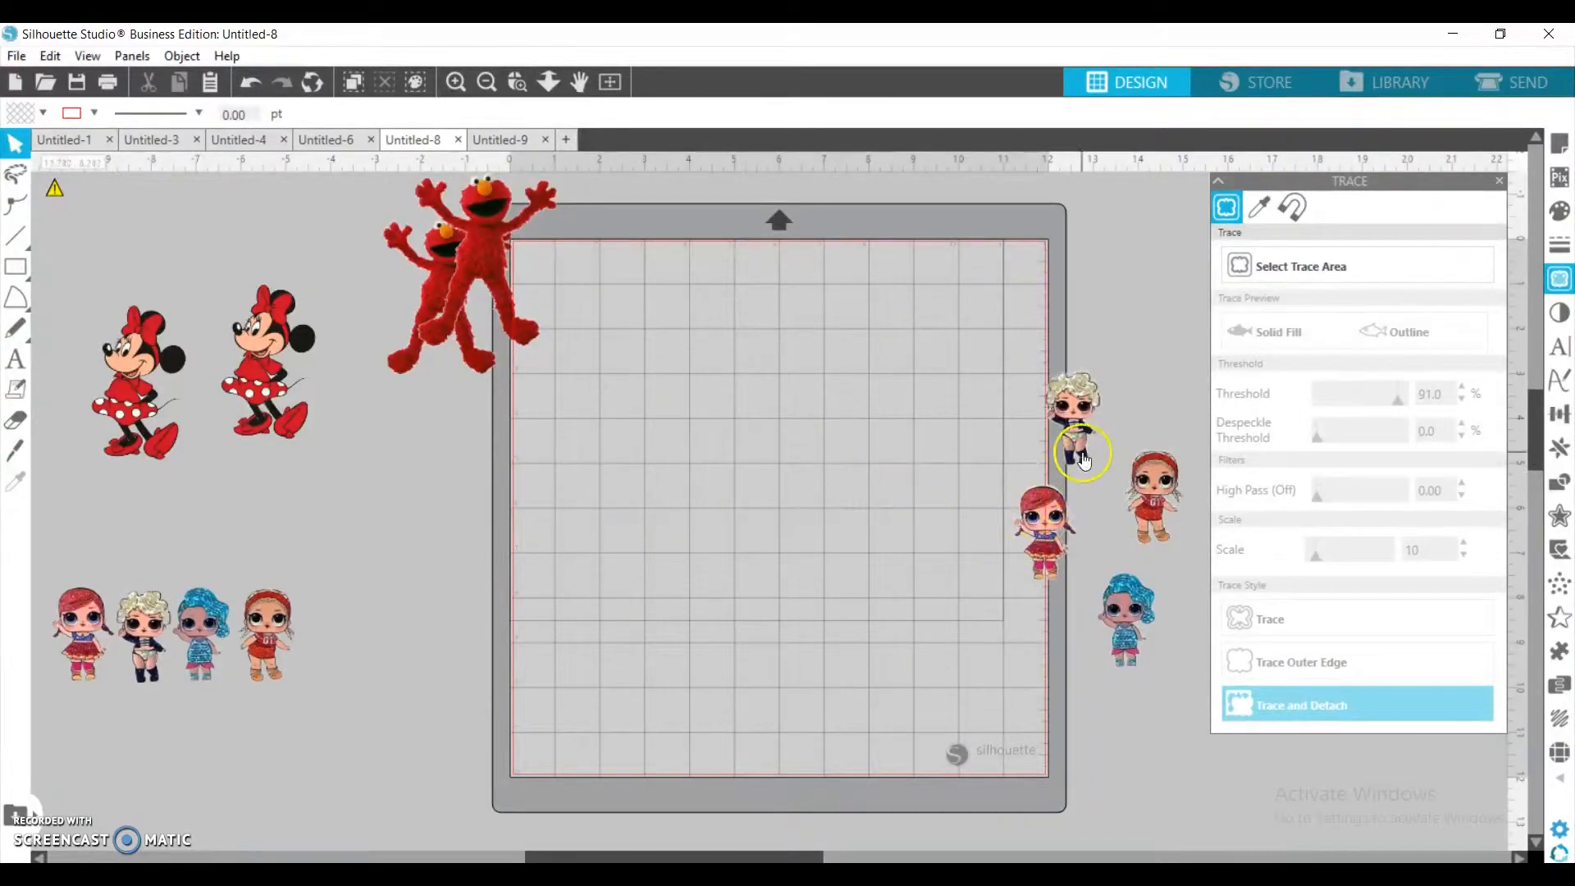
Resize the doll group to about 4.98 by 8.70 in and move it off the page beside the Minnie Mouse cut-outs
drag(1081, 451, 744, 371)
click(745, 372)
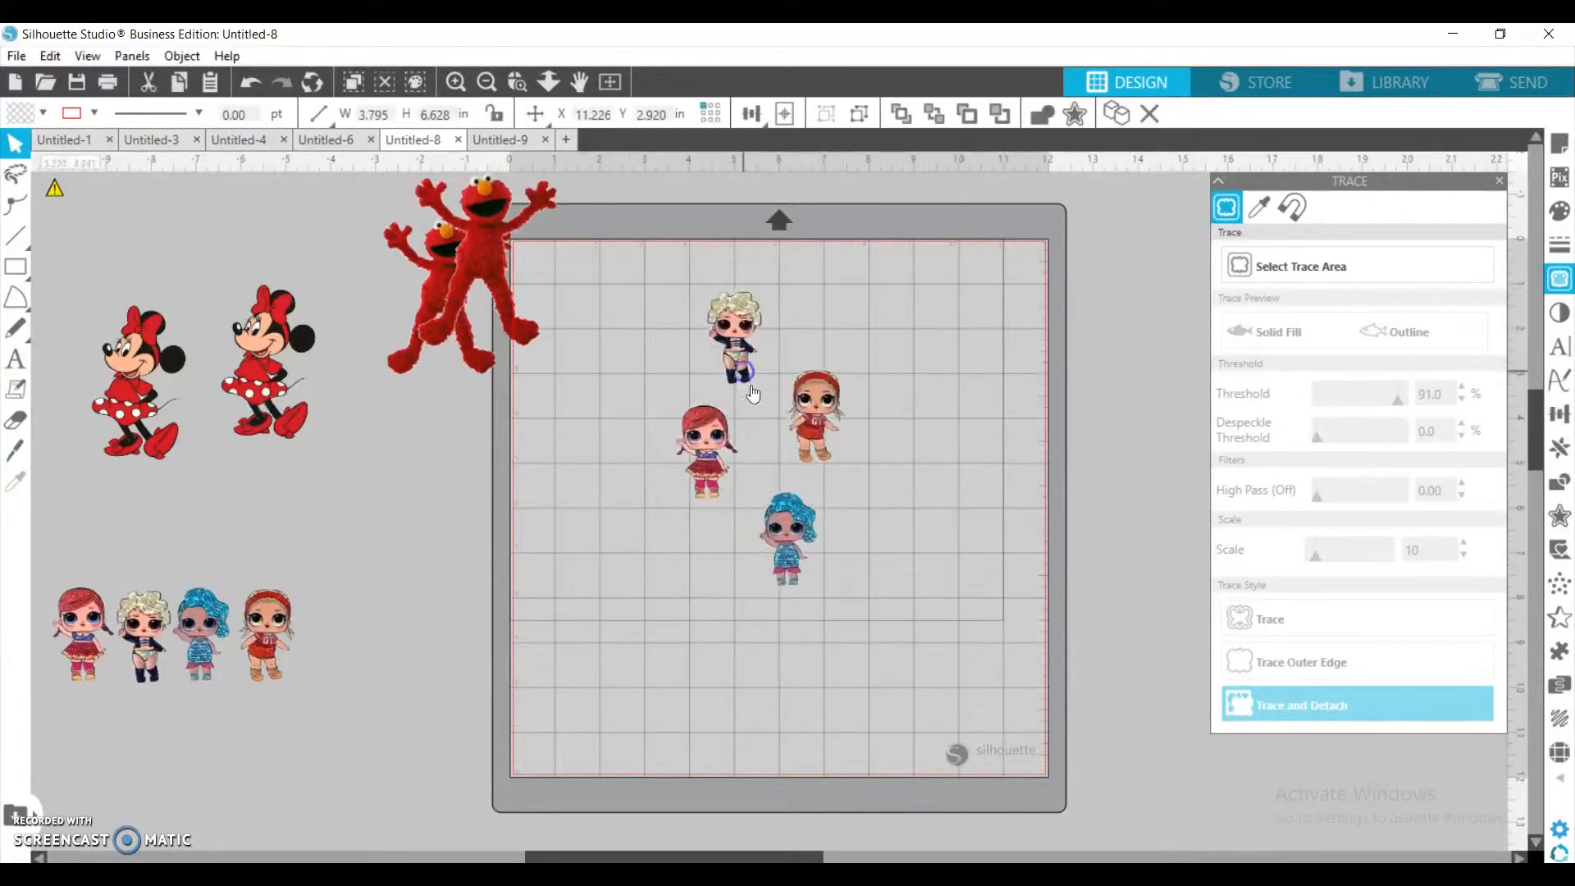
click(788, 551)
drag(851, 592, 1036, 701)
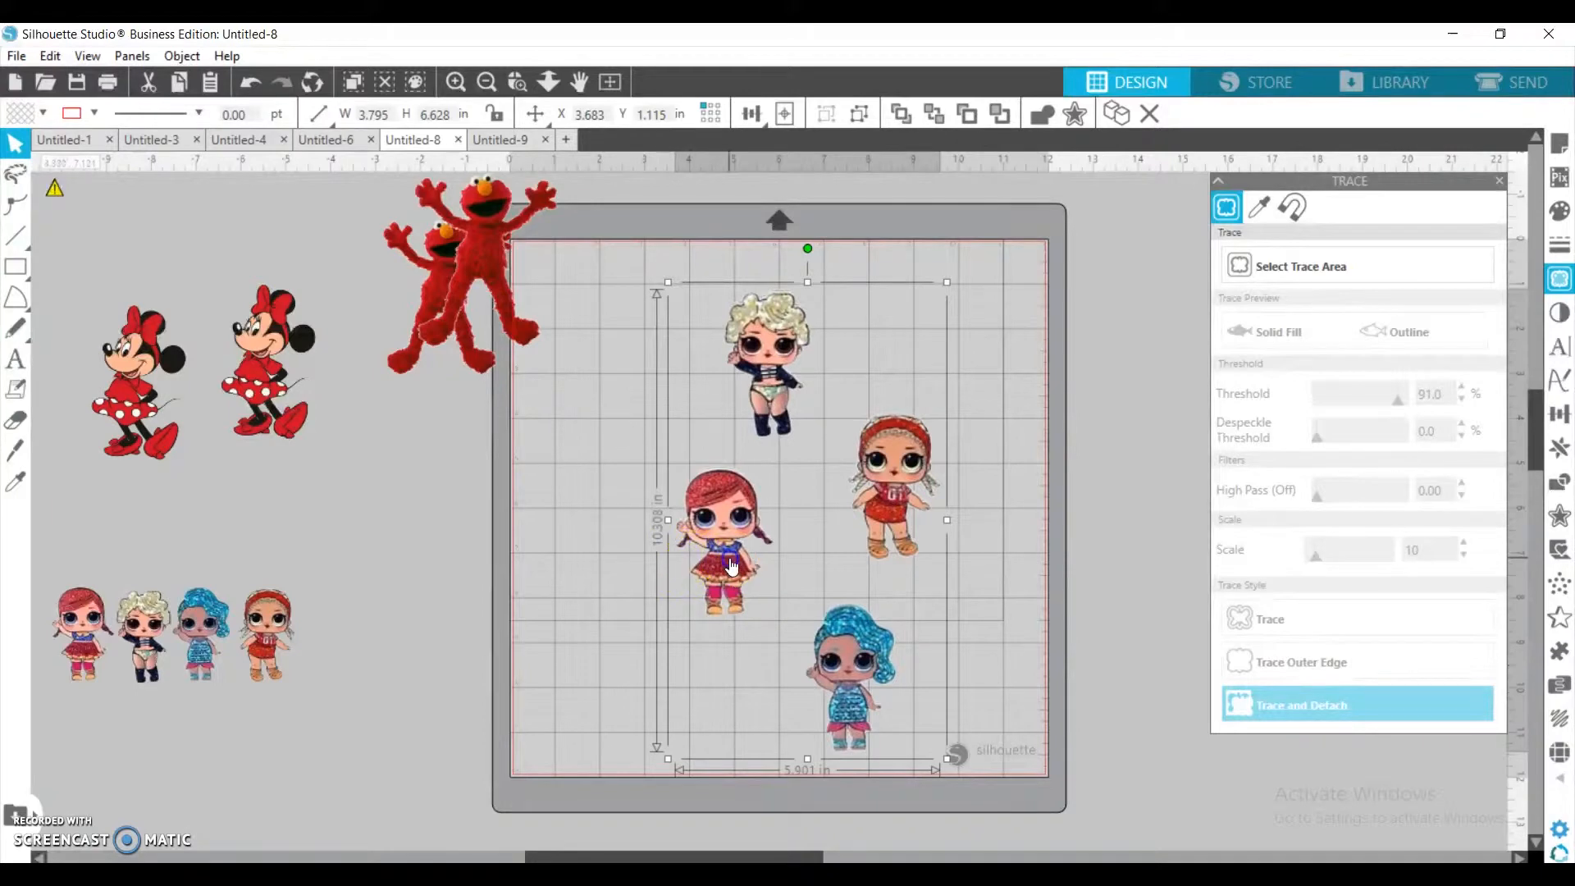
drag(725, 562, 671, 535)
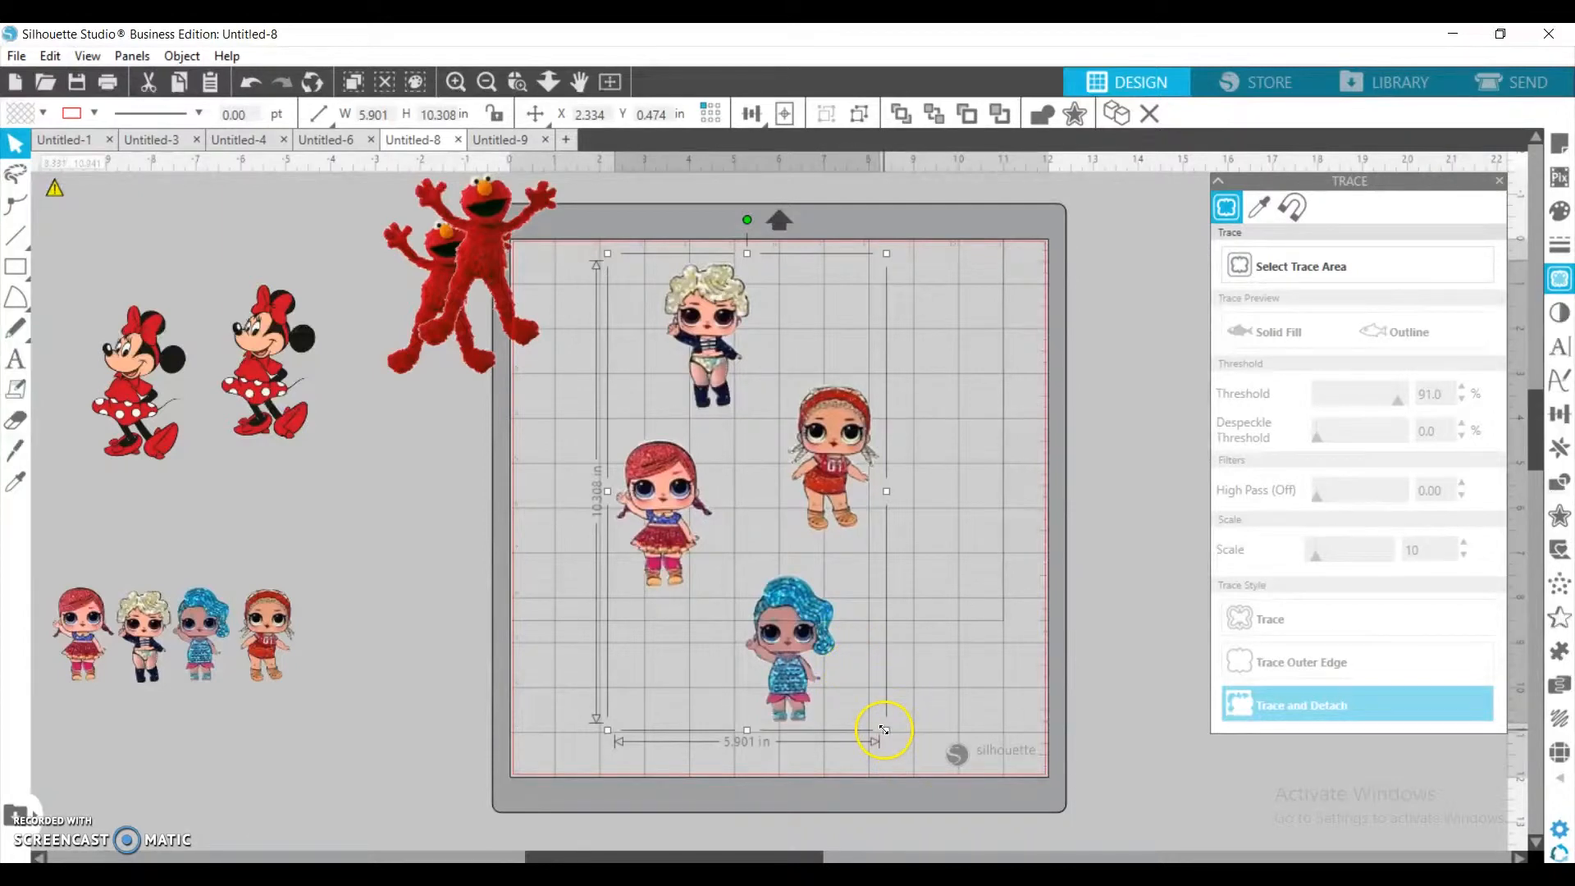
drag(884, 730, 917, 617)
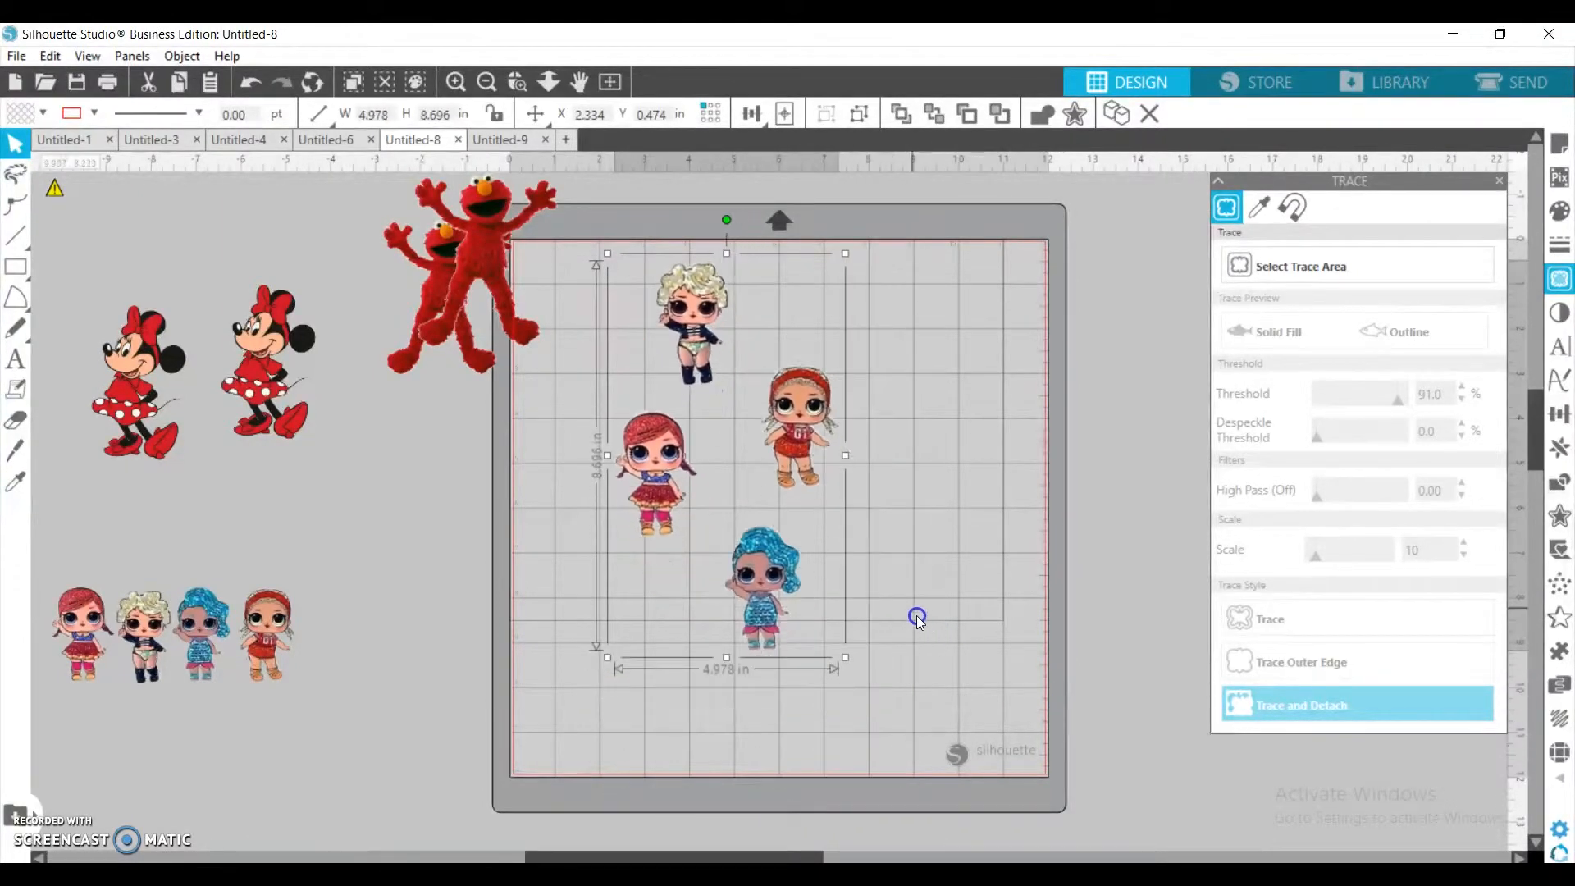
drag(687, 304, 246, 492)
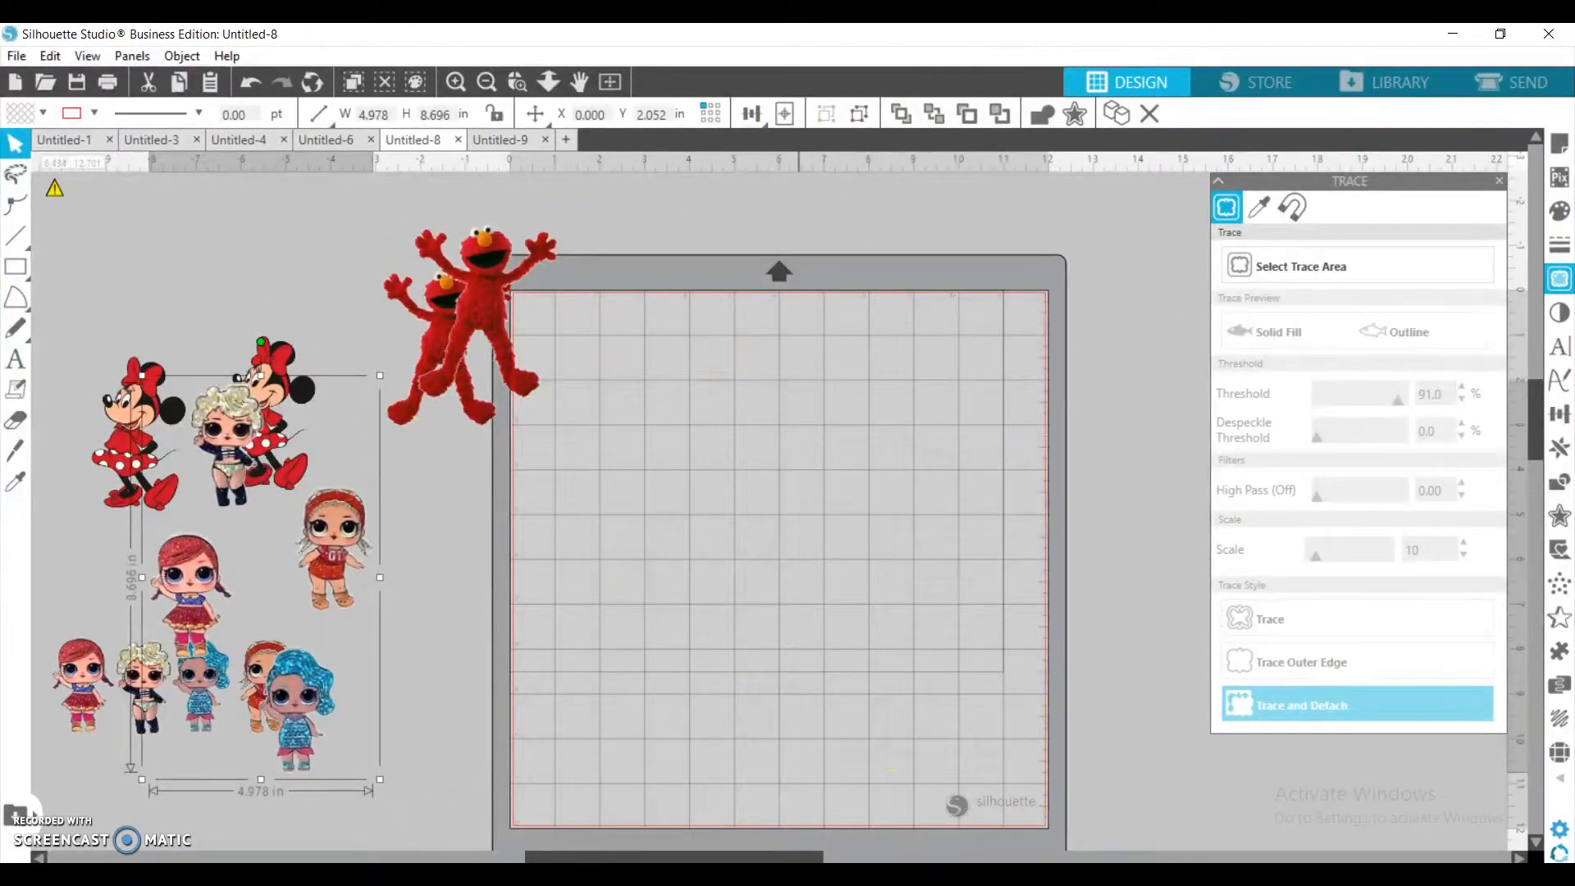
Switch to Chrome and look through the Elmo image results and related Cookie Monster and Grover pictures for another example
key(alt+Tab)
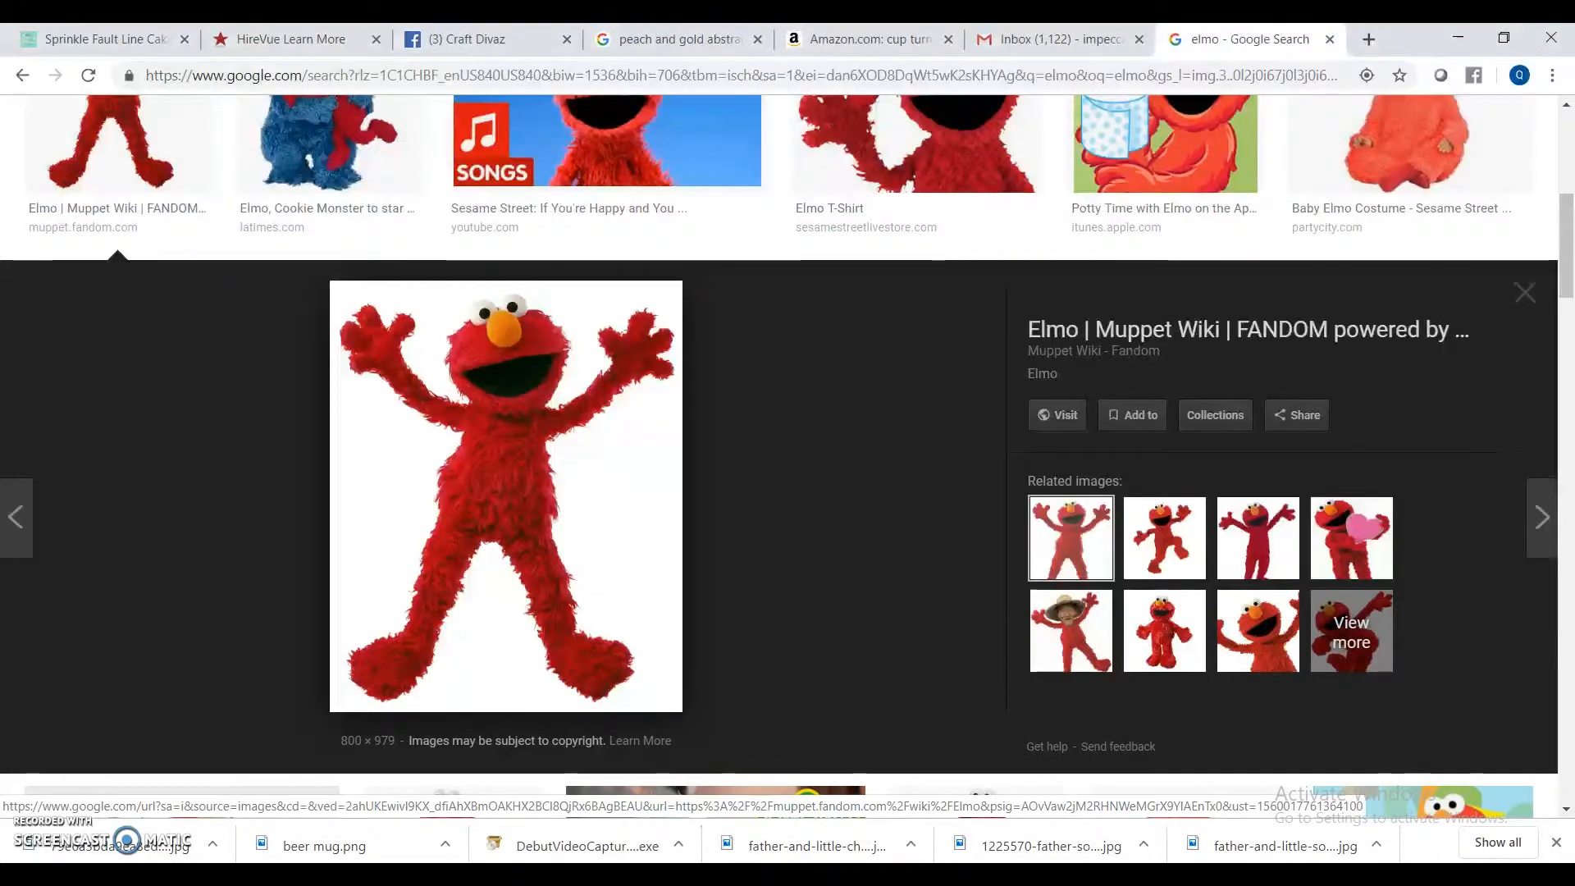
click(1528, 305)
drag(1565, 238, 1561, 156)
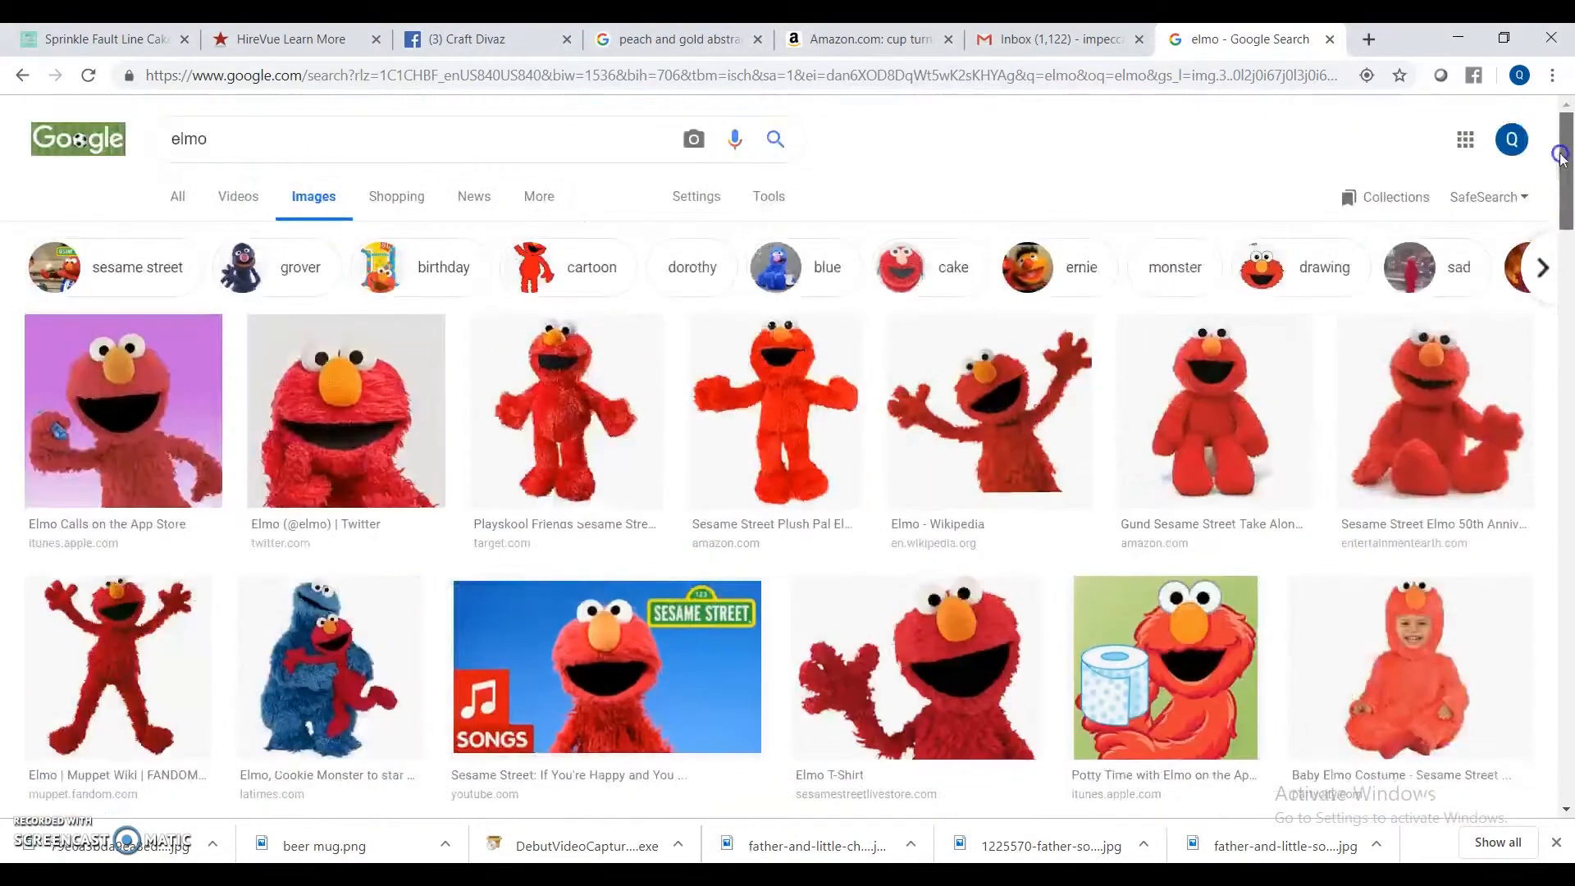
drag(334, 147, 62, 148)
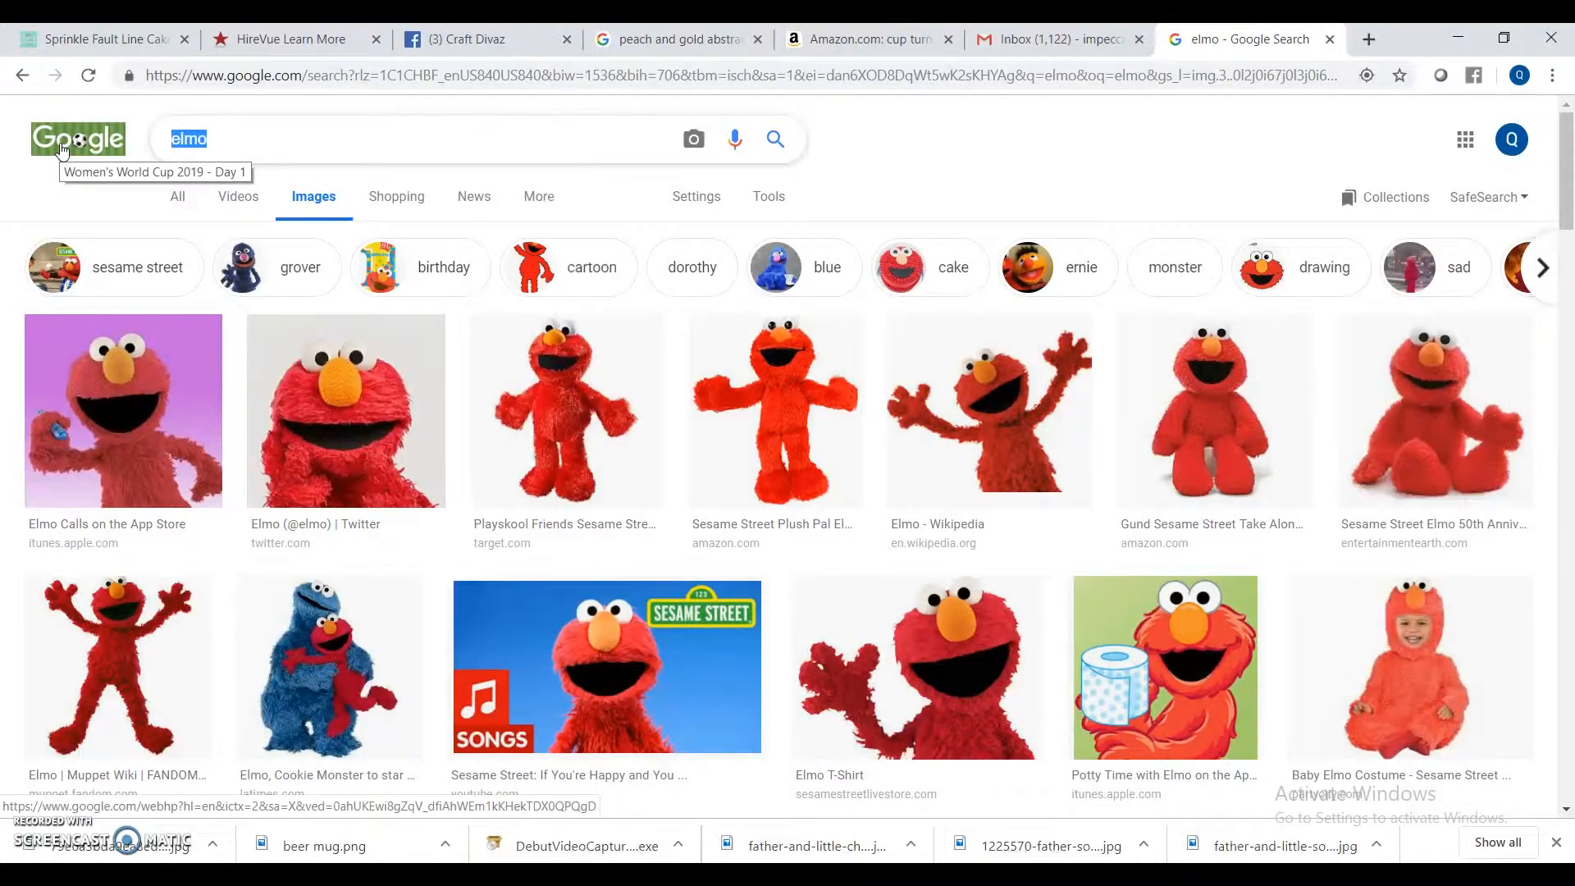
click(329, 666)
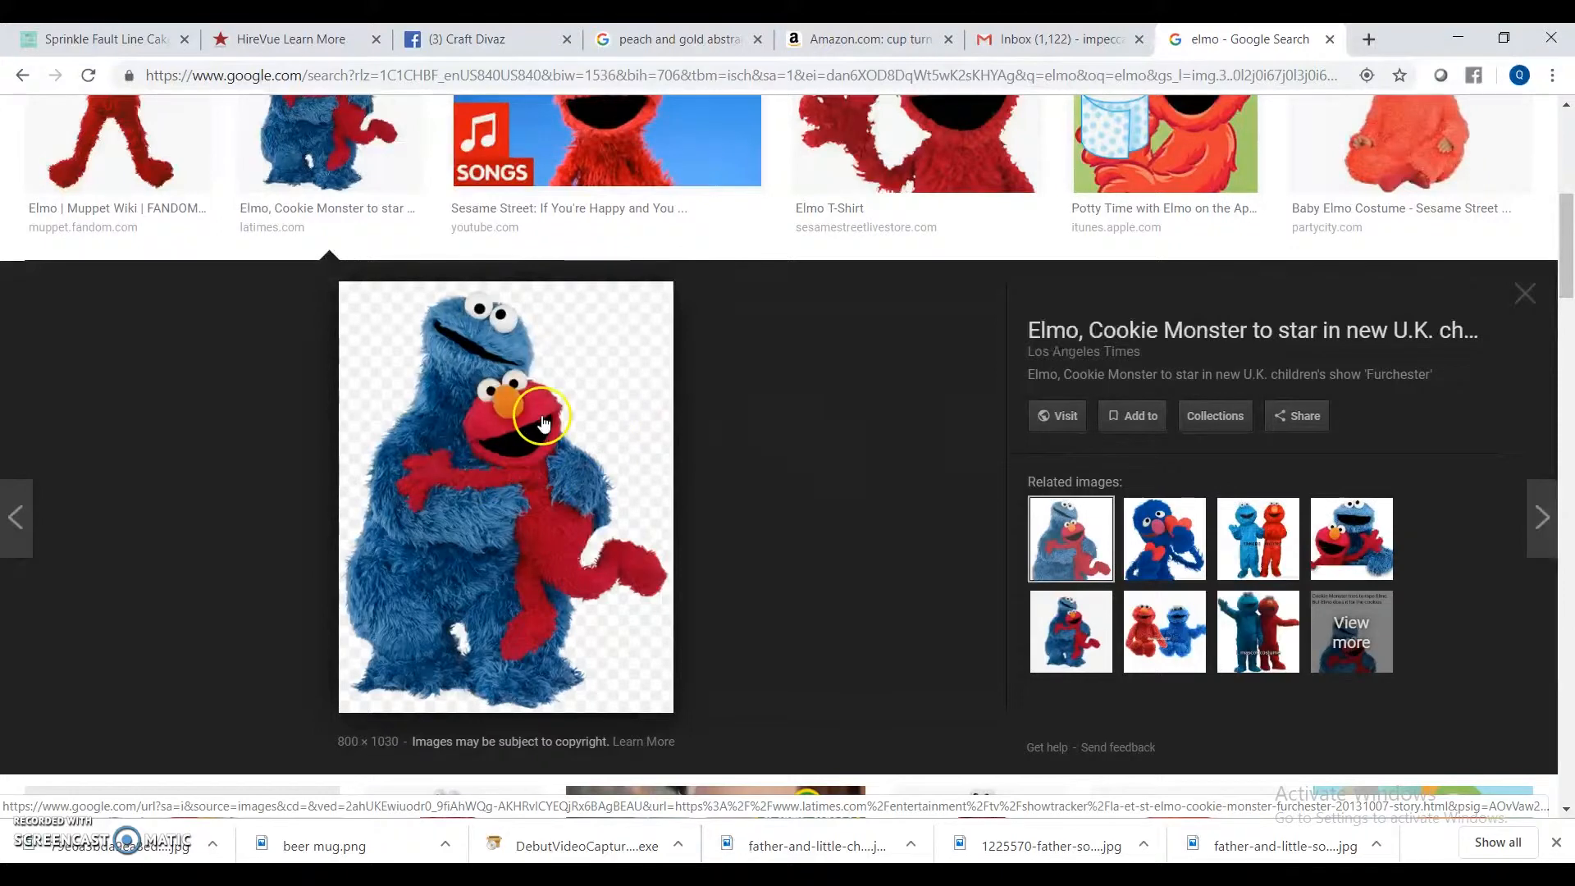
click(1262, 541)
click(1148, 556)
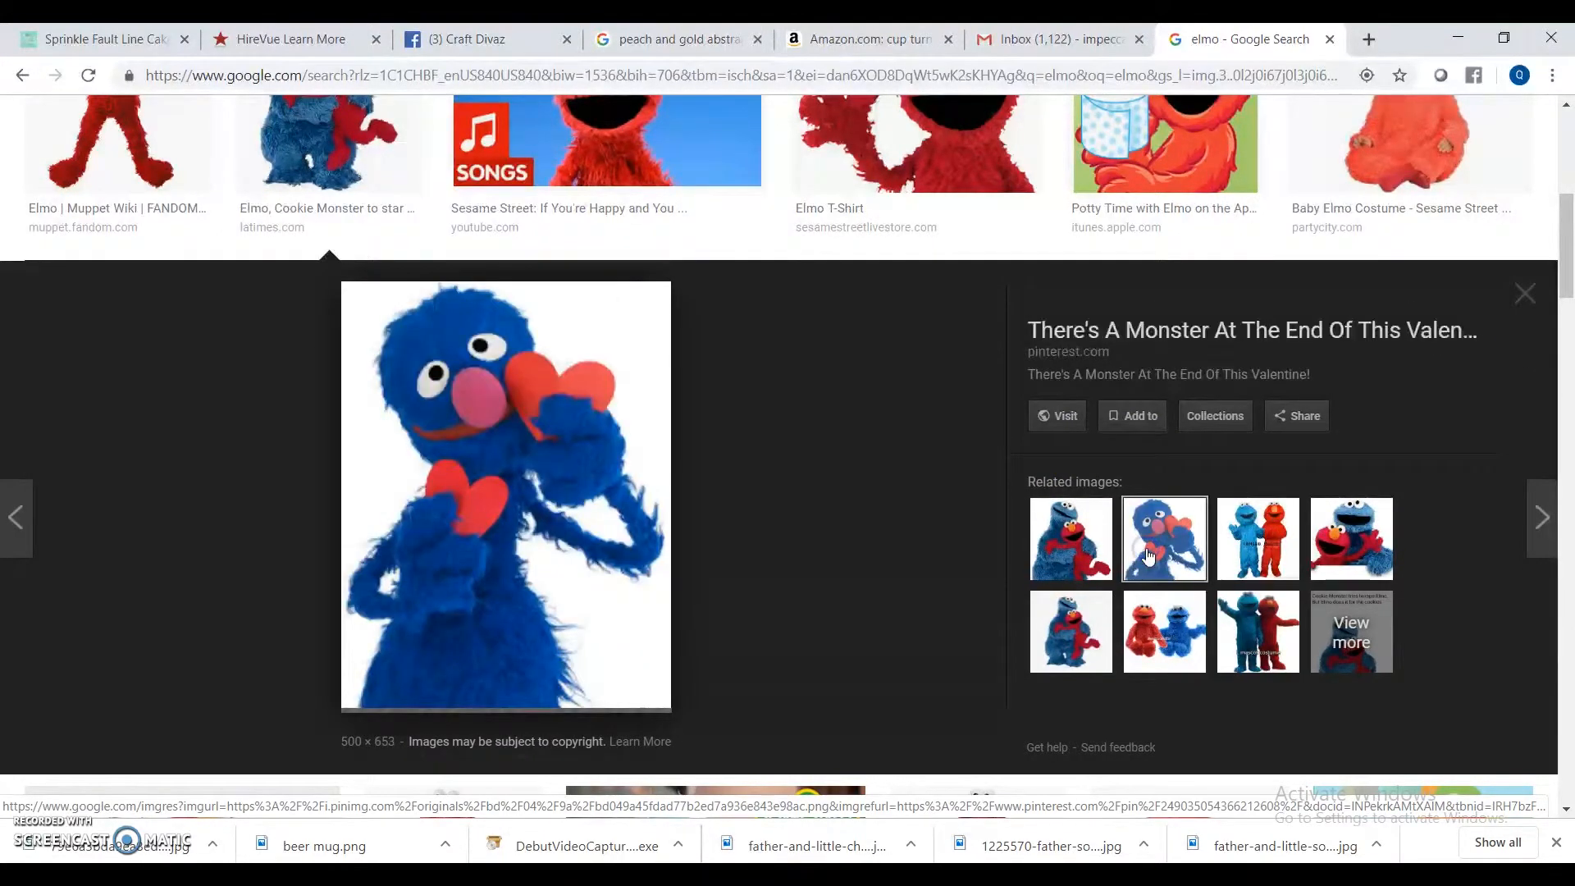
click(1179, 661)
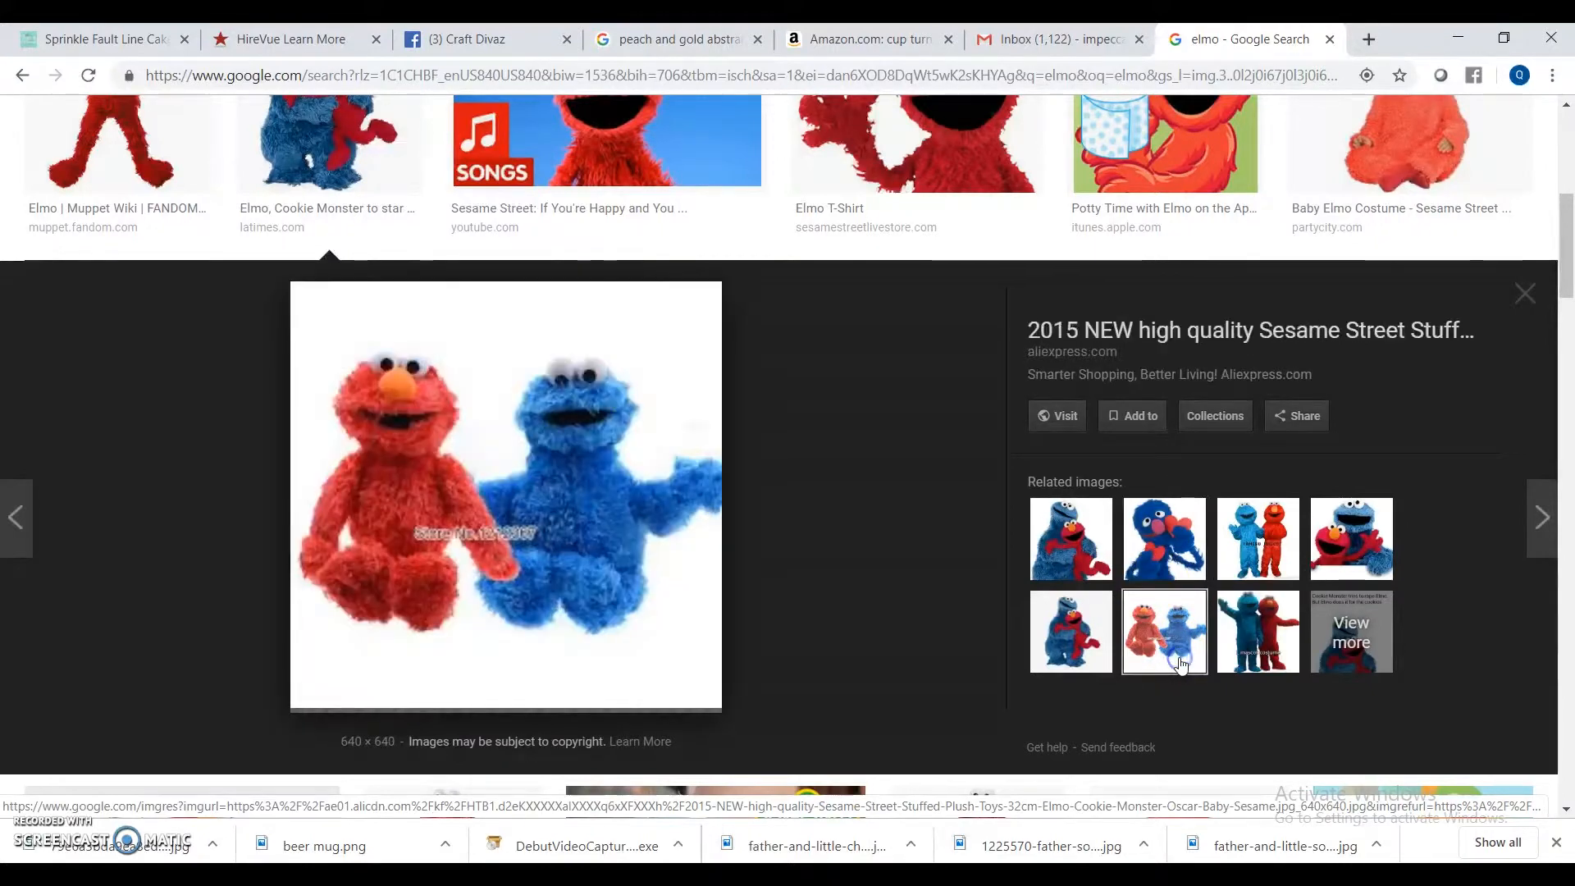
click(1354, 541)
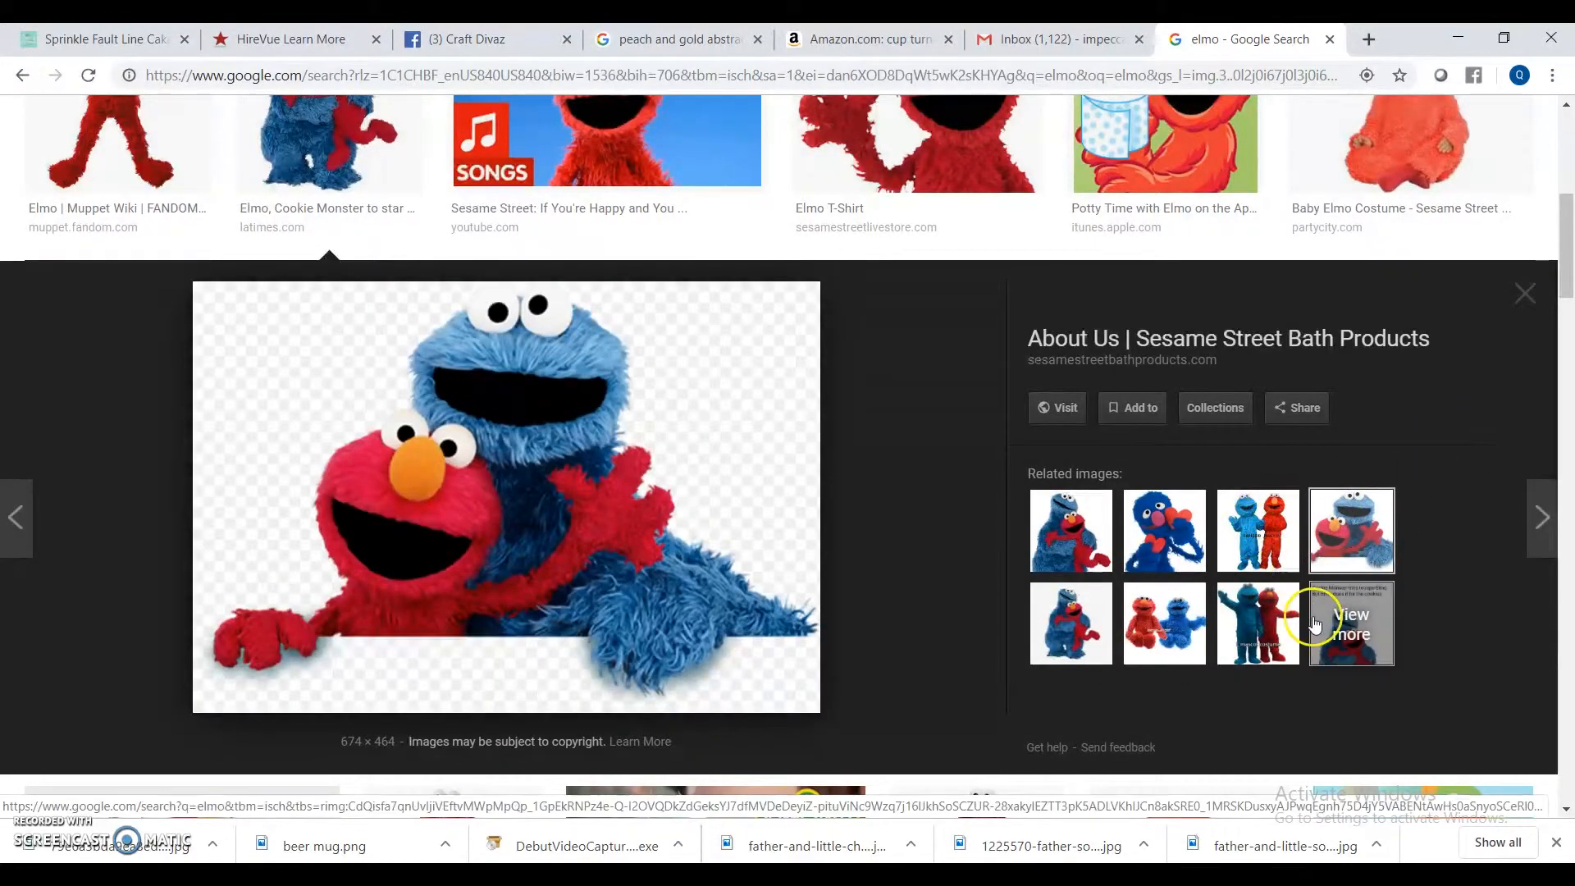
click(1528, 305)
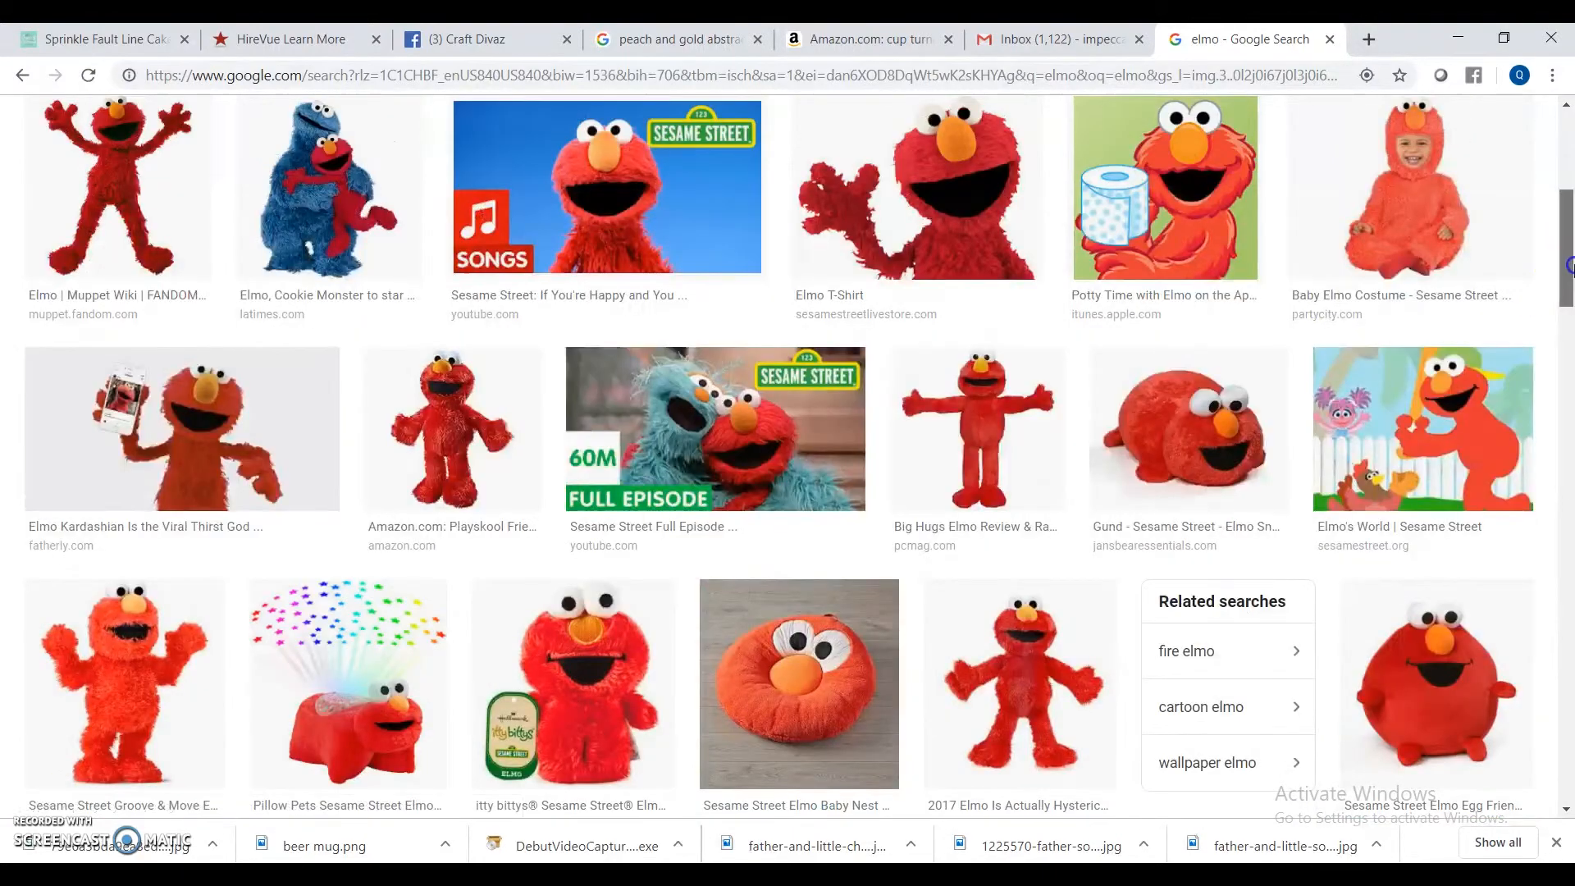
Search Google Images for "cars"
scroll(1534, 296, up, 5)
double_click(201, 138)
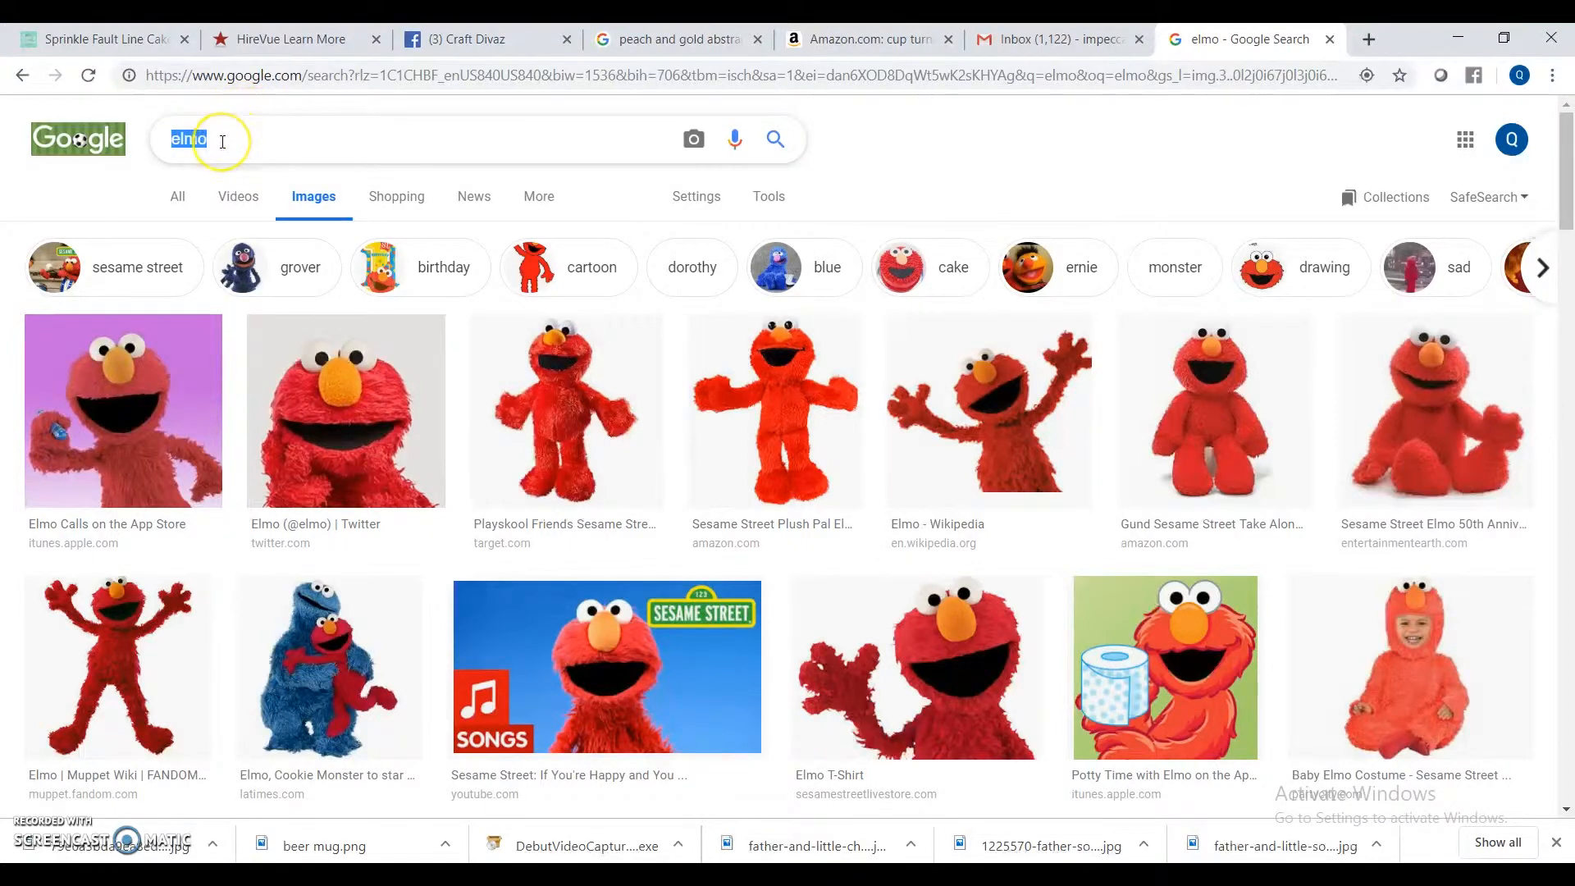
text(cars)
key(Return)
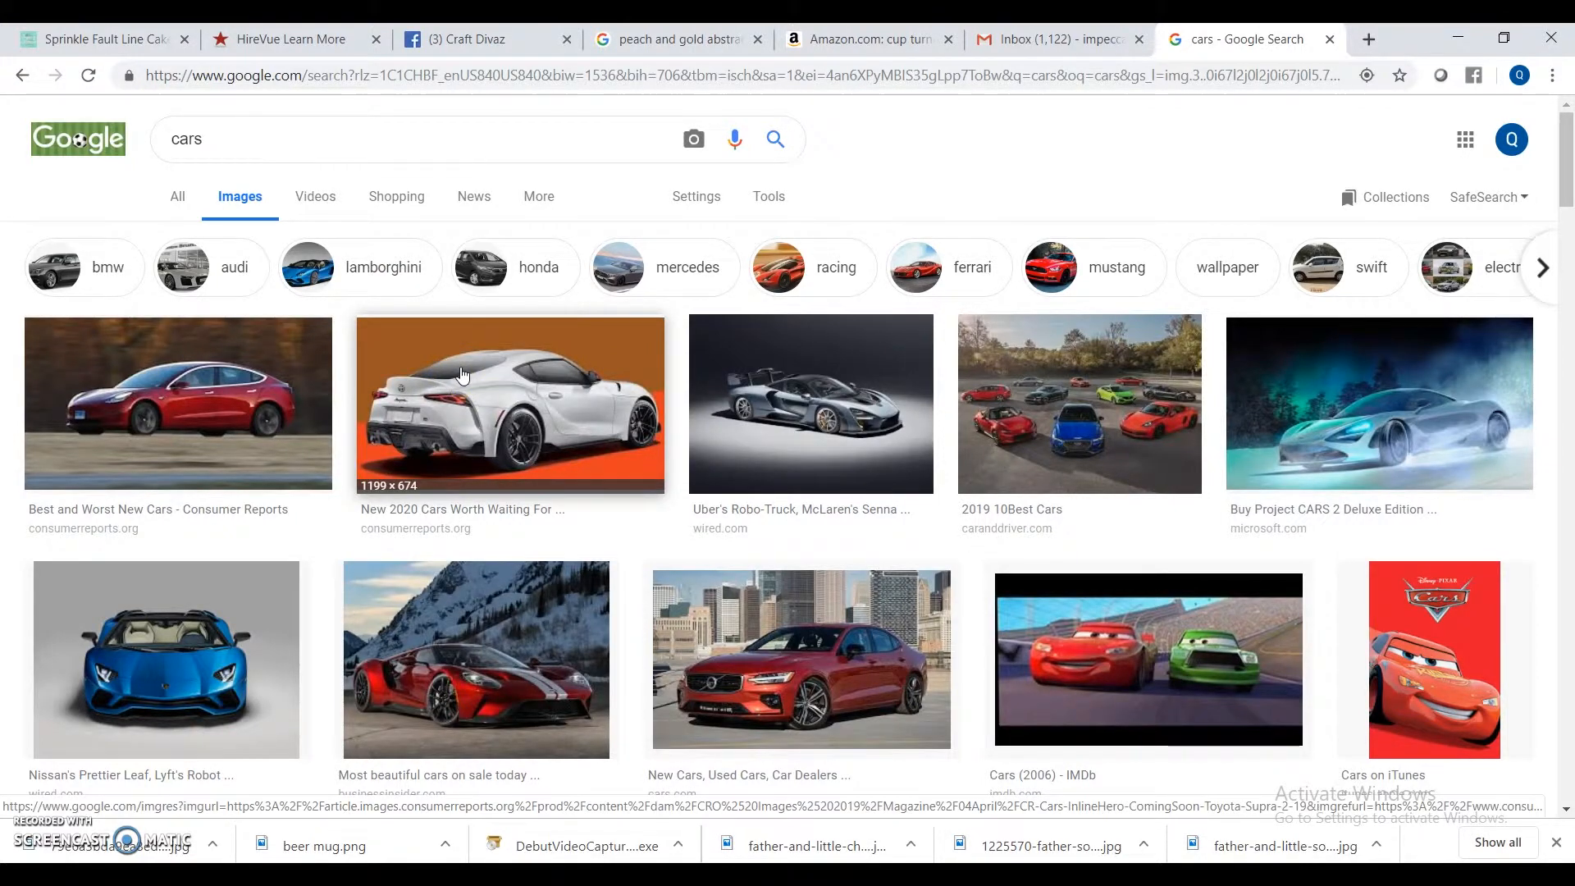
Open the Consumer Reports picture of the red car against trees and copy the image
click(287, 423)
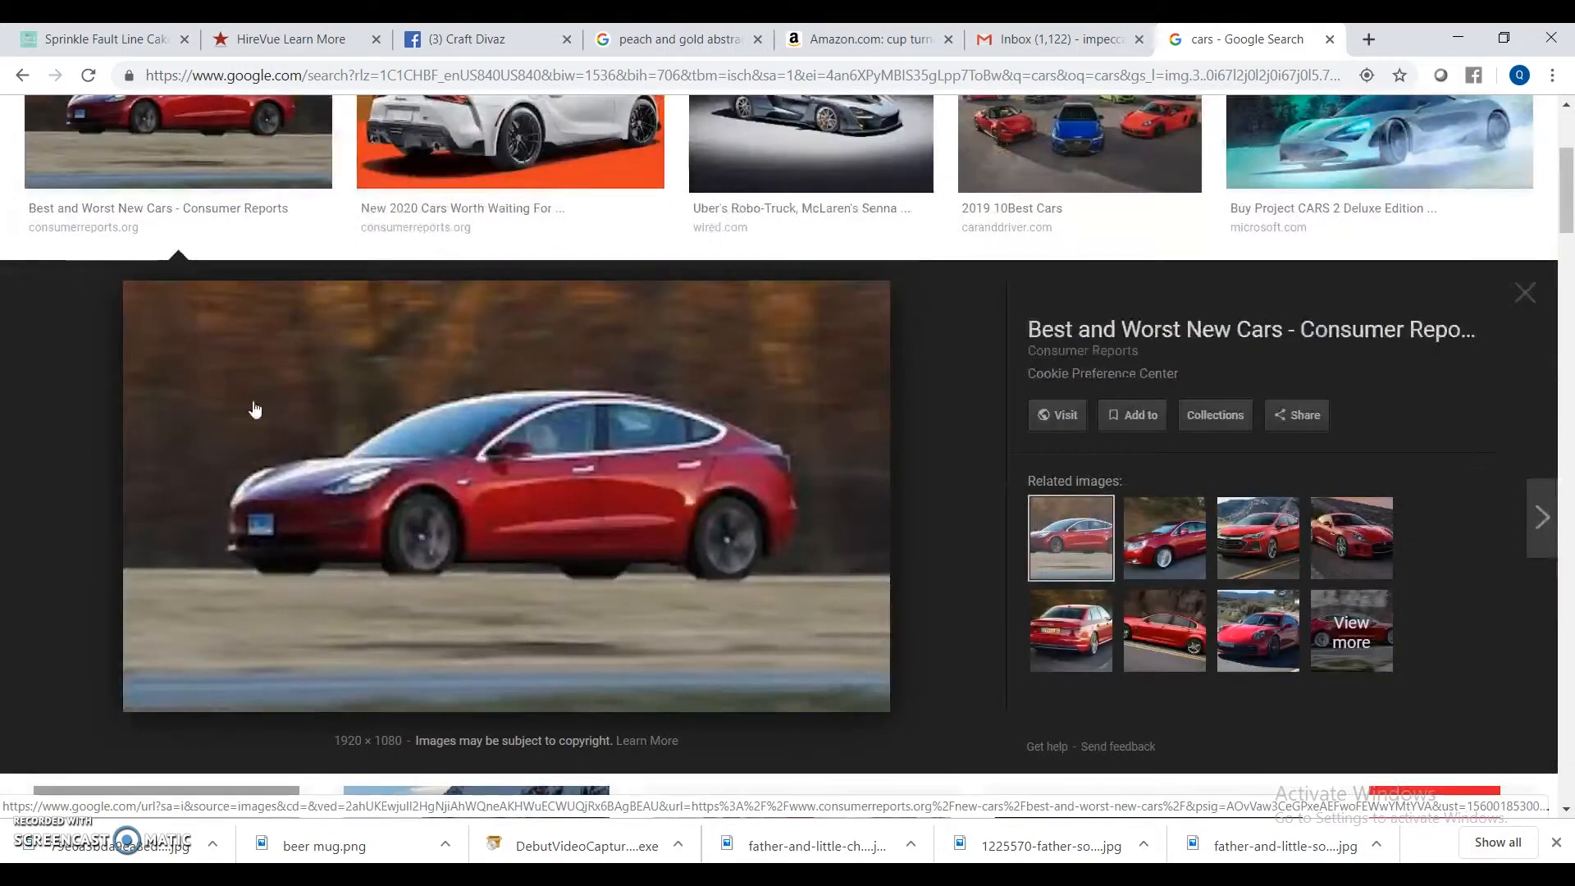
click(581, 450)
click(1141, 39)
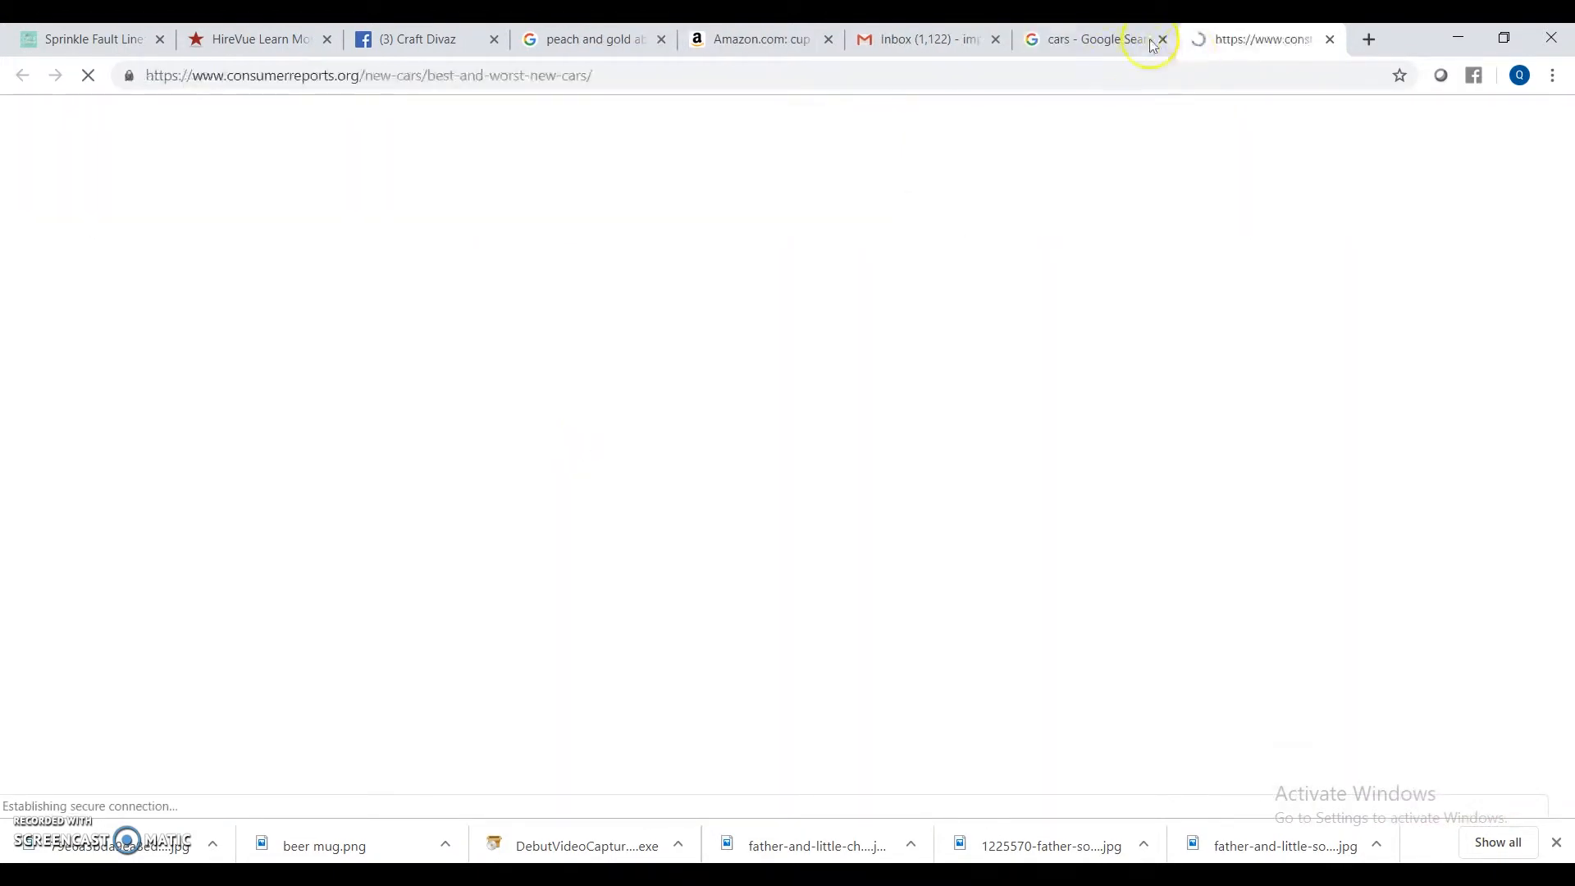
right_click(479, 480)
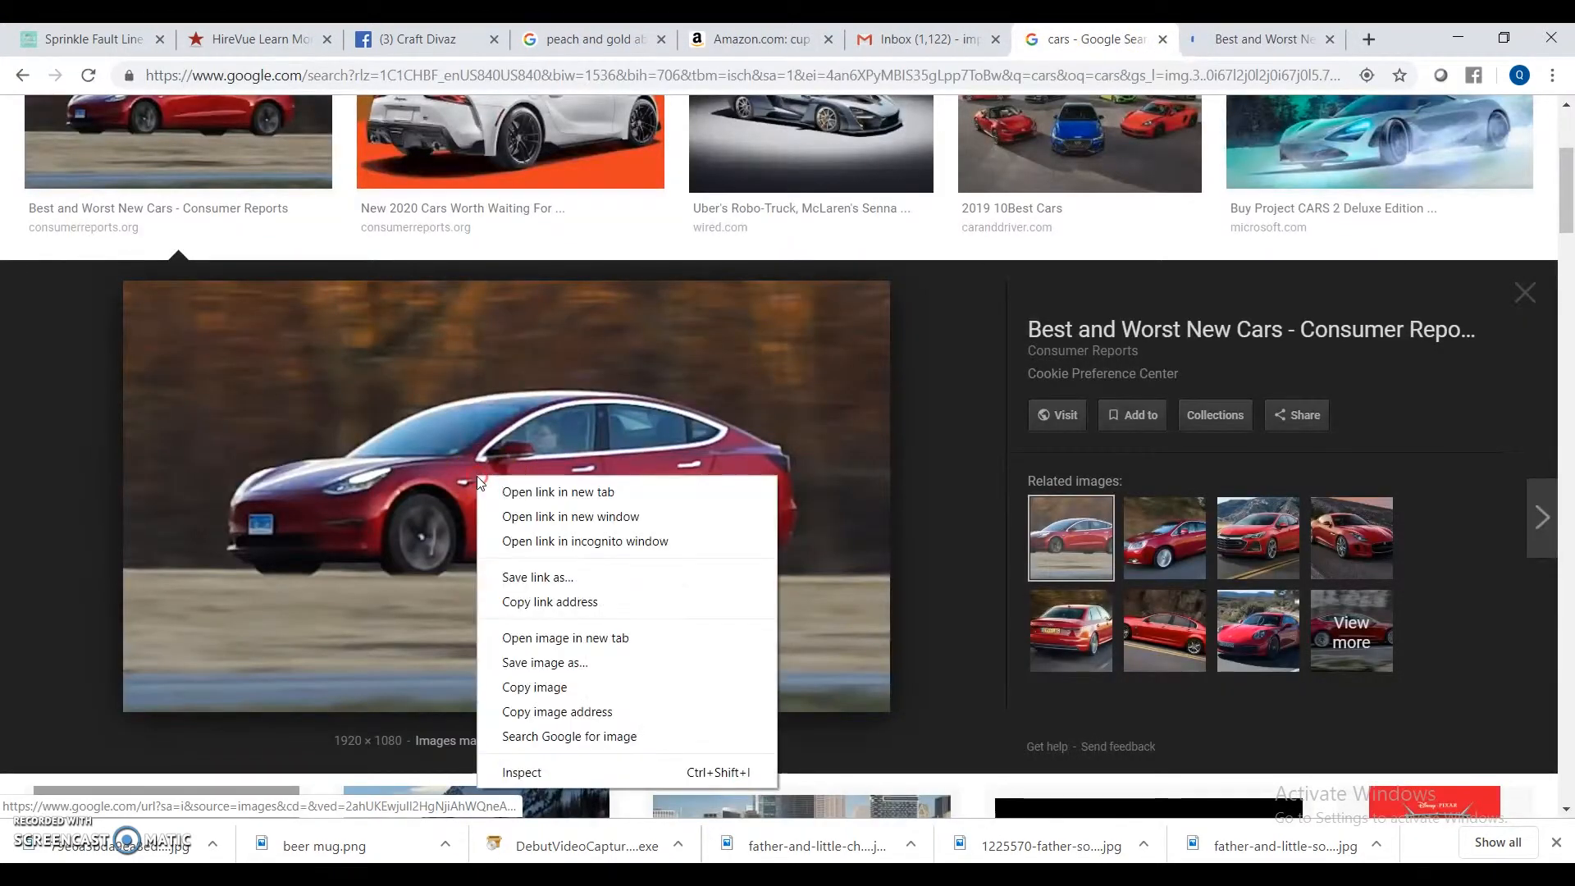
click(577, 687)
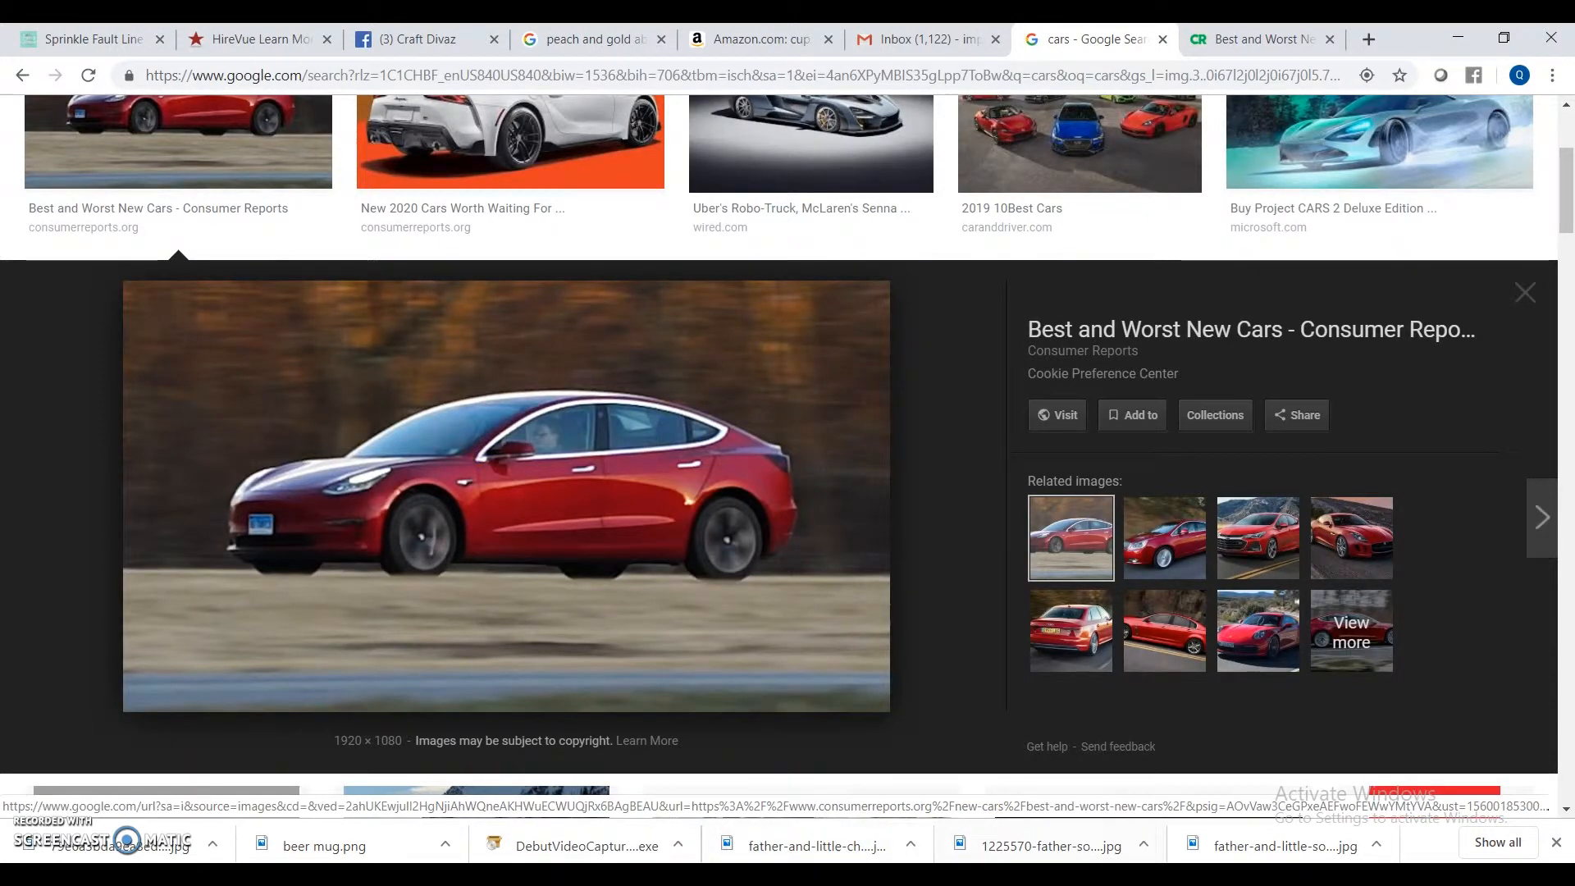
Switch to Silhouette Studio, paste the car picture, scale it to about 9.9 in wide, and position it within the page
key(alt+Tab)
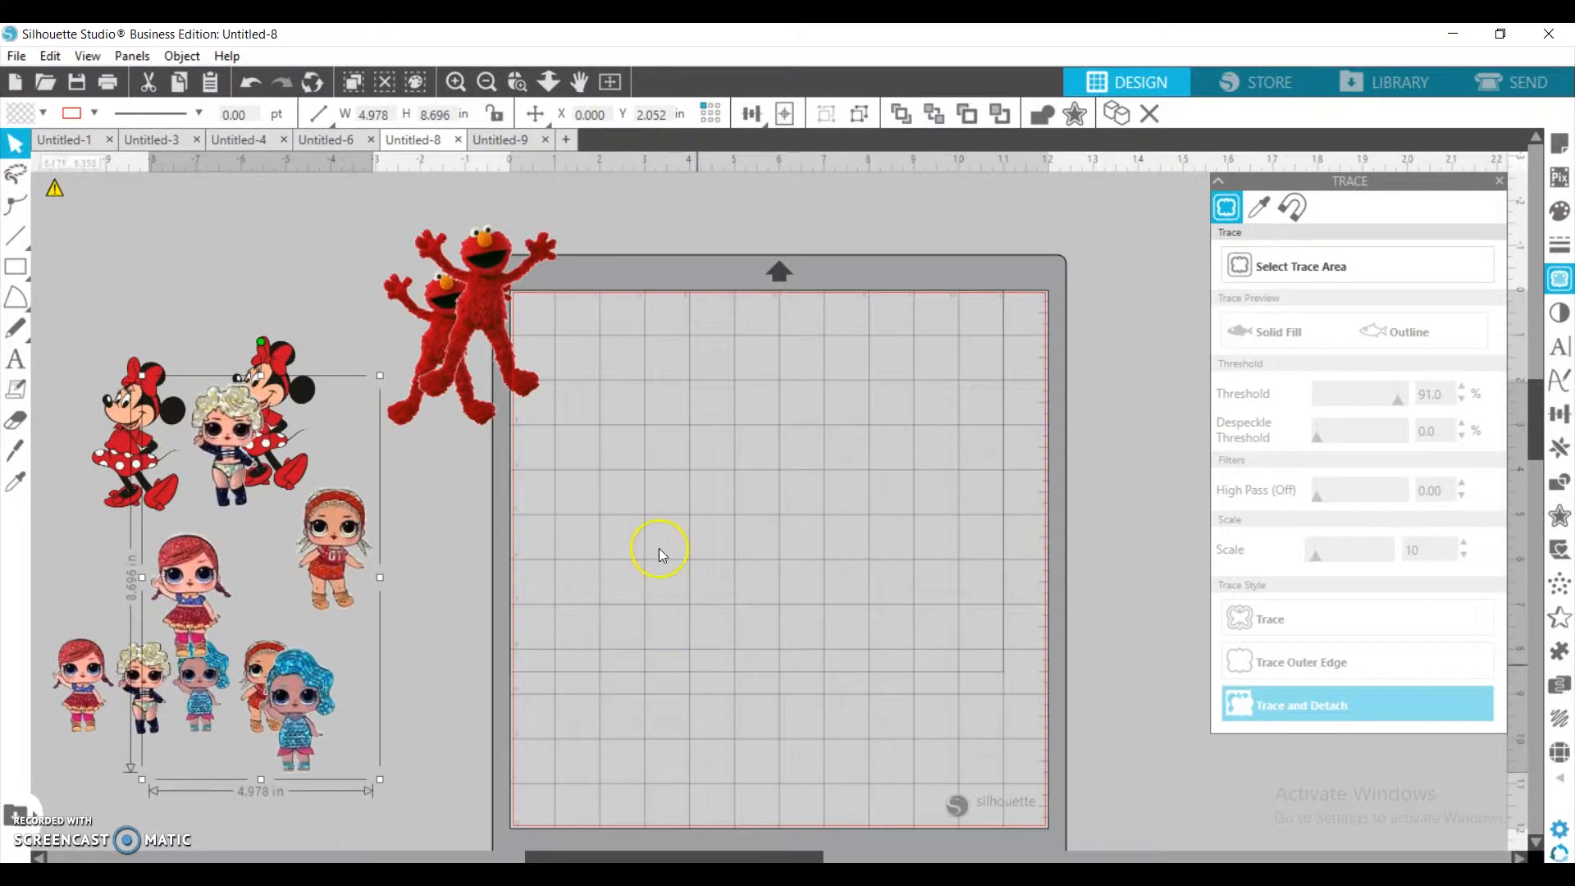
right_click(661, 489)
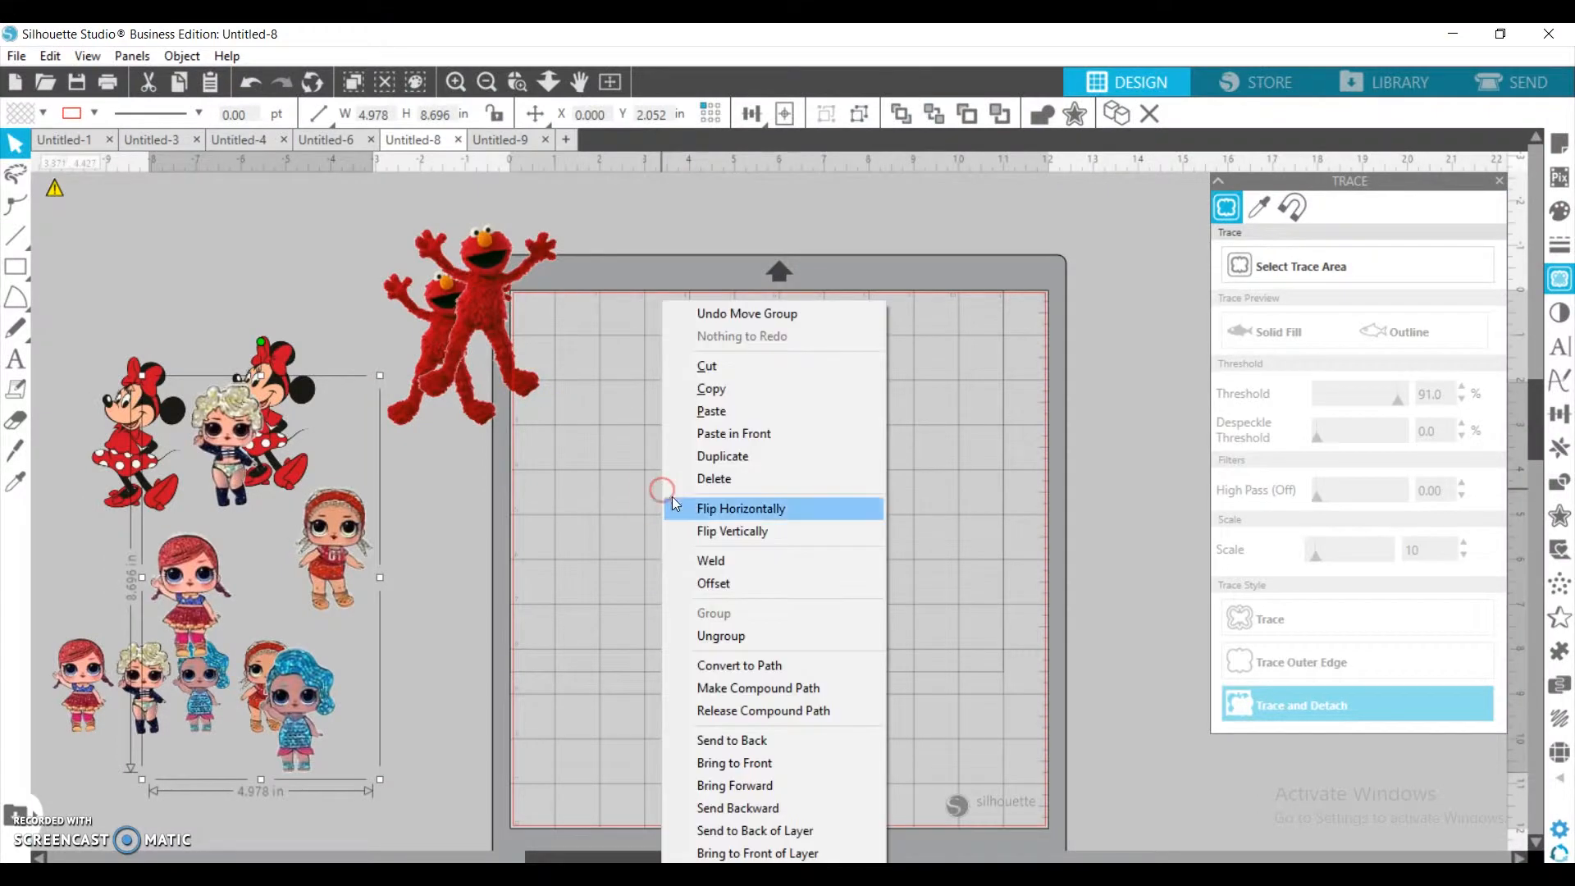
click(747, 413)
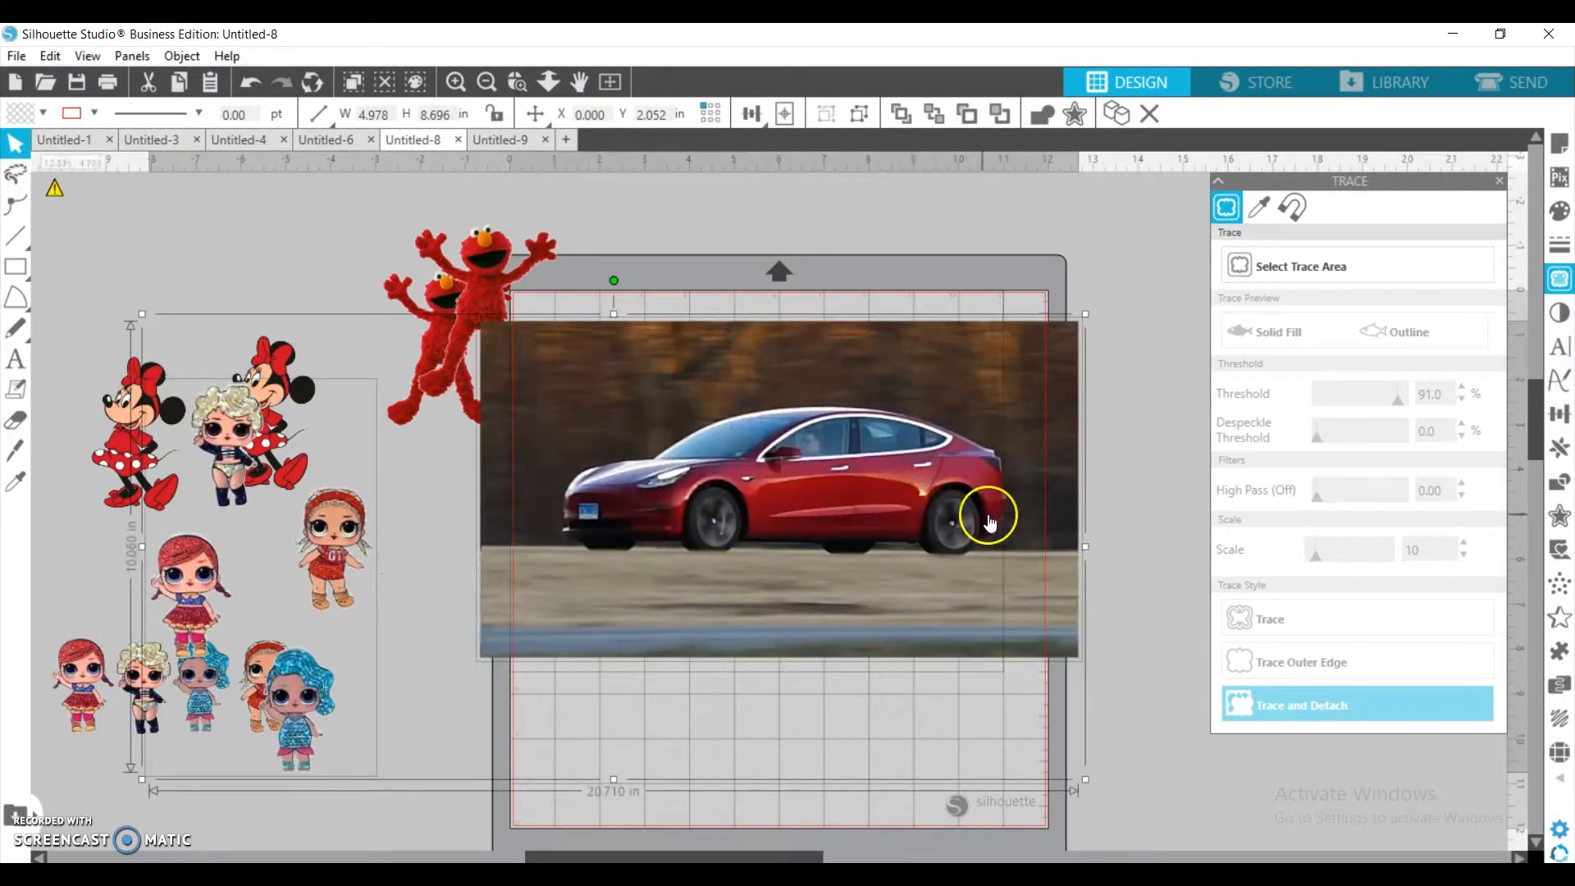
click(1127, 482)
click(885, 507)
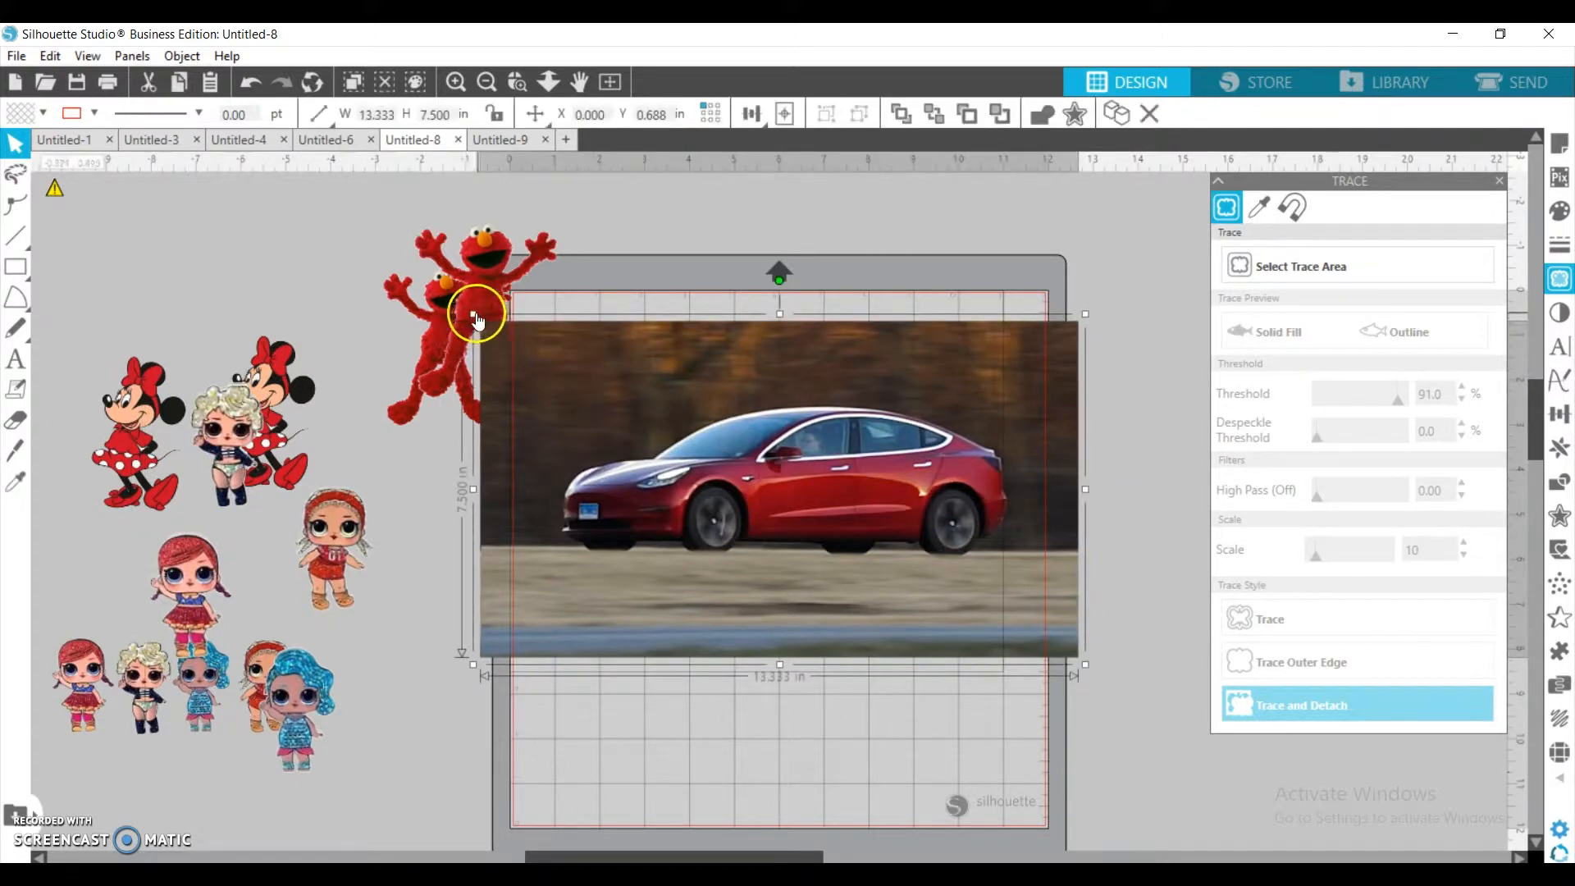
drag(480, 320, 628, 405)
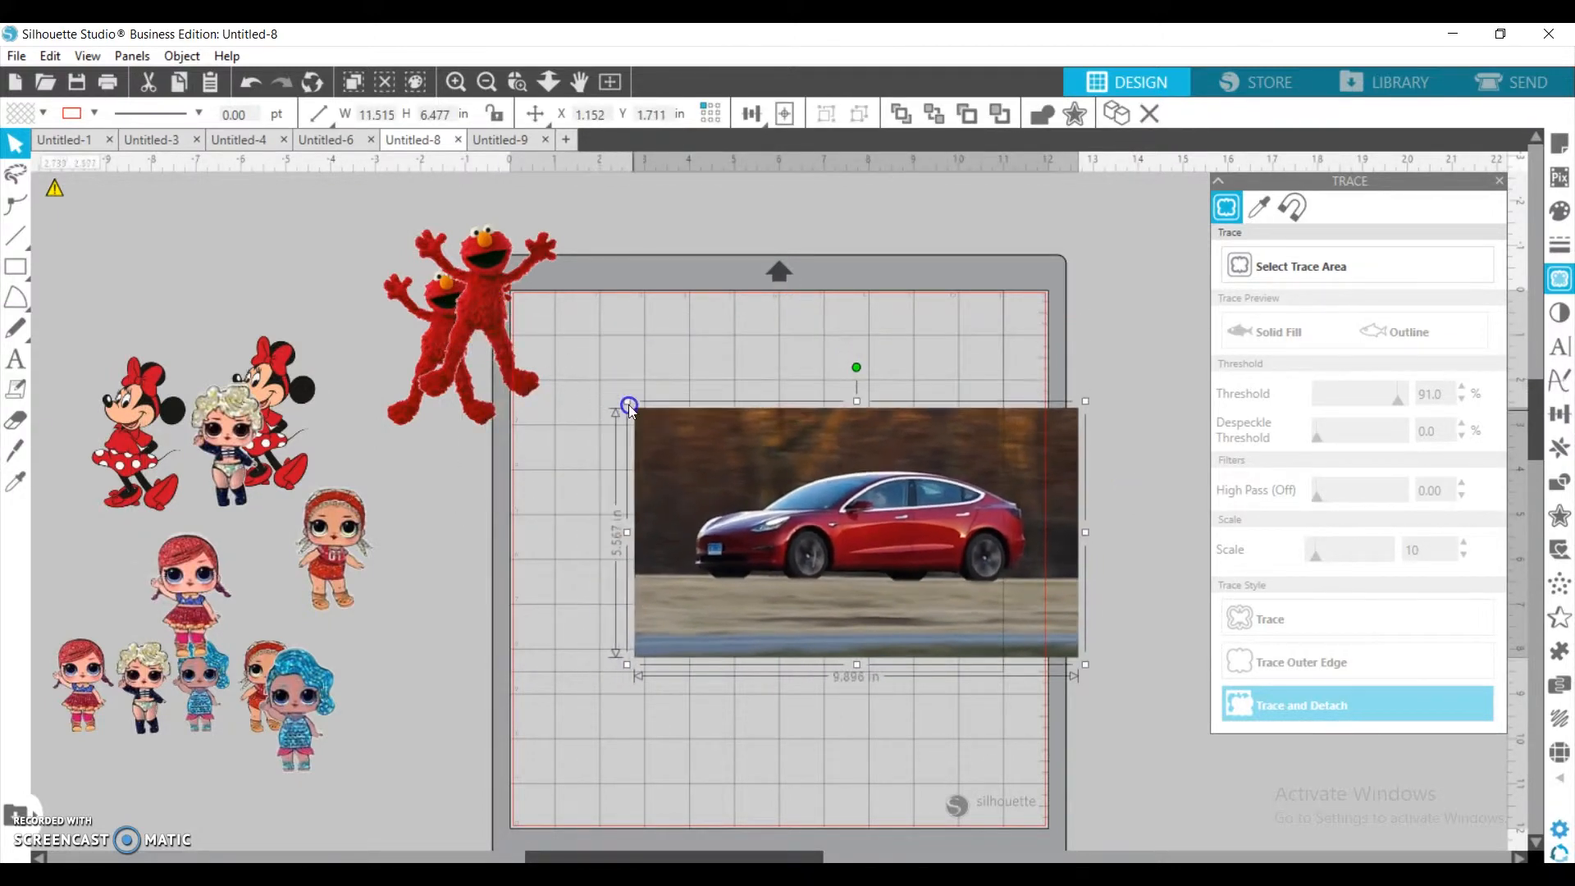
drag(822, 490, 781, 535)
click(1164, 326)
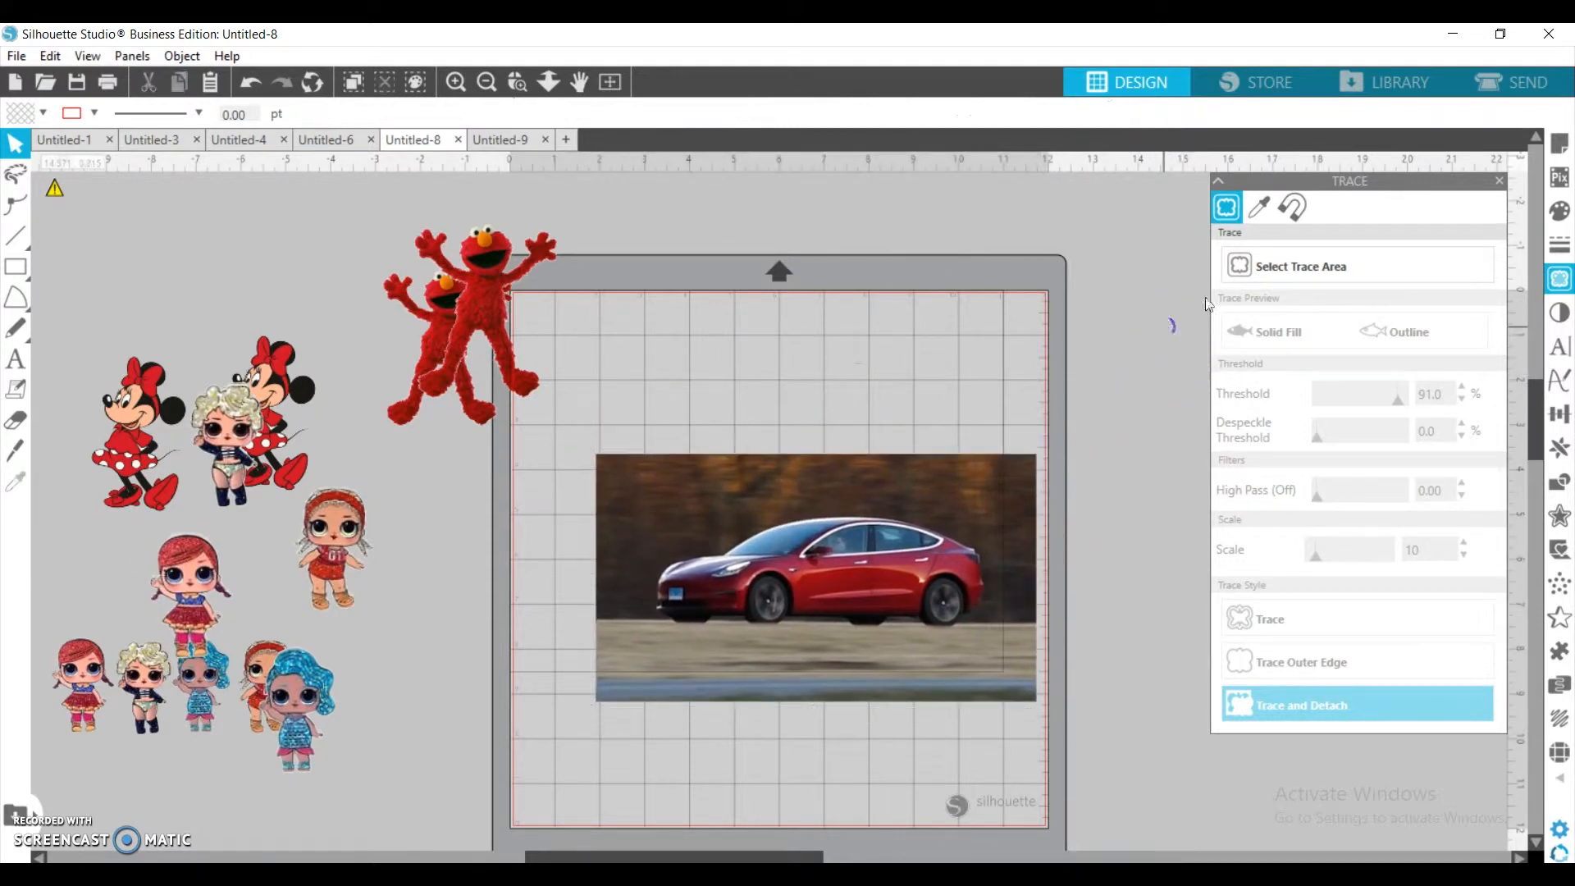
Define a trace area of about 9.3 by 5.12 in over the car picture, extending down to its lower edge
click(1288, 266)
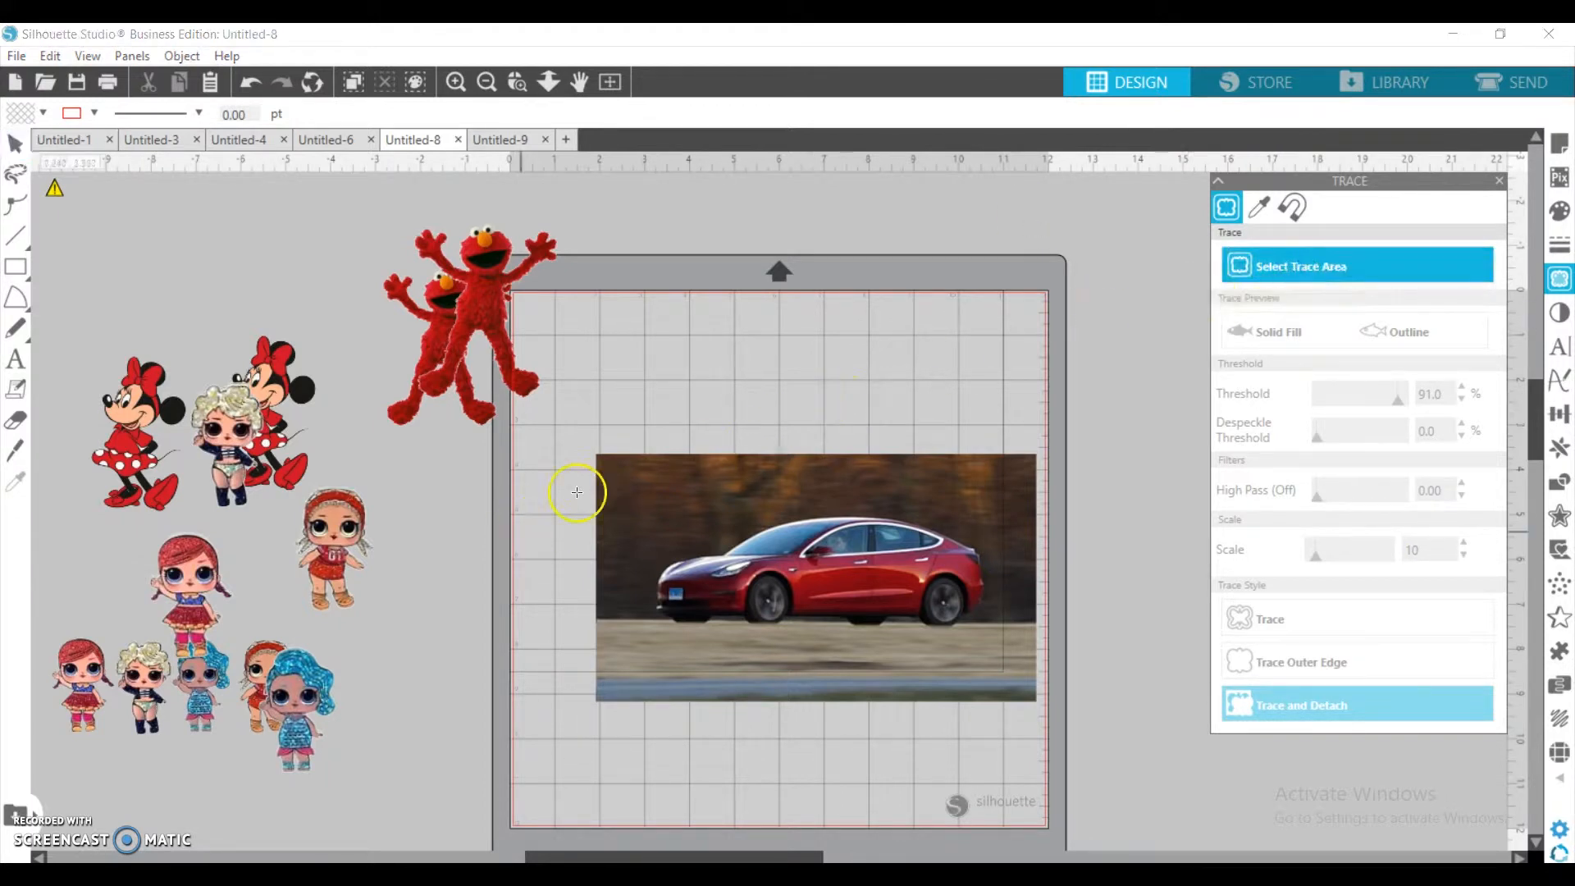
drag(608, 463, 1026, 663)
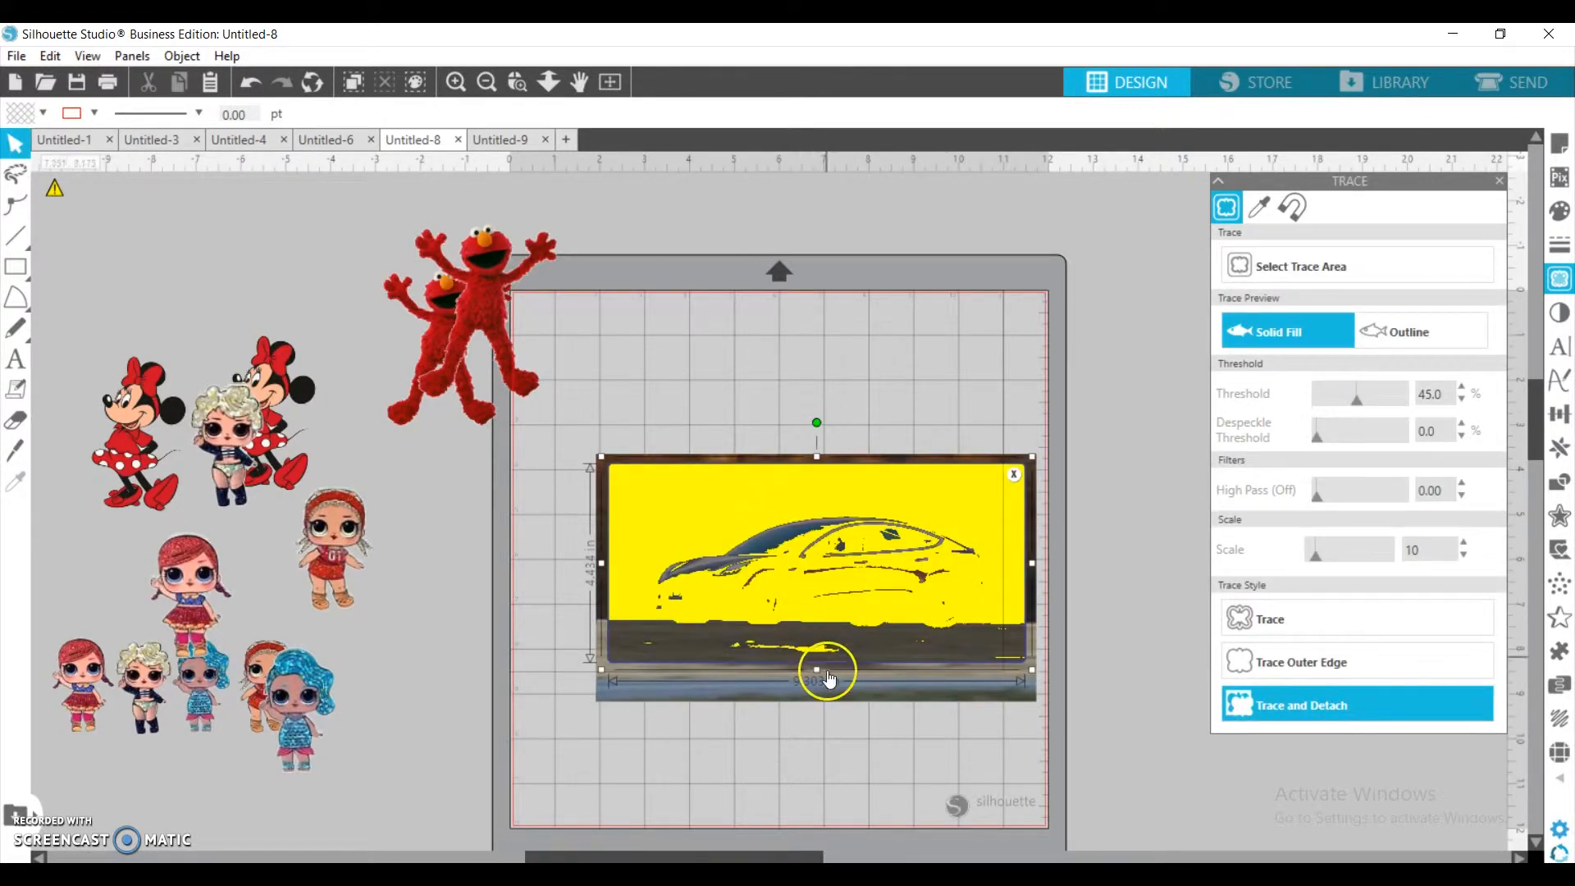
drag(819, 681, 817, 701)
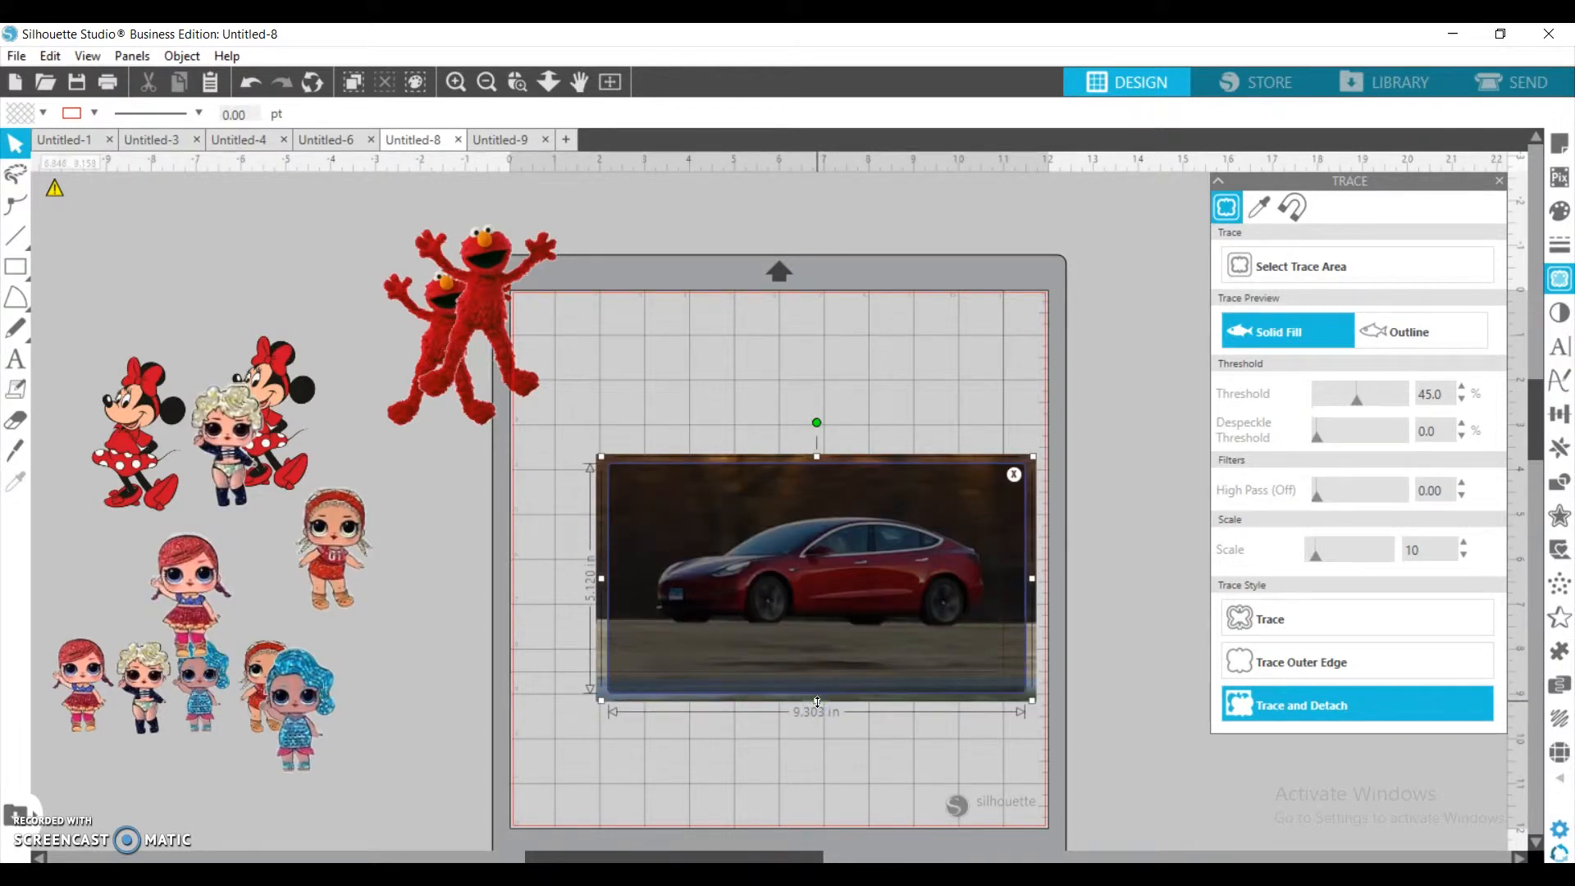
click(1148, 502)
Try several trace threshold values between 1 and 78% on the car picture, ending at 17%
click(1462, 389)
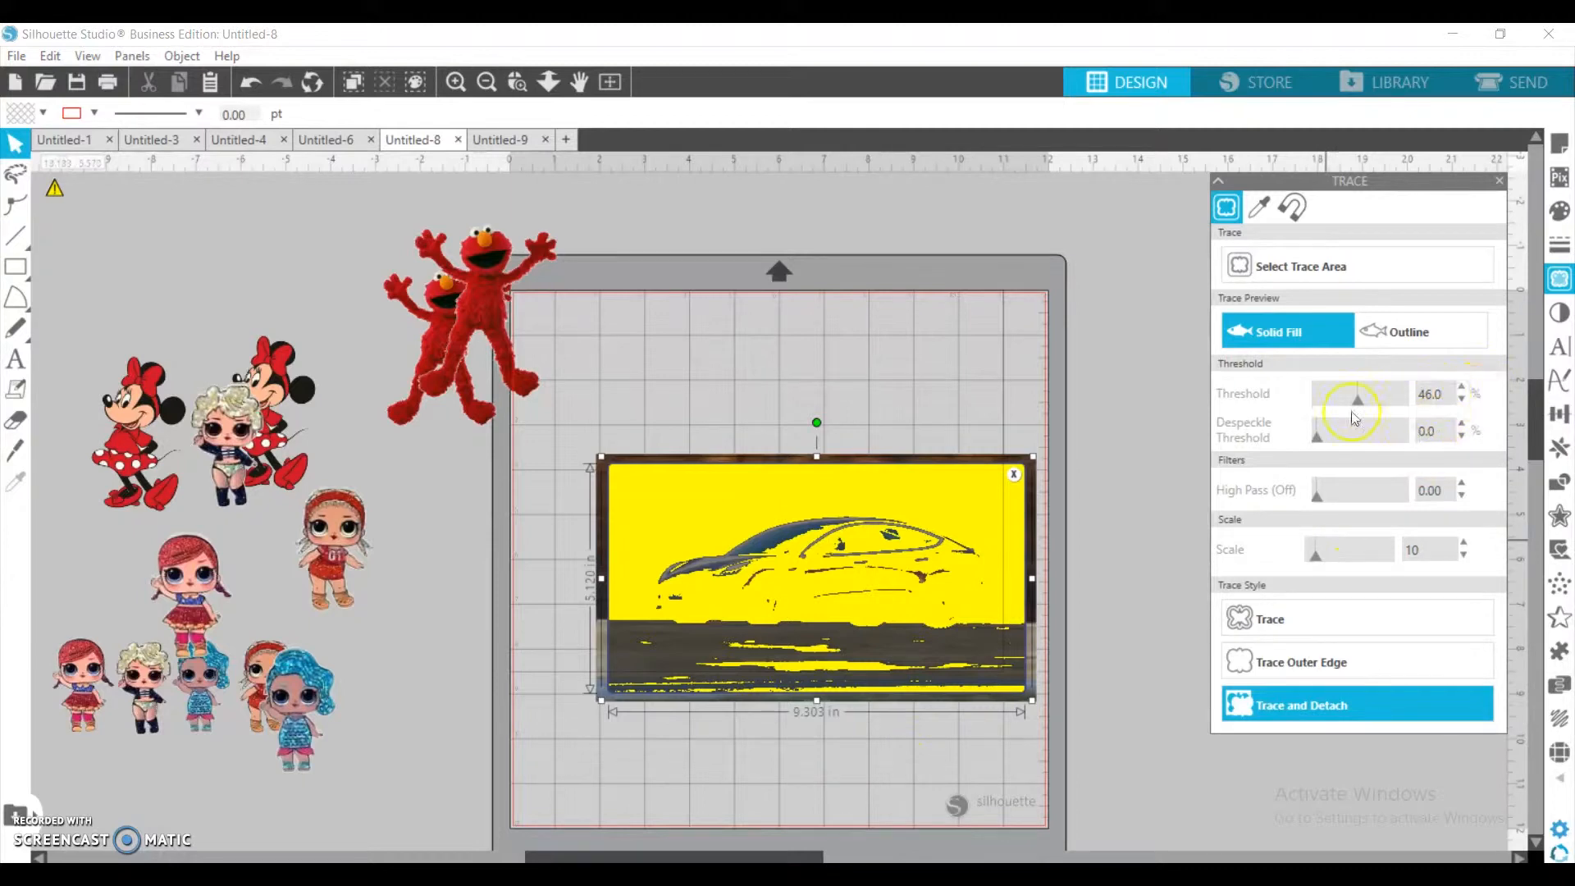
drag(1353, 416, 1311, 407)
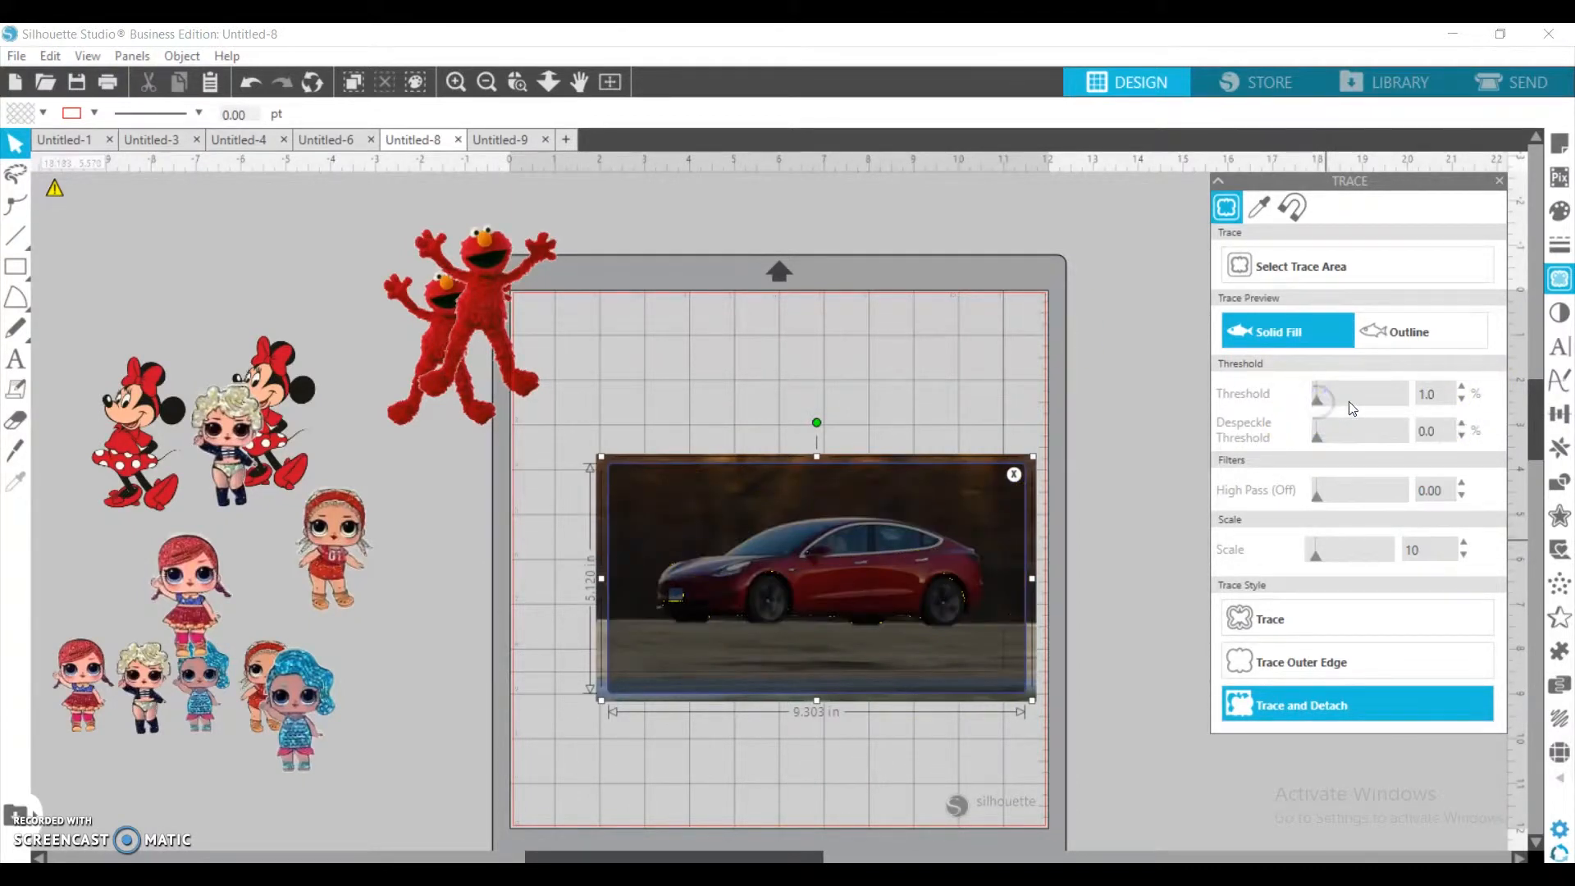
click(1331, 402)
click(1345, 402)
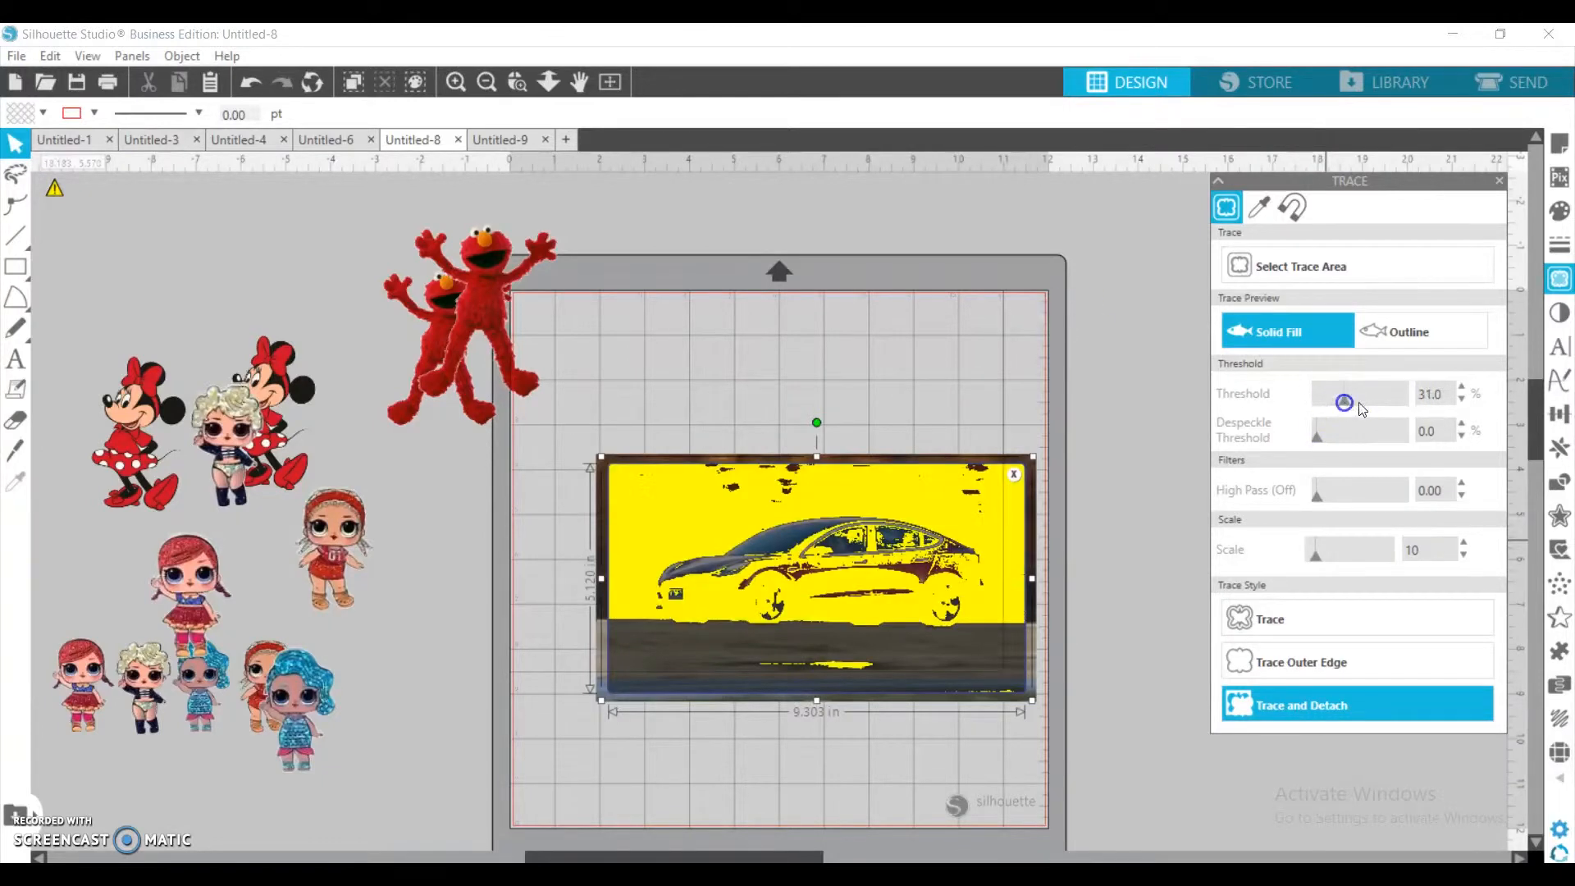
click(1367, 403)
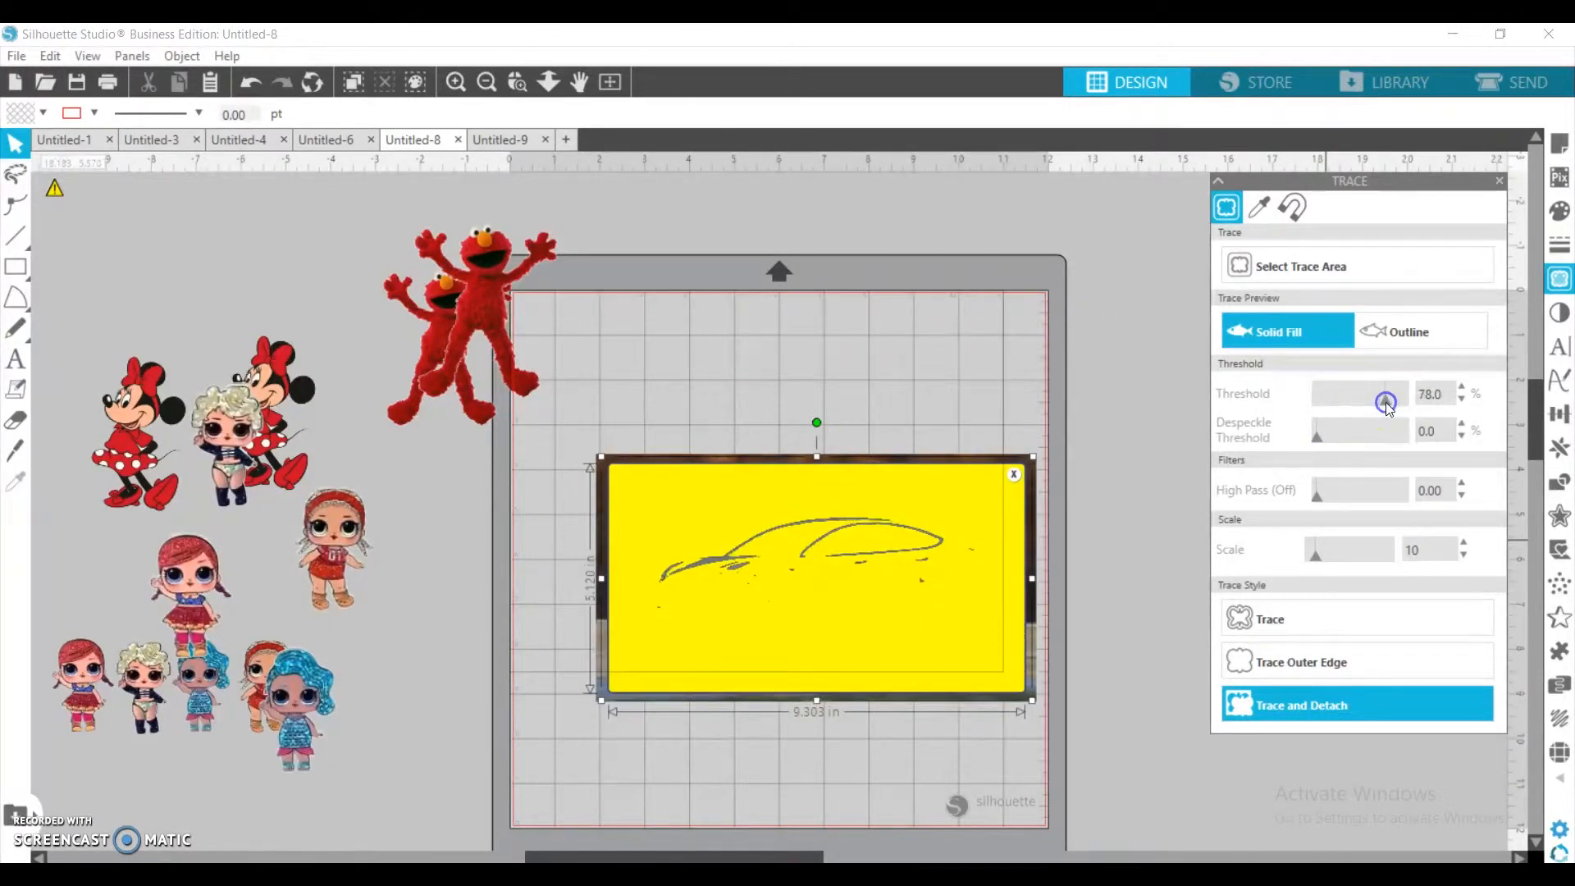
click(1385, 402)
click(1351, 402)
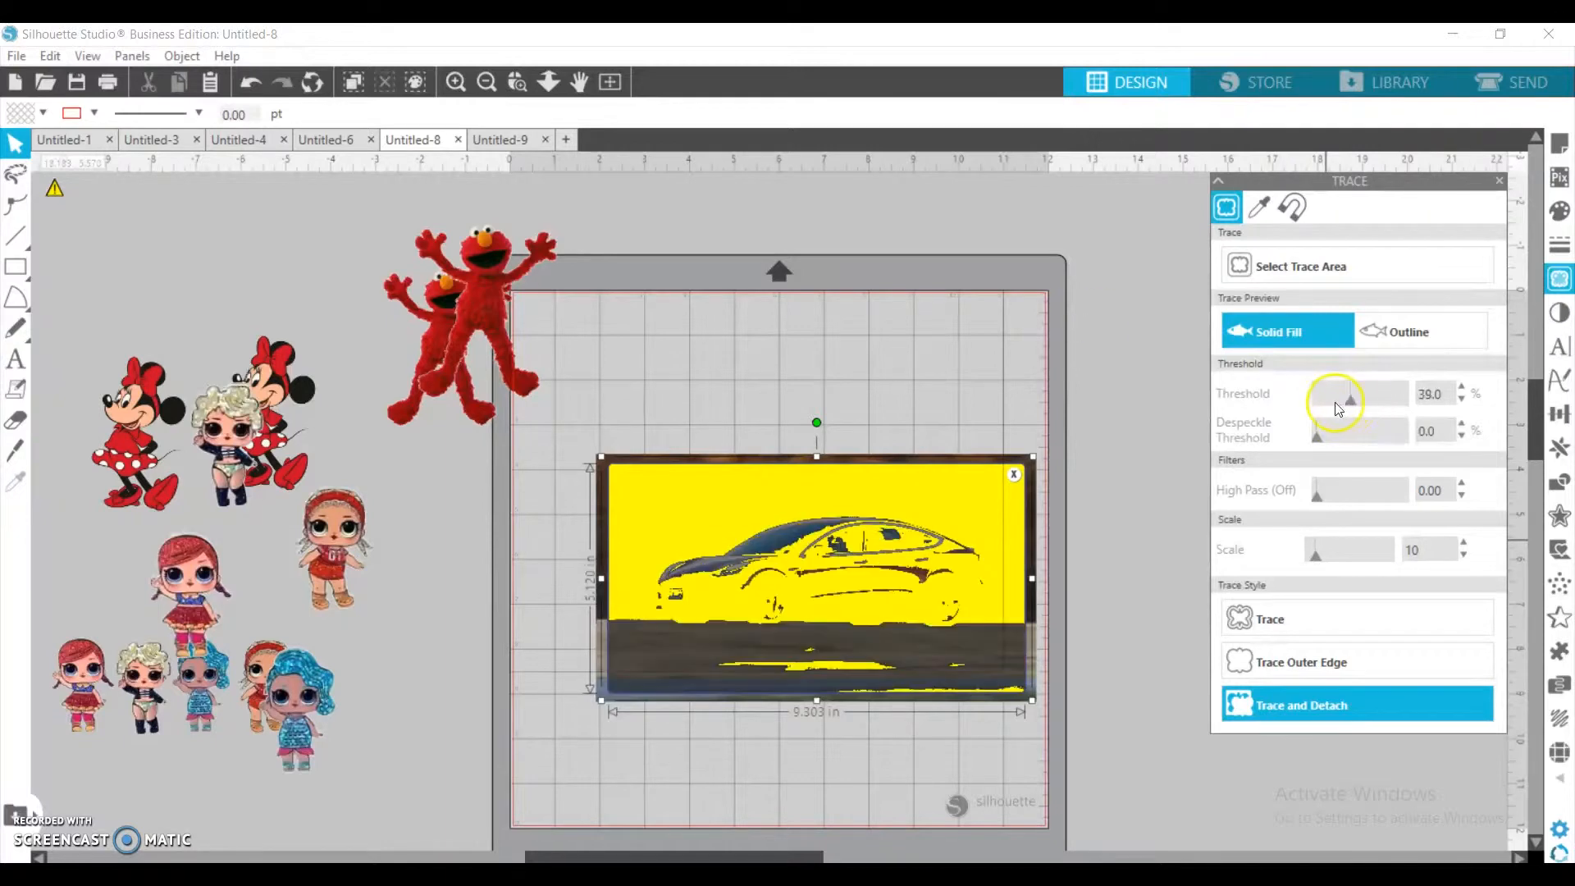
click(1332, 404)
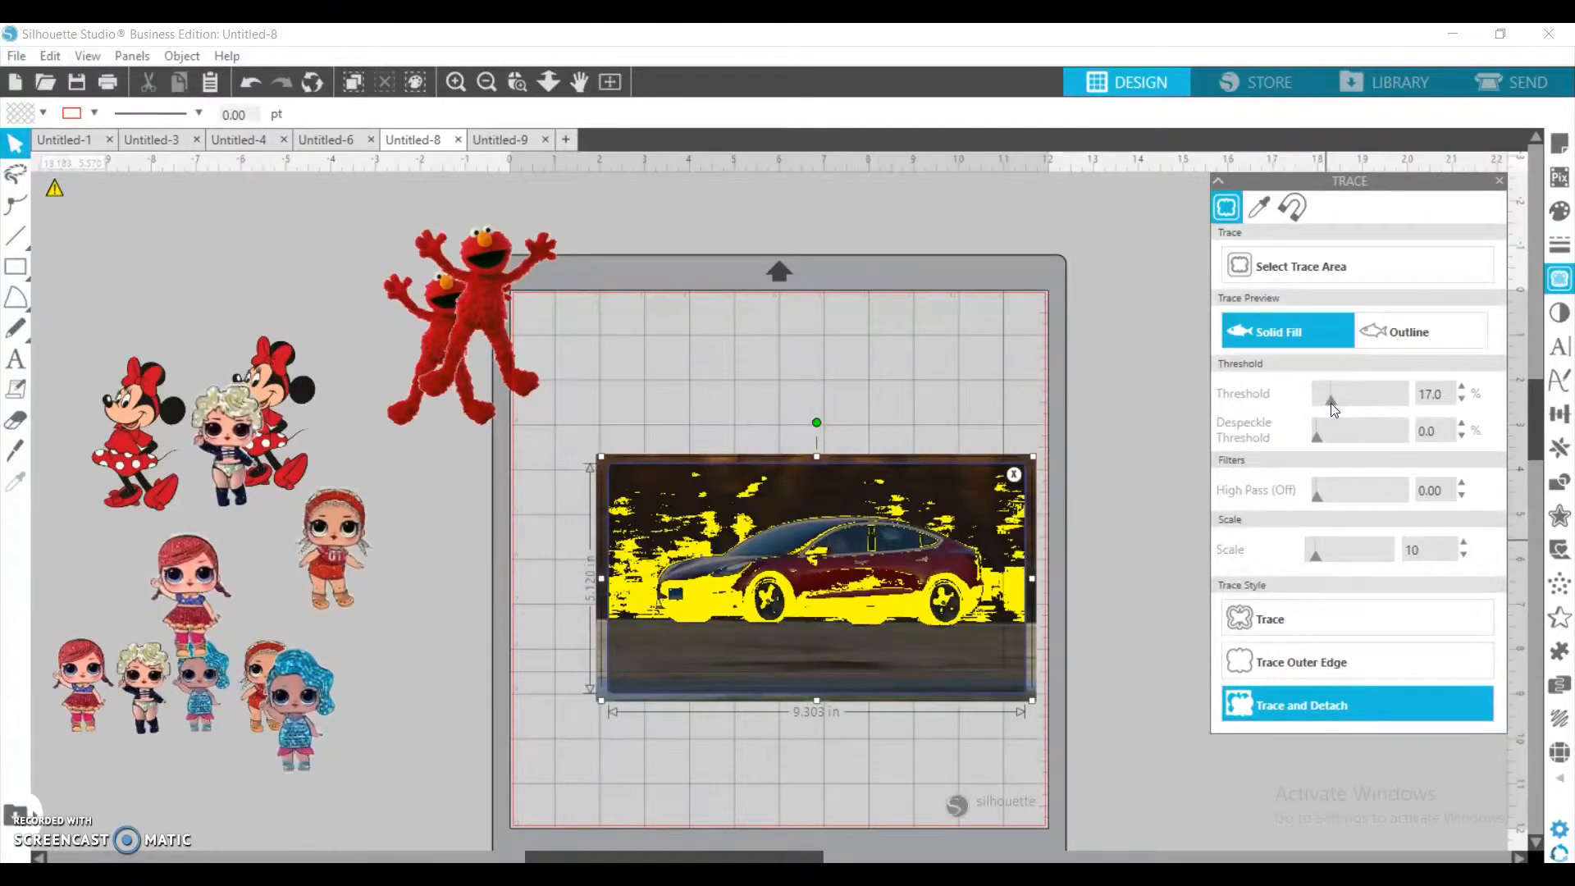
Raise the car picture's trace threshold gradually to 22%
click(1462, 387)
click(1462, 387)
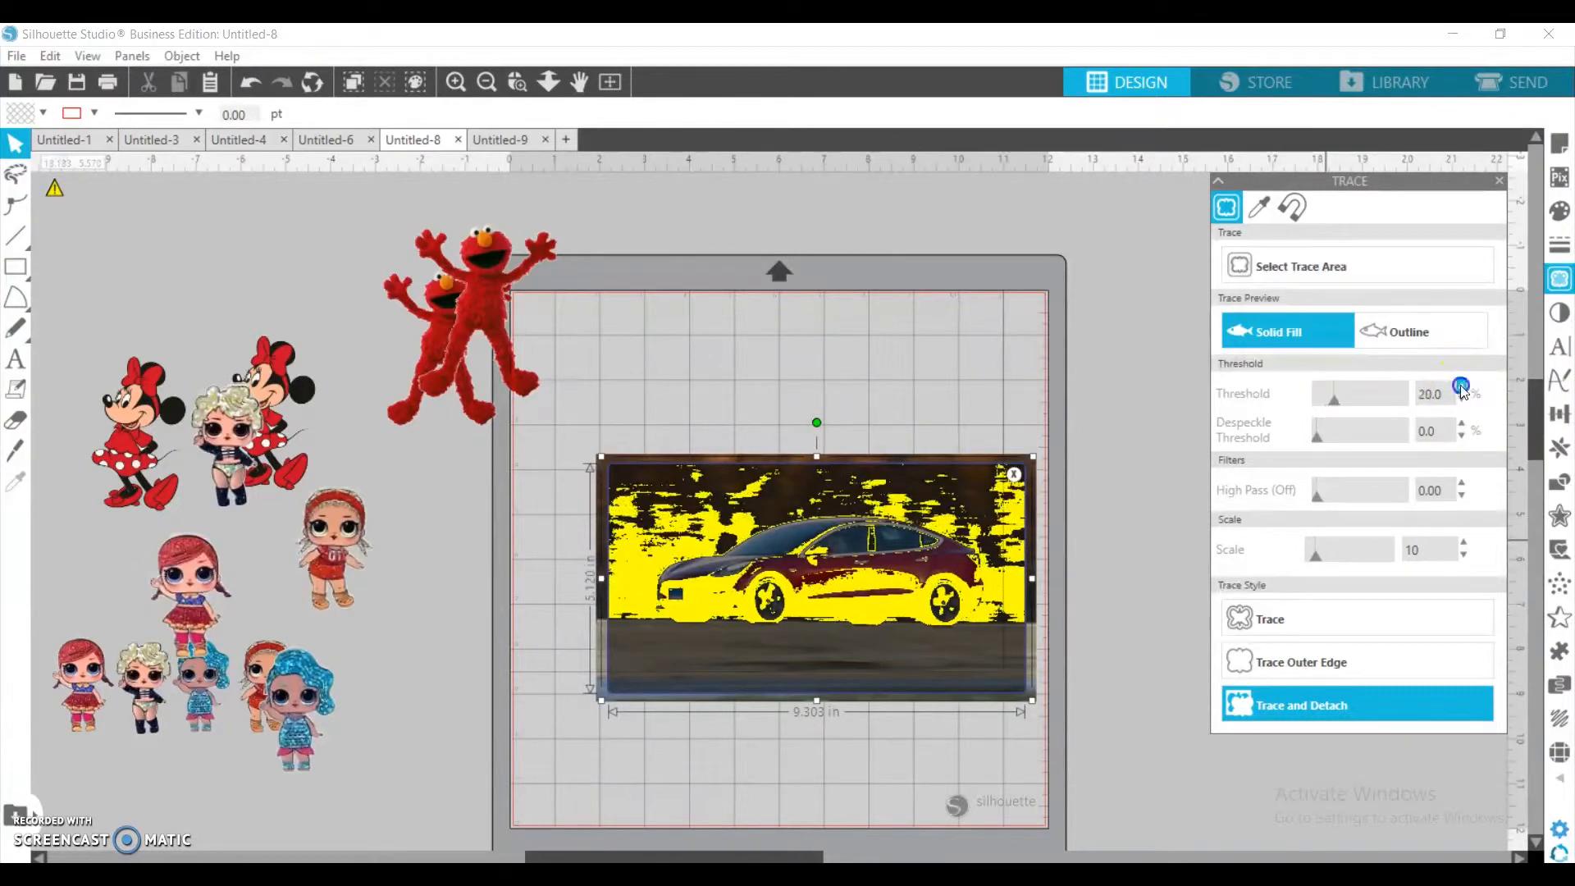
click(1461, 388)
click(1462, 387)
click(1462, 388)
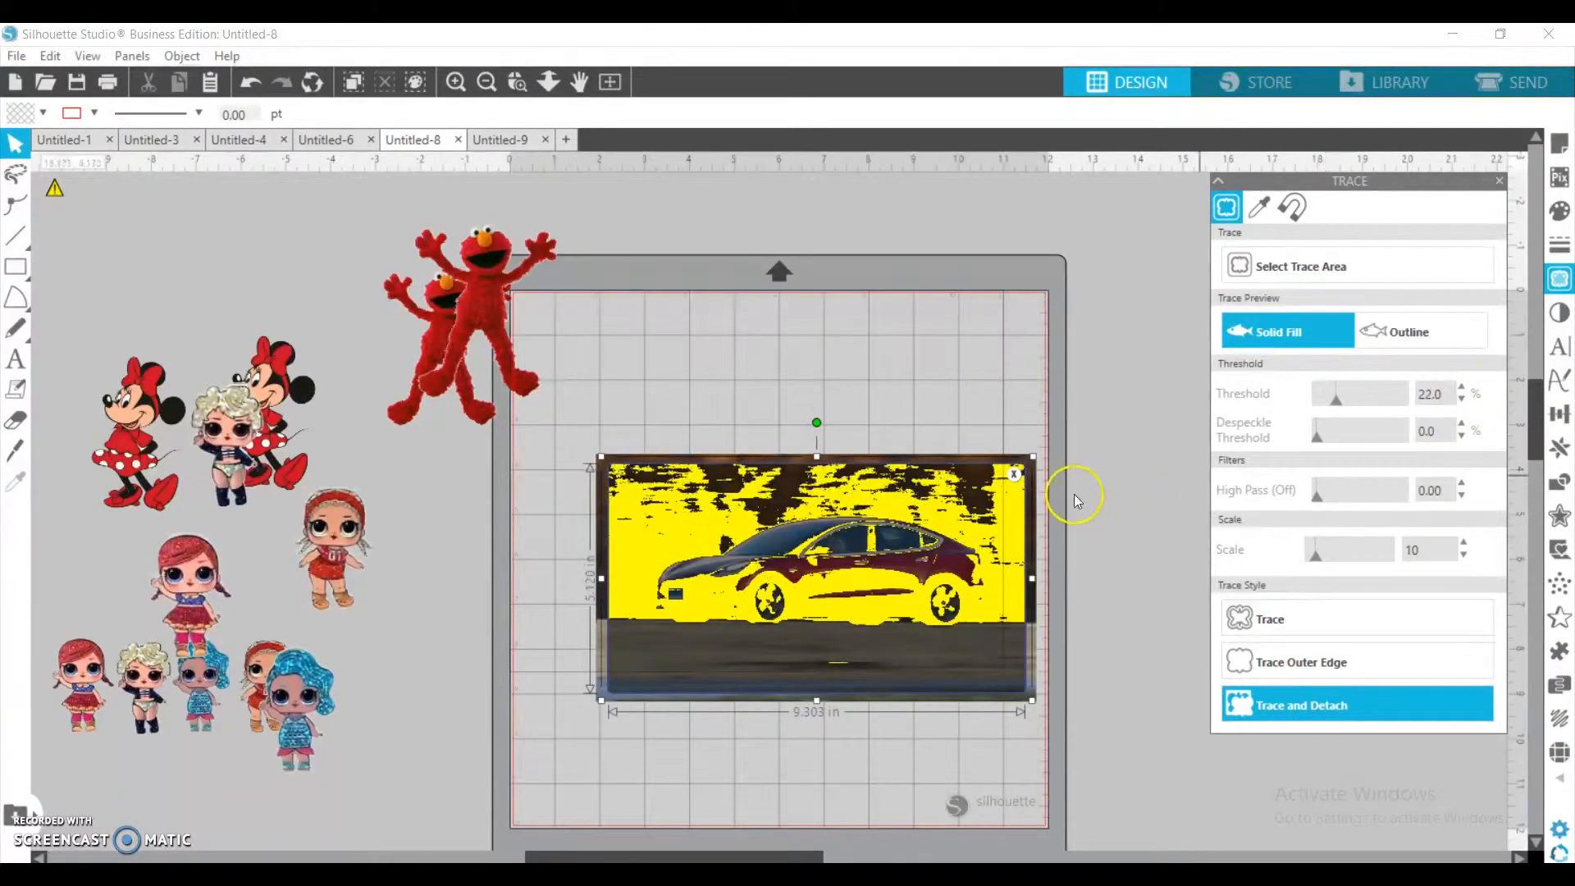
Cancel the trace area and delete the car picture from the page
click(1014, 474)
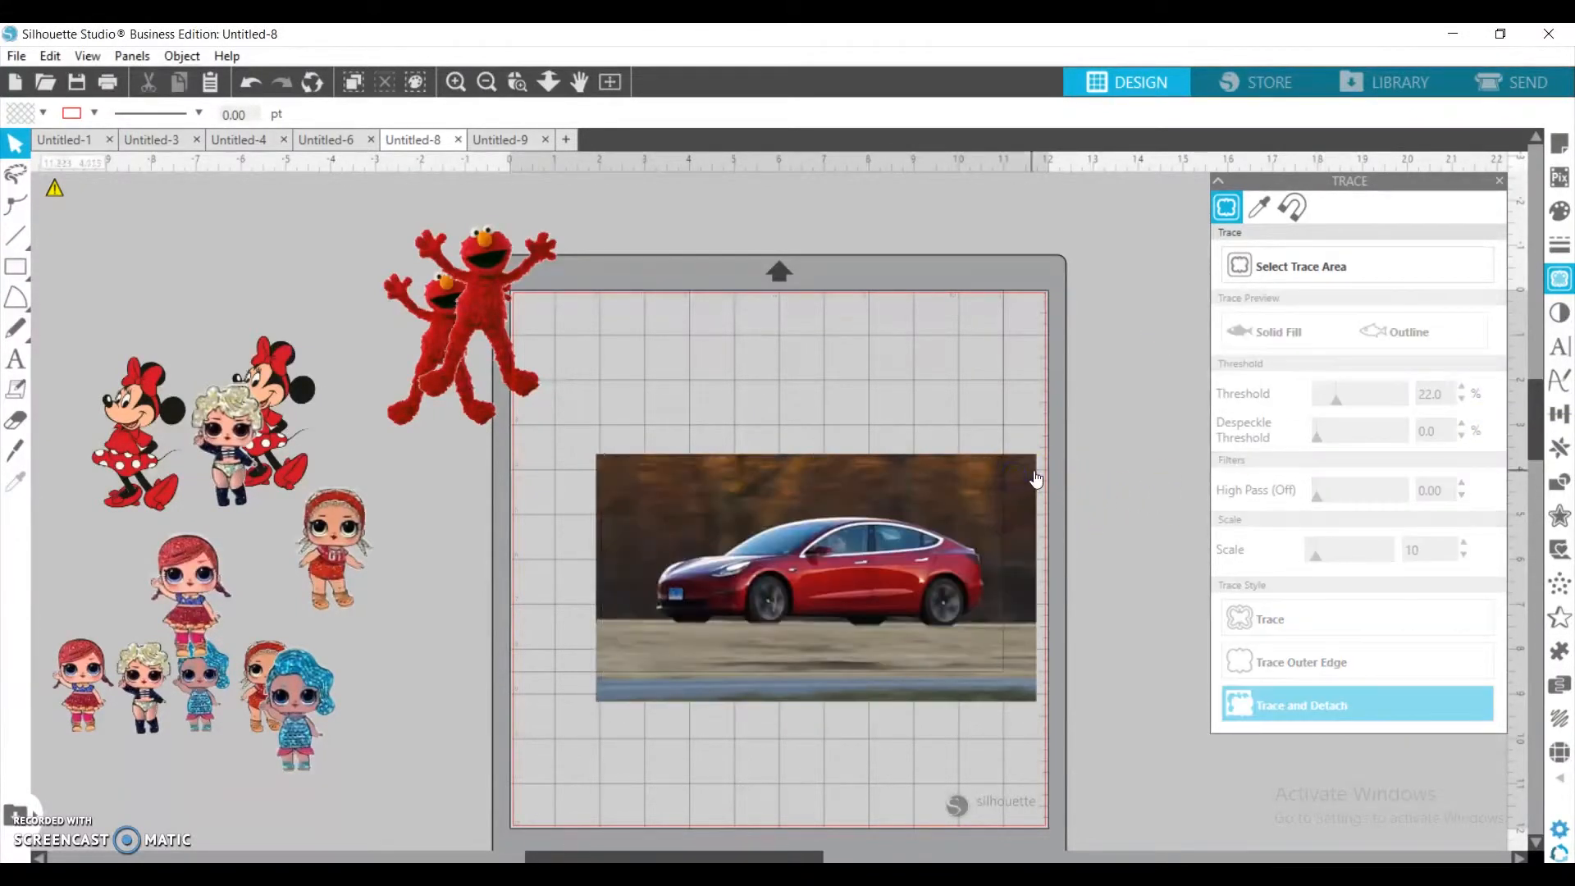
click(990, 490)
key(Delete)
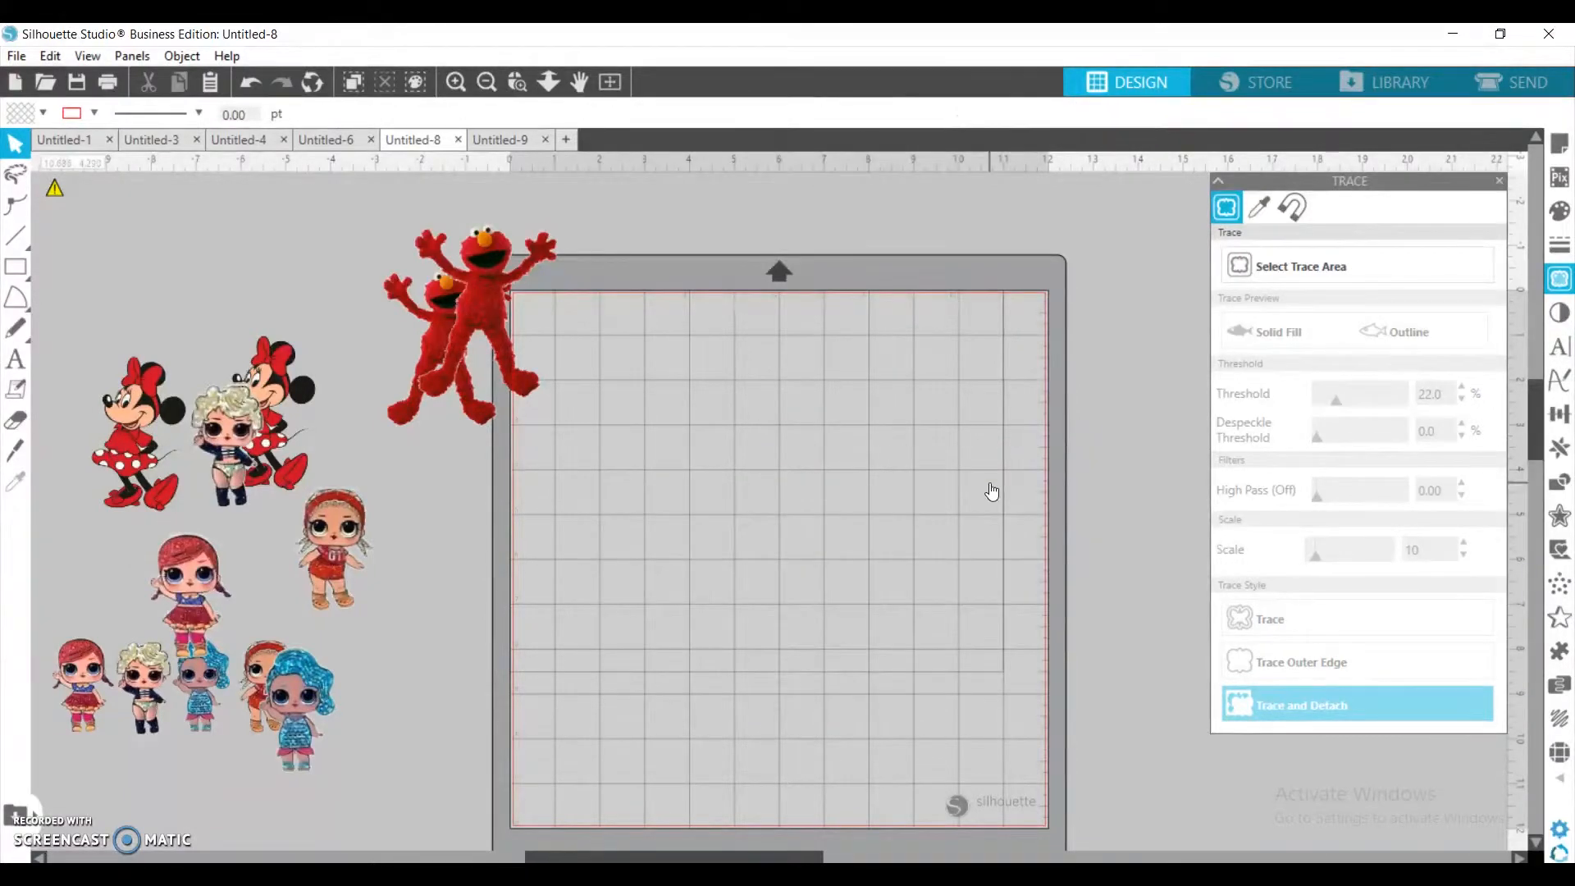
Switch to the browser, open the related VWVortex picture of the red car against a rock wall, and copy the image
click(1257, 722)
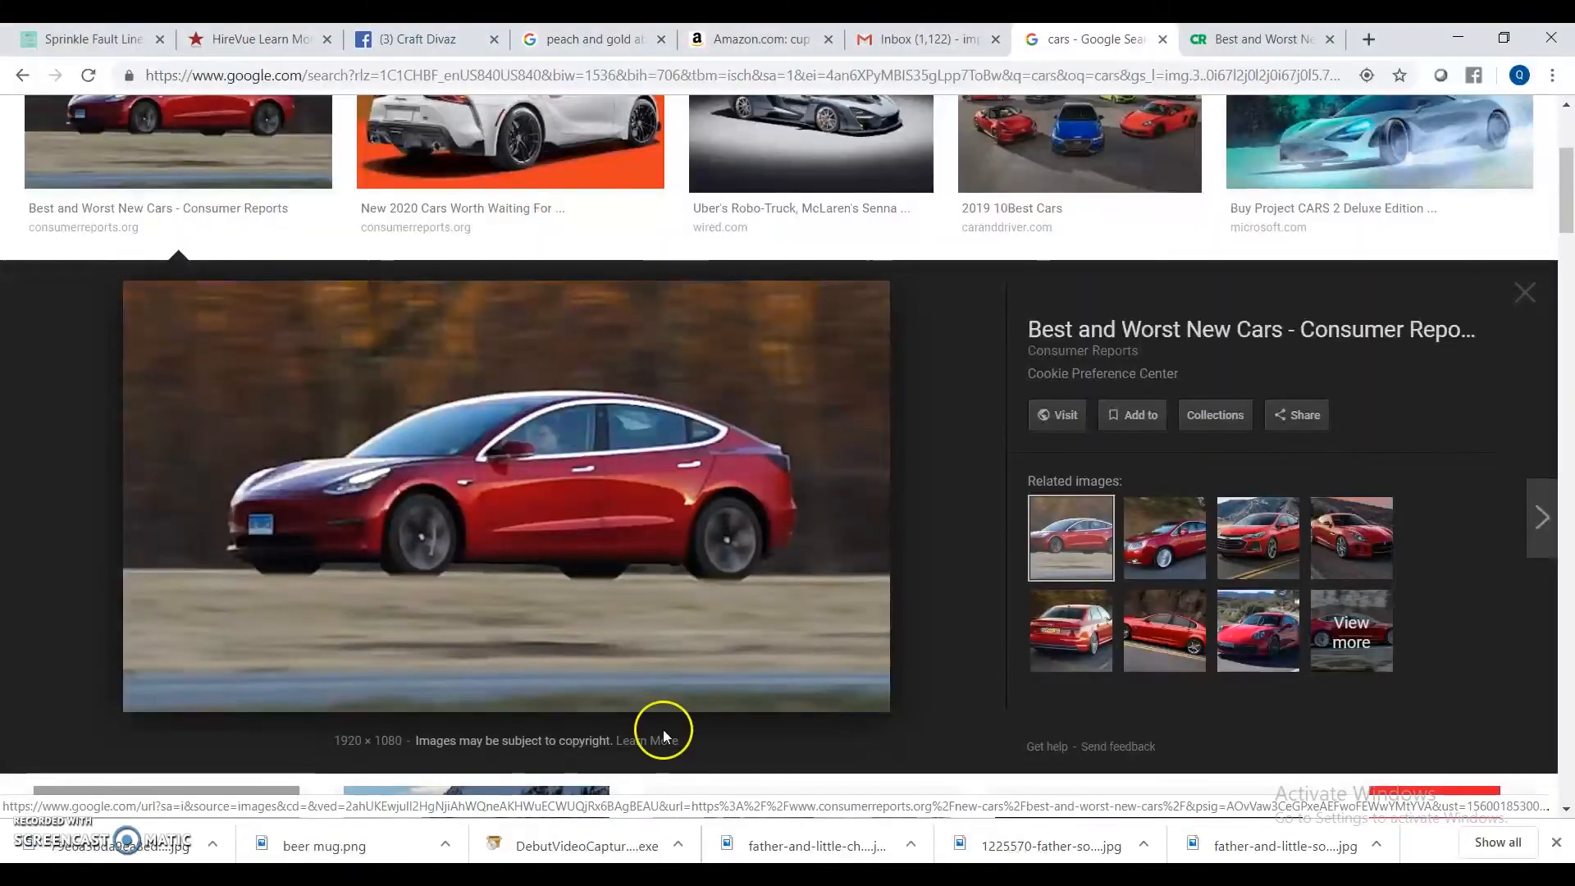
click(1185, 625)
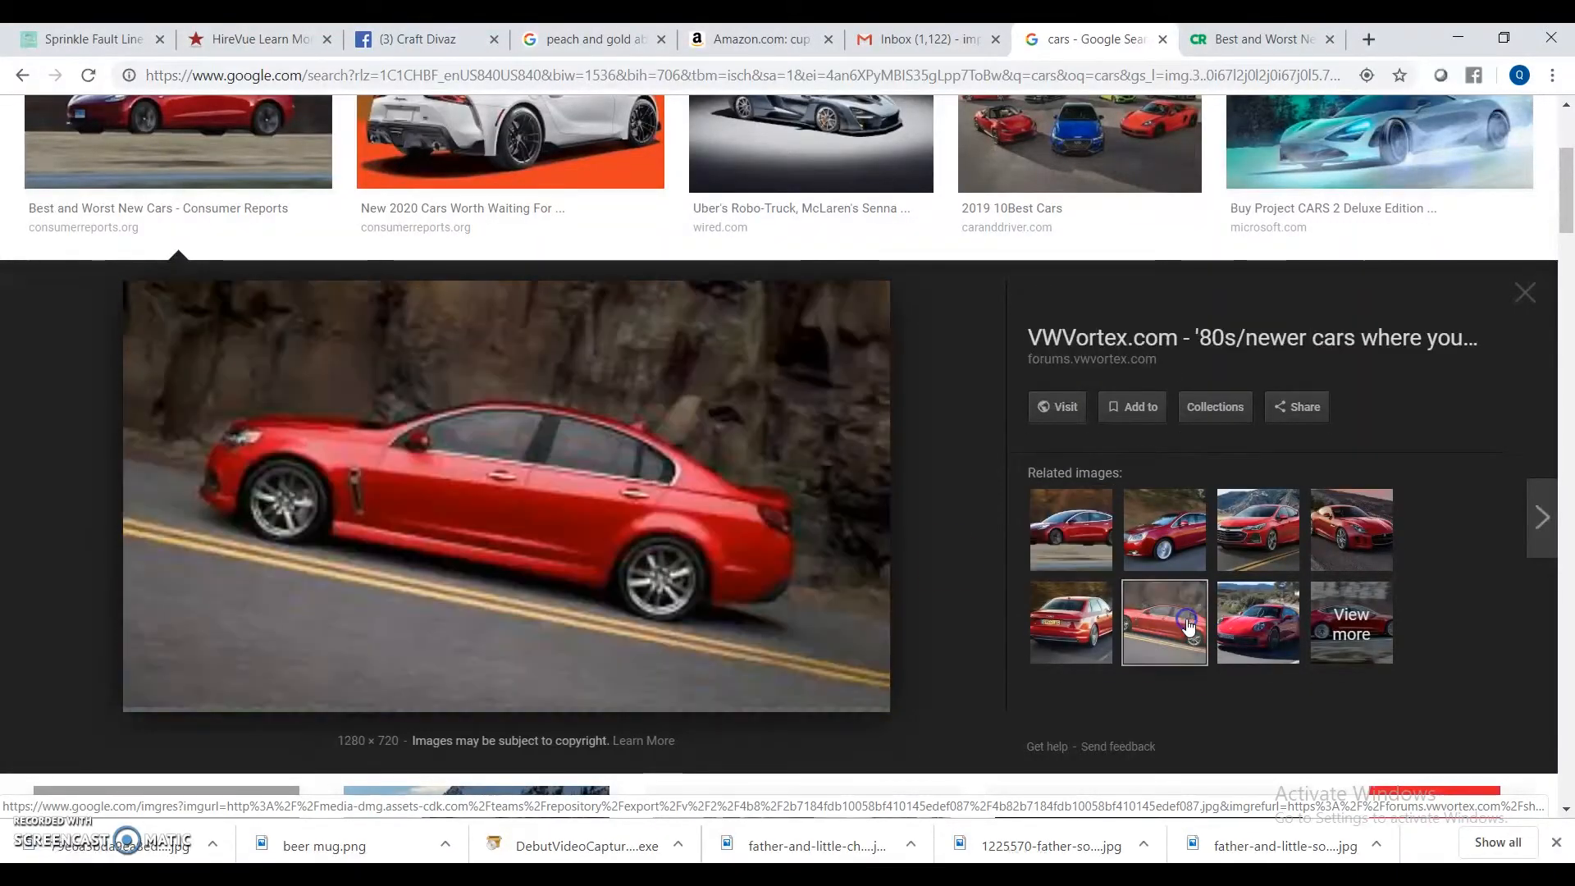
right_click(418, 451)
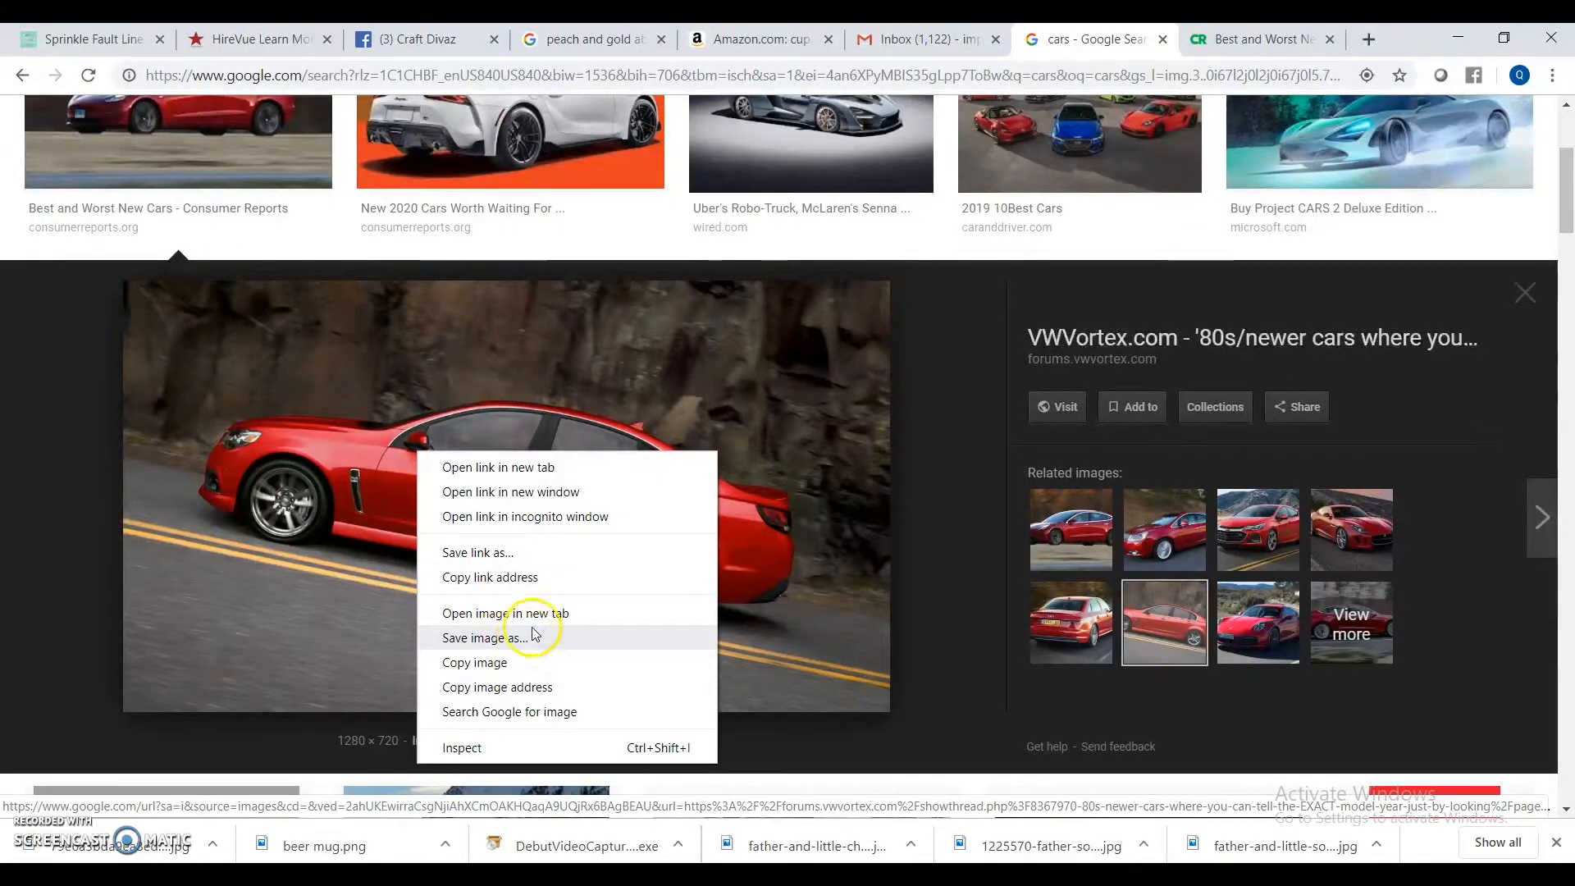
click(504, 669)
Switch to Silhouette Studio, paste the car picture, and define a trace area about 8.2 in wide just inside its edges
click(875, 876)
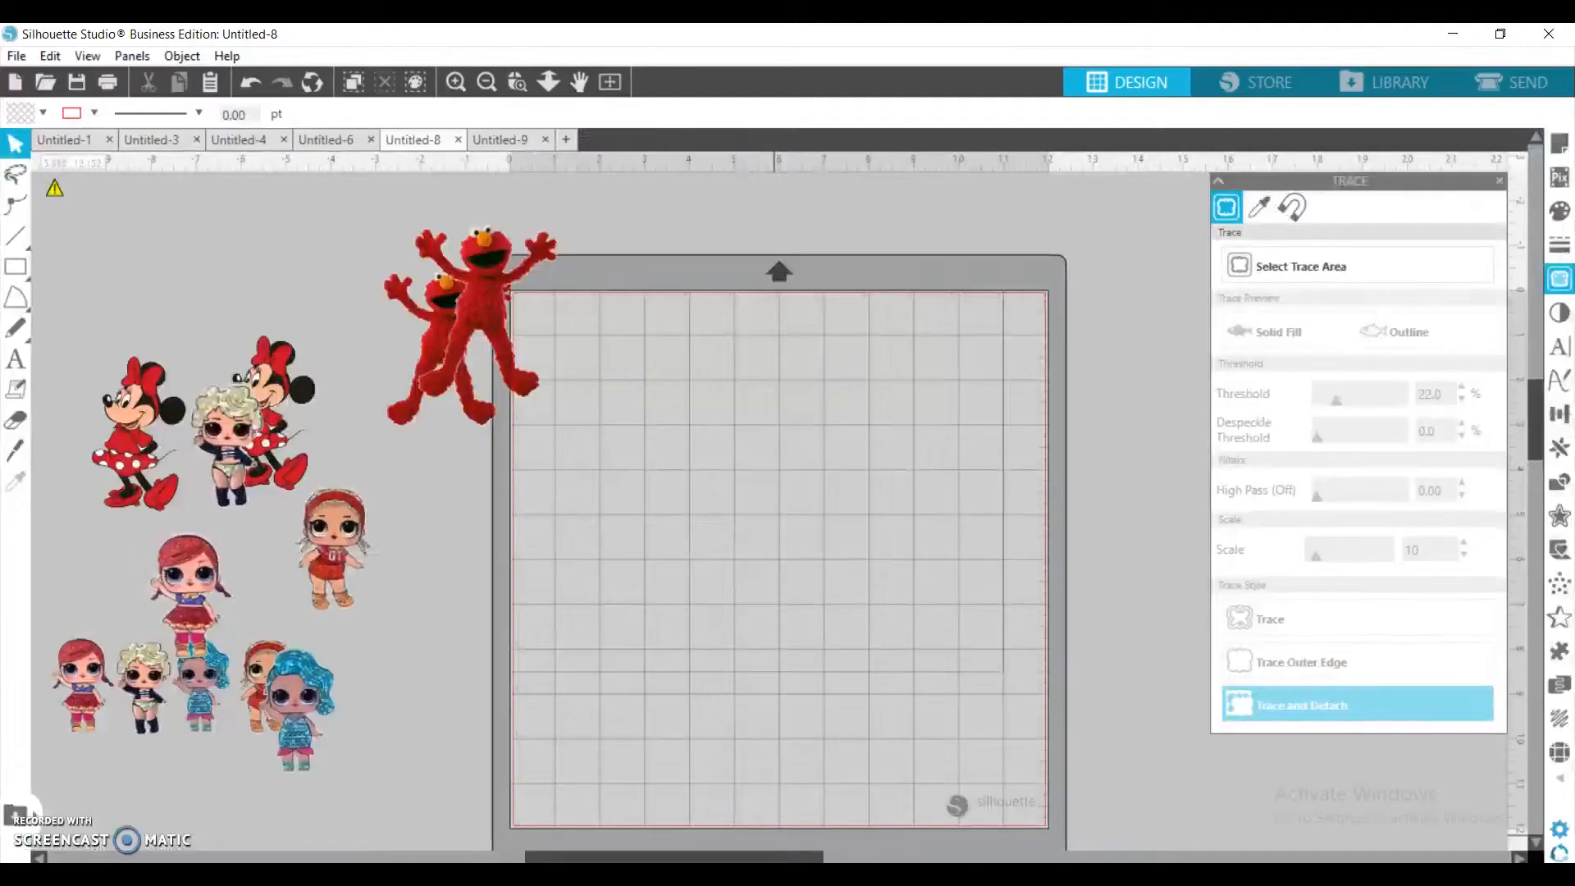
right_click(702, 529)
click(775, 629)
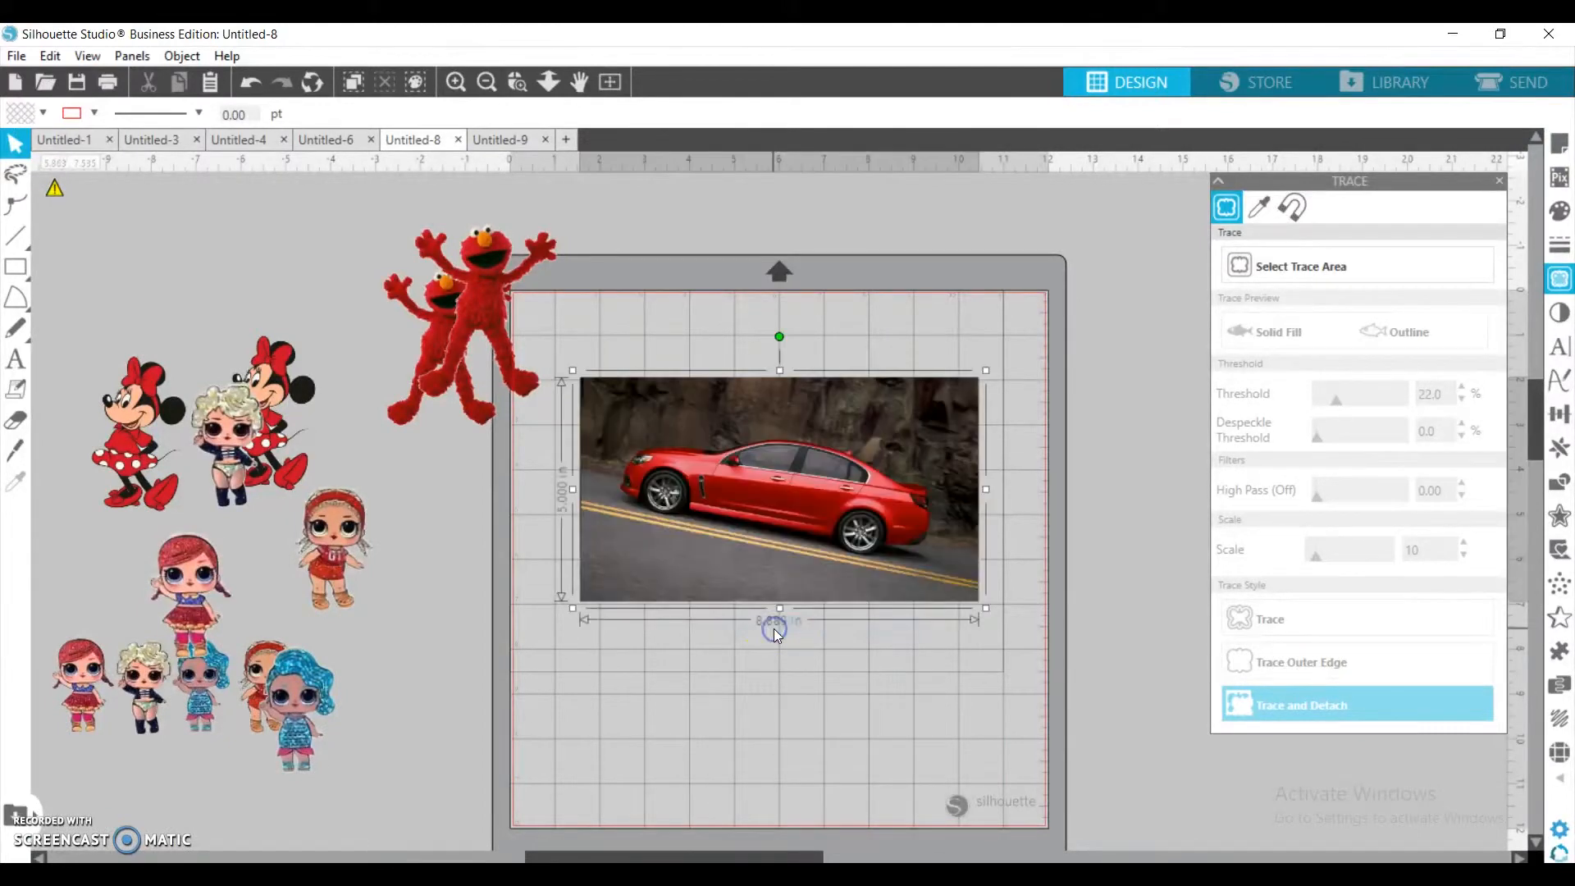
click(1304, 267)
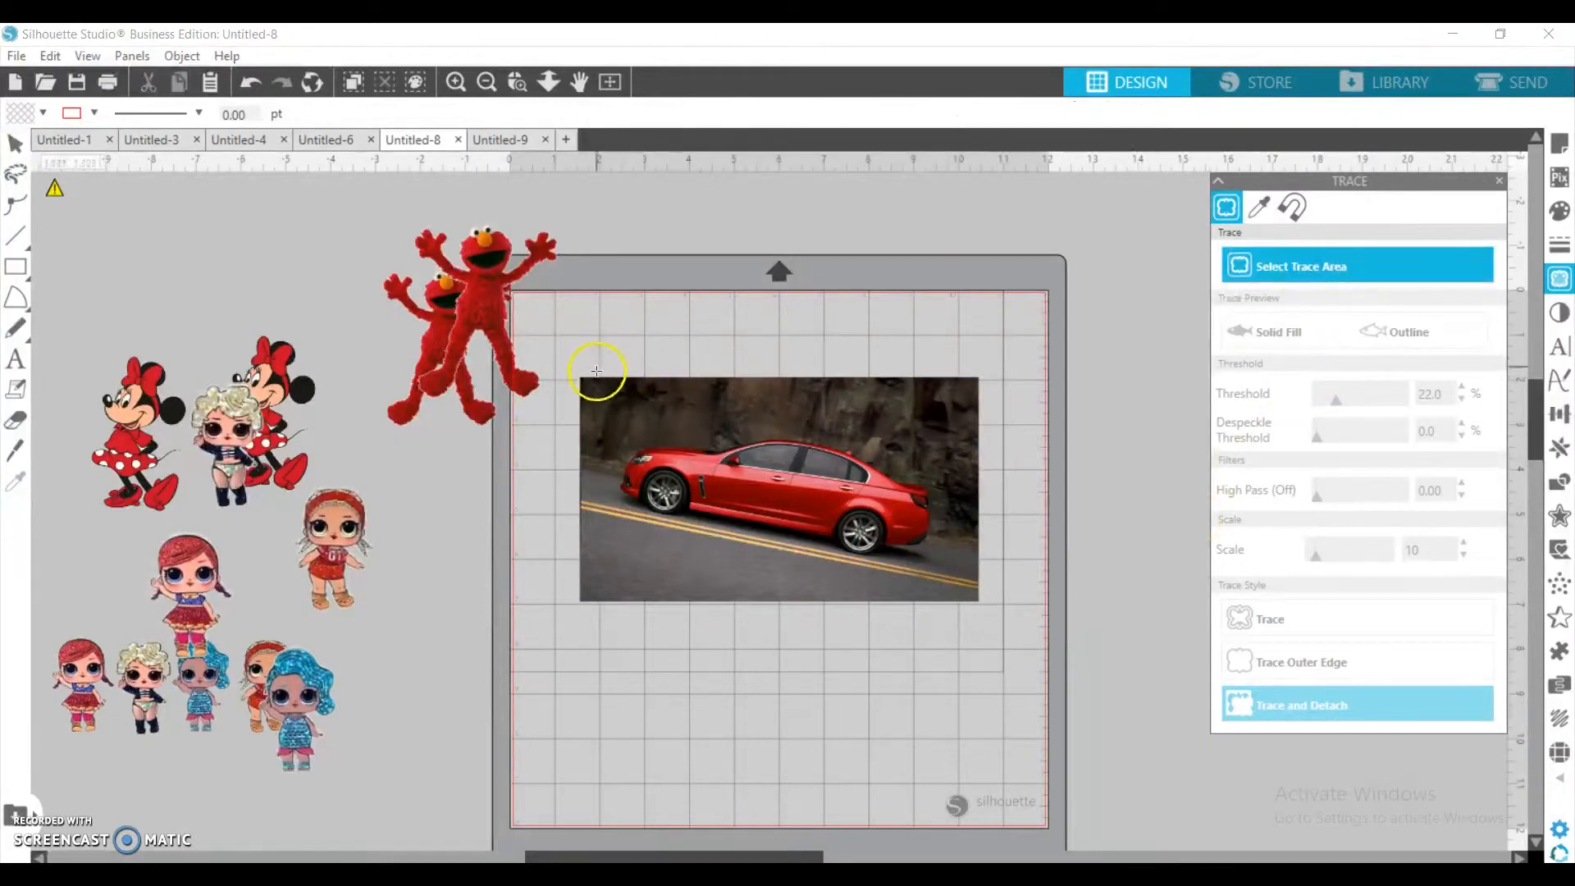
mouse_move(597, 392)
mouse_down()
mouse_move(865, 500)
mouse_move(966, 574)
mouse_up()
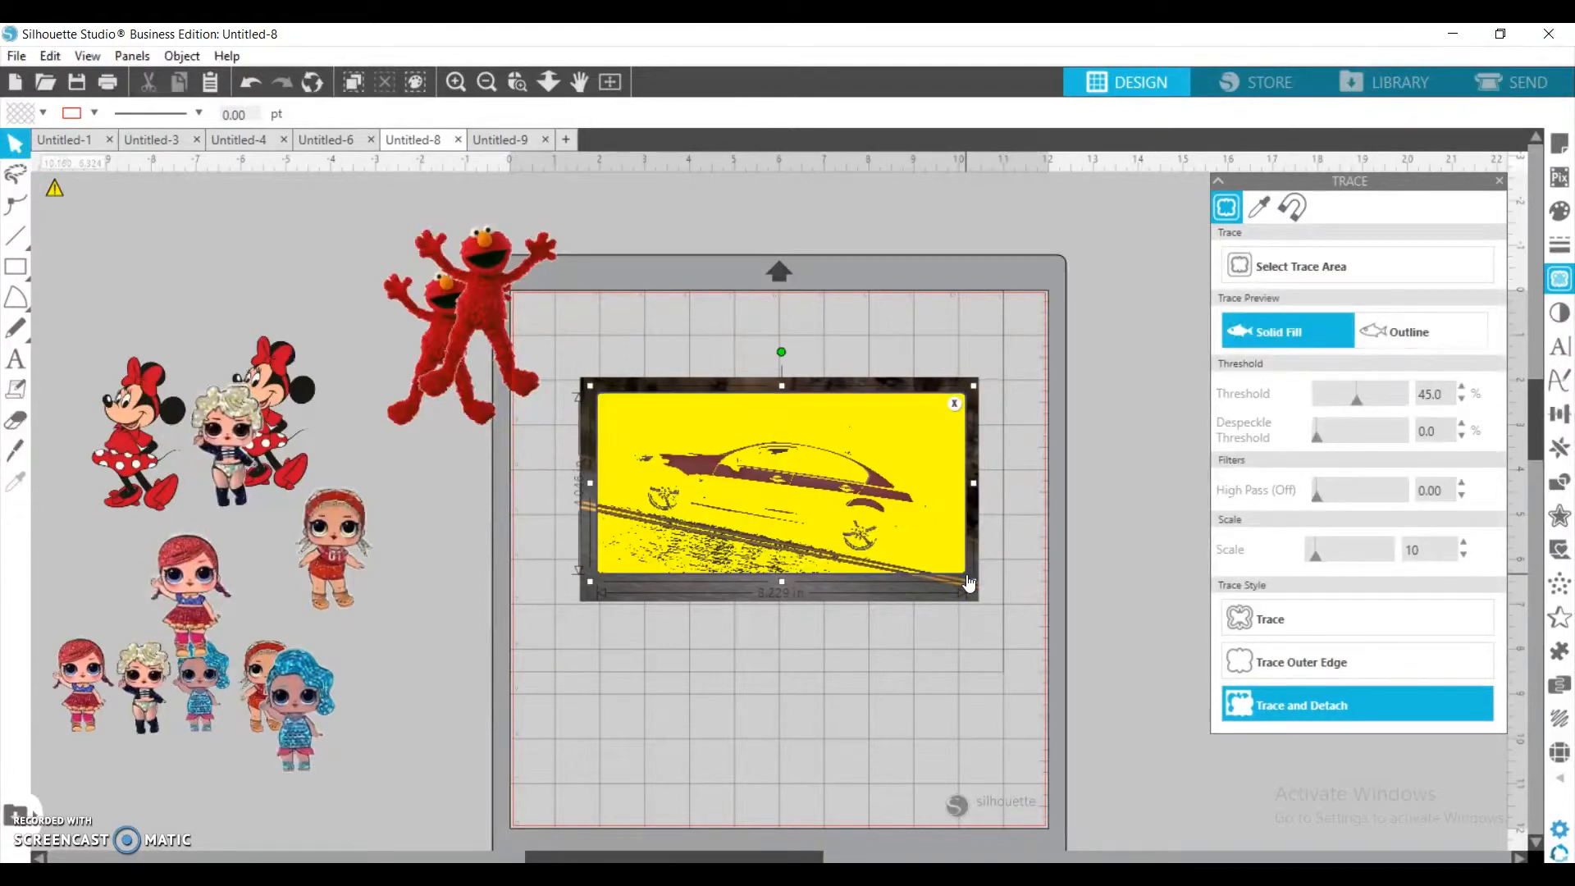
Trace and detach the car at a 24% threshold, and move the cut-out and the remaining background apart
mouse_move(1356, 401)
mouse_down()
mouse_move(1326, 404)
mouse_move(1397, 397)
mouse_move(1339, 406)
mouse_up()
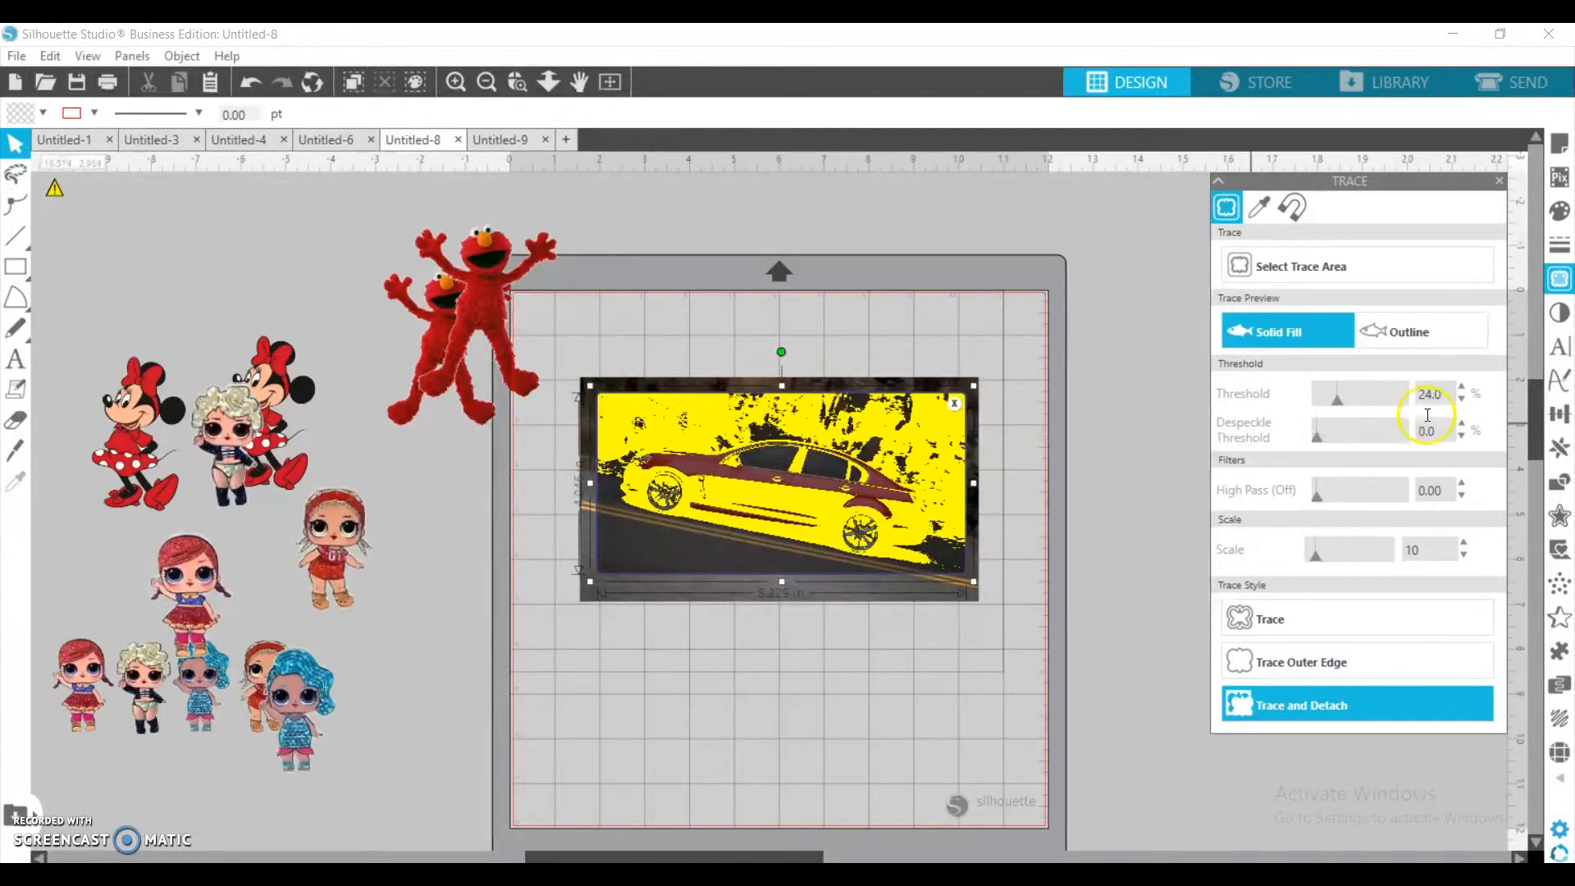
click(1329, 719)
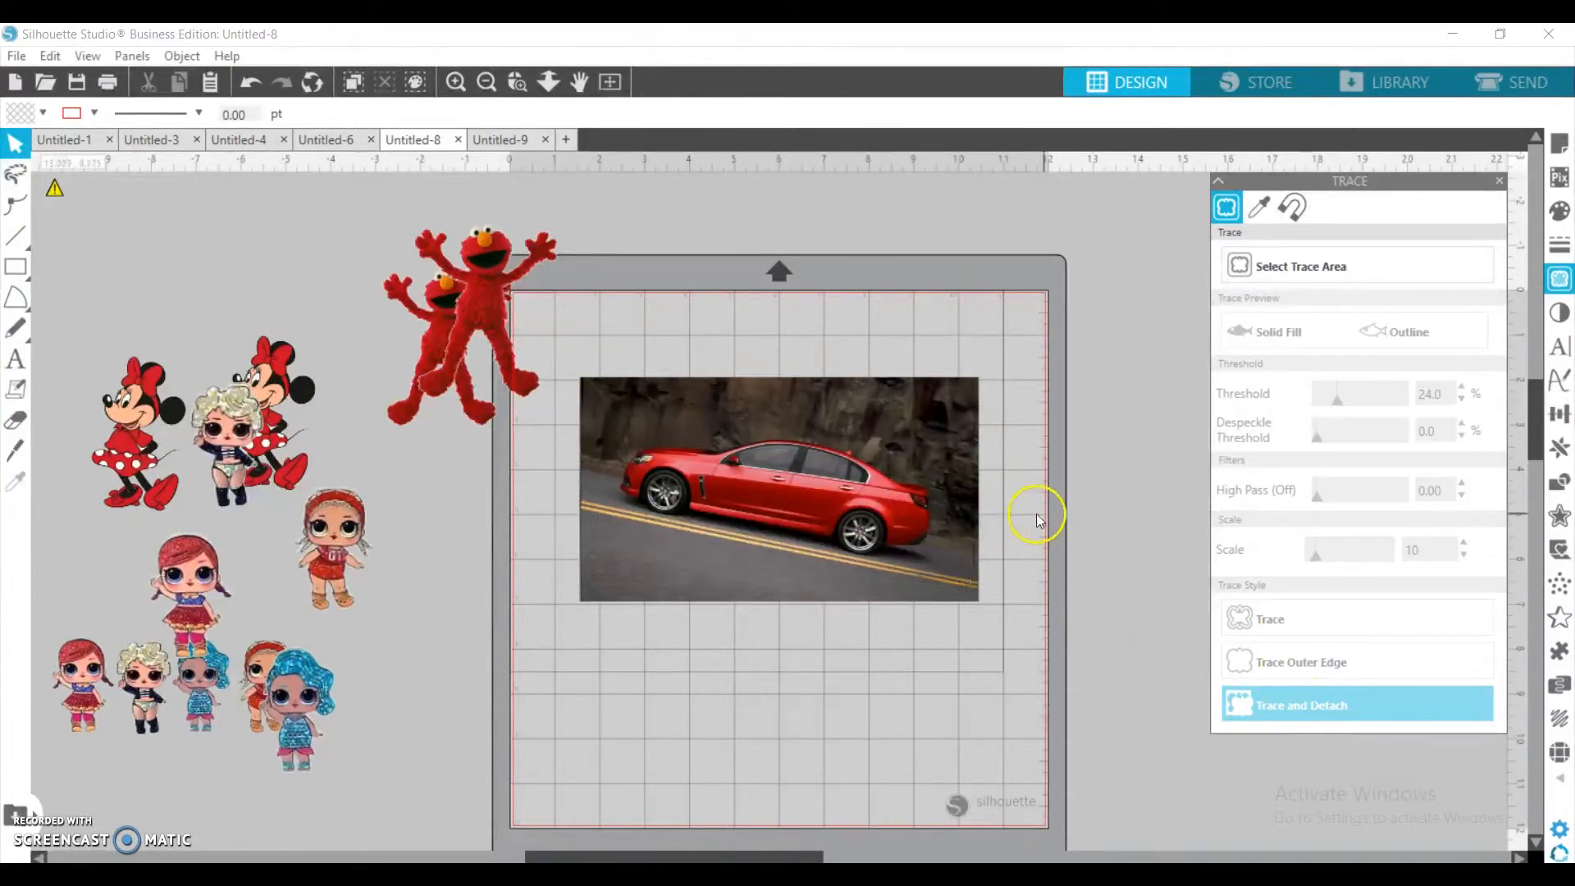
click(807, 568)
mouse_move(807, 568)
mouse_down()
mouse_move(874, 632)
mouse_move(981, 667)
mouse_move(869, 798)
mouse_move(820, 787)
mouse_move(799, 758)
mouse_up()
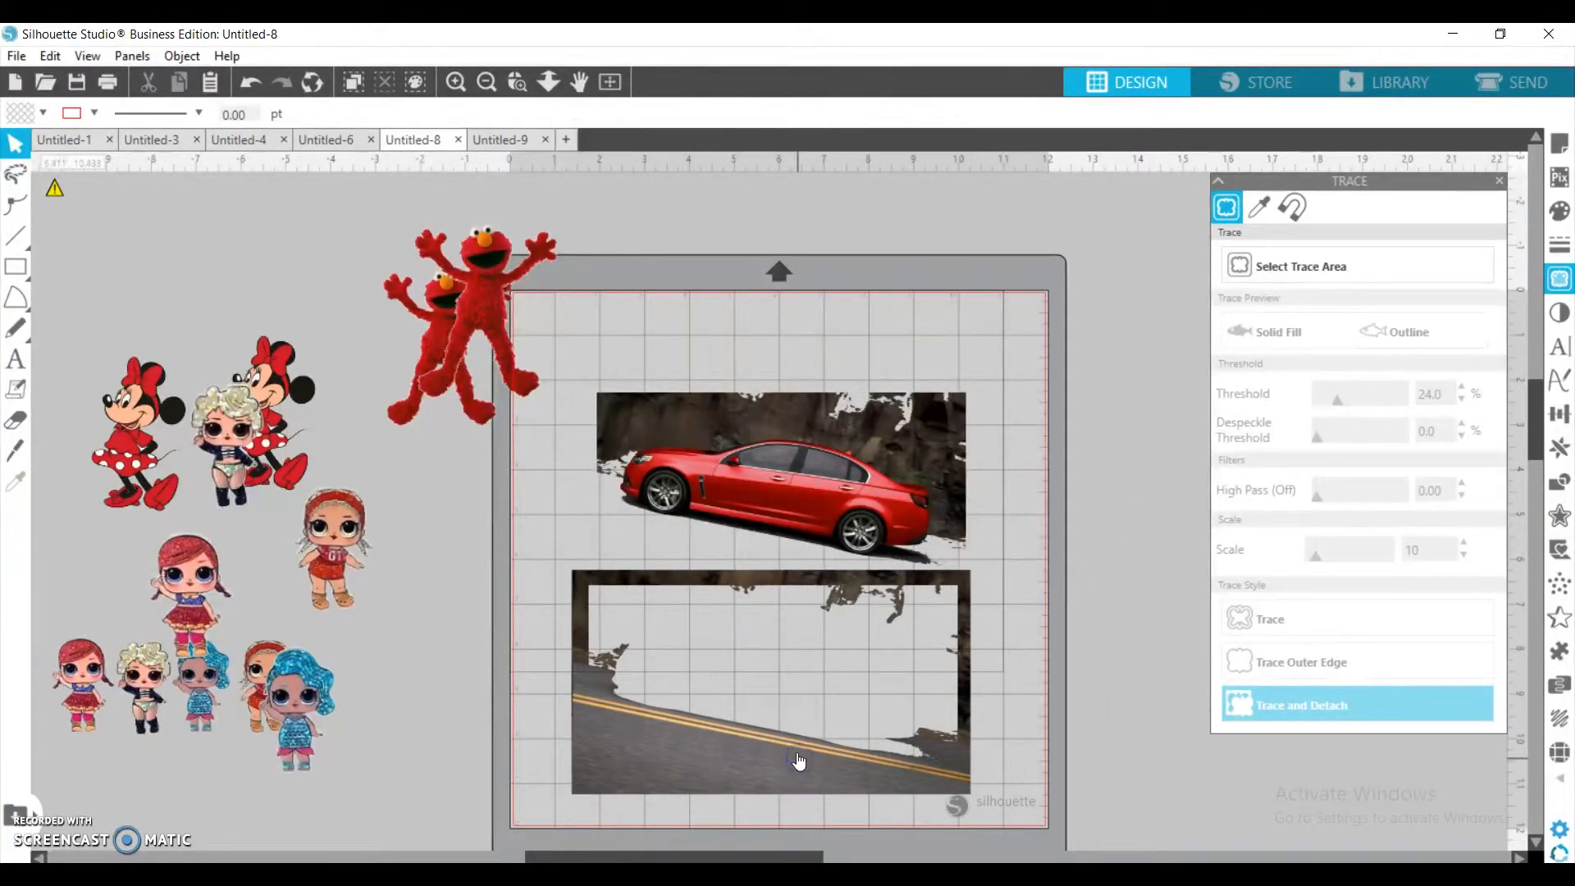
drag(763, 431, 778, 367)
Delete the leftover background frame below the detached car
right_click(779, 367)
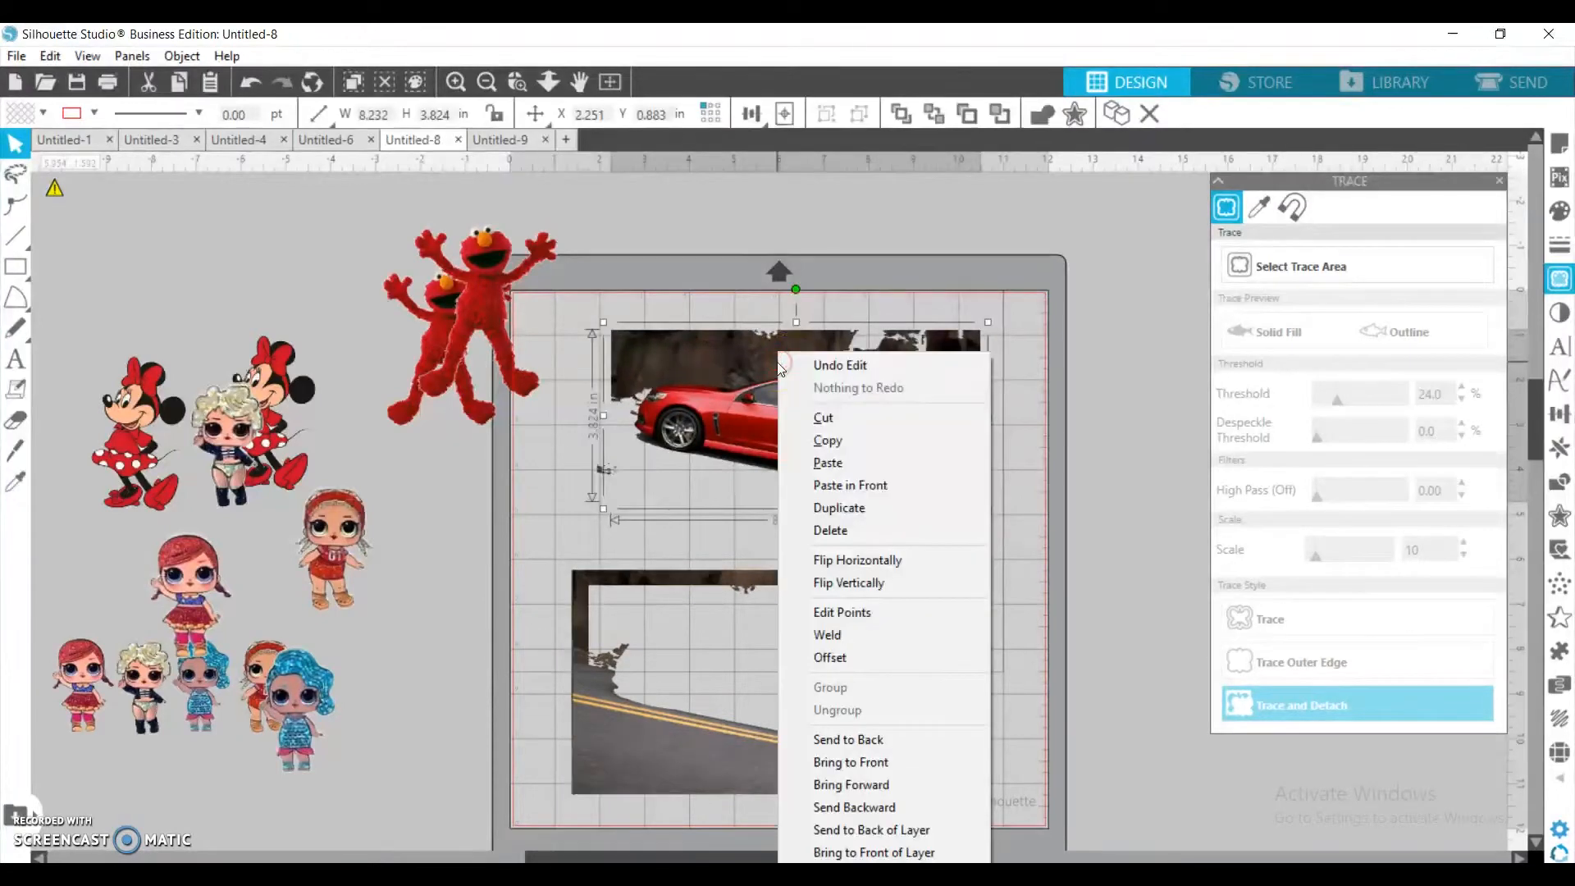
click(583, 293)
right_click(728, 369)
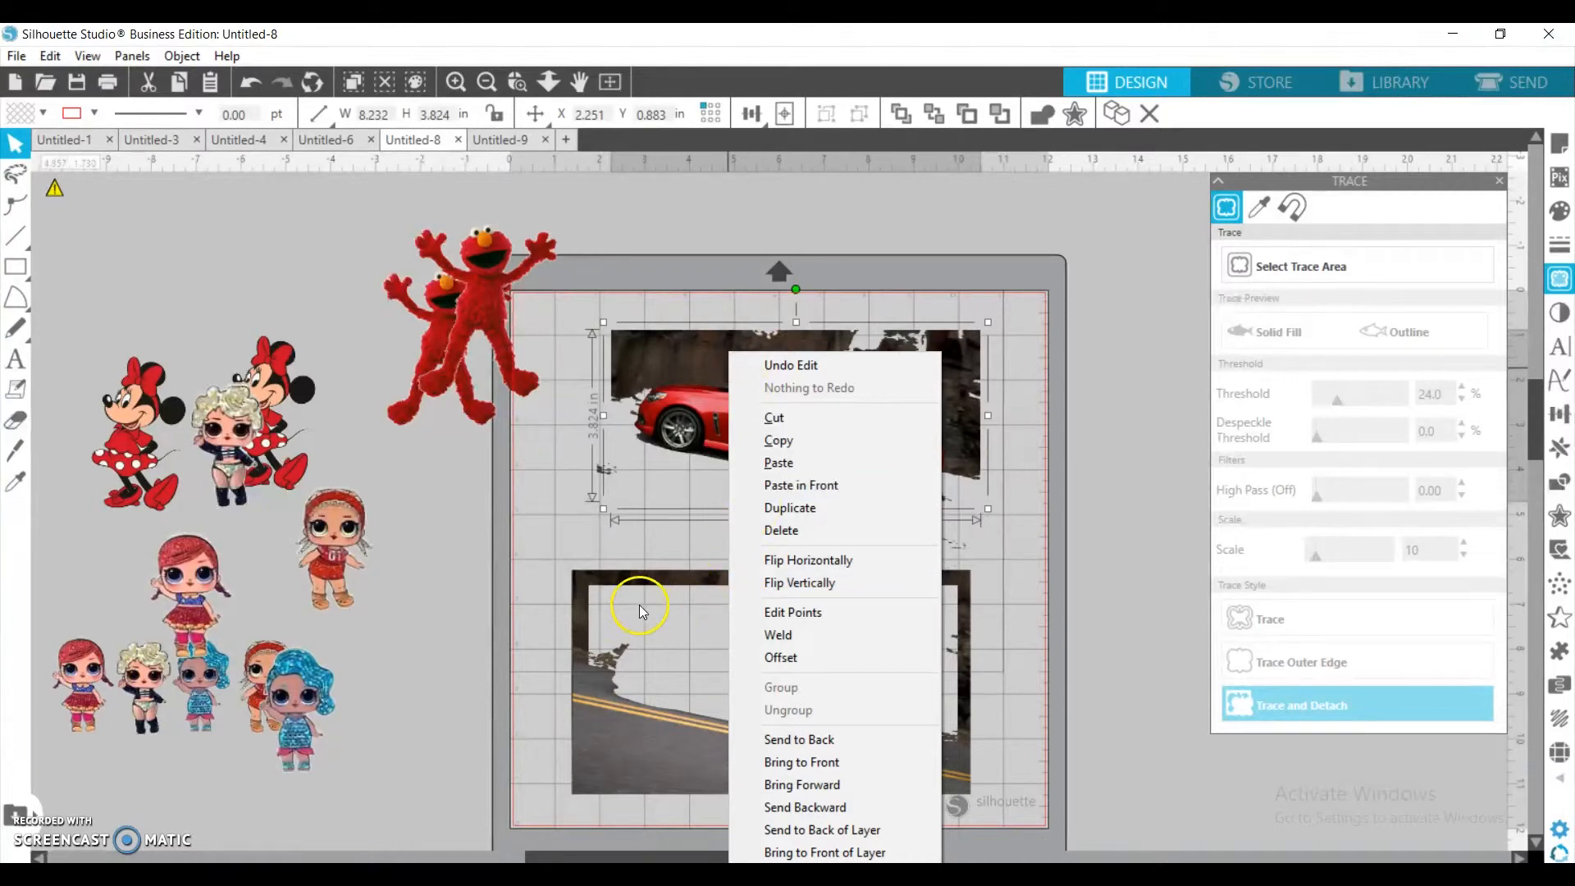
click(587, 590)
key(Delete)
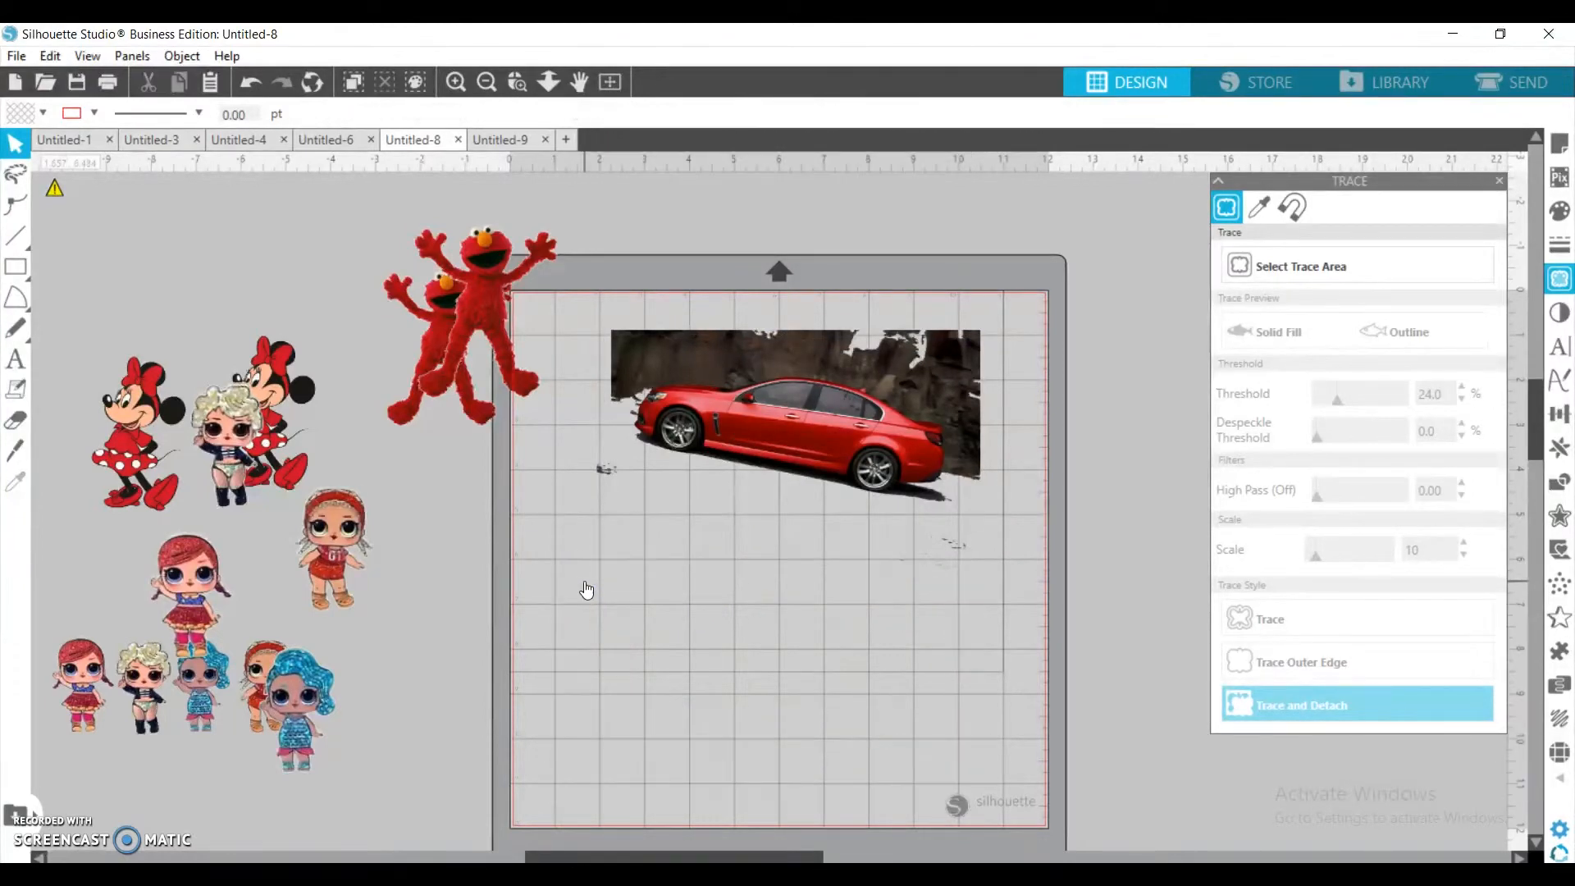
Select a trace area of about 9.39 by 4.25 in over the car cut-out, and trace and detach it at a 17% threshold
click(1296, 267)
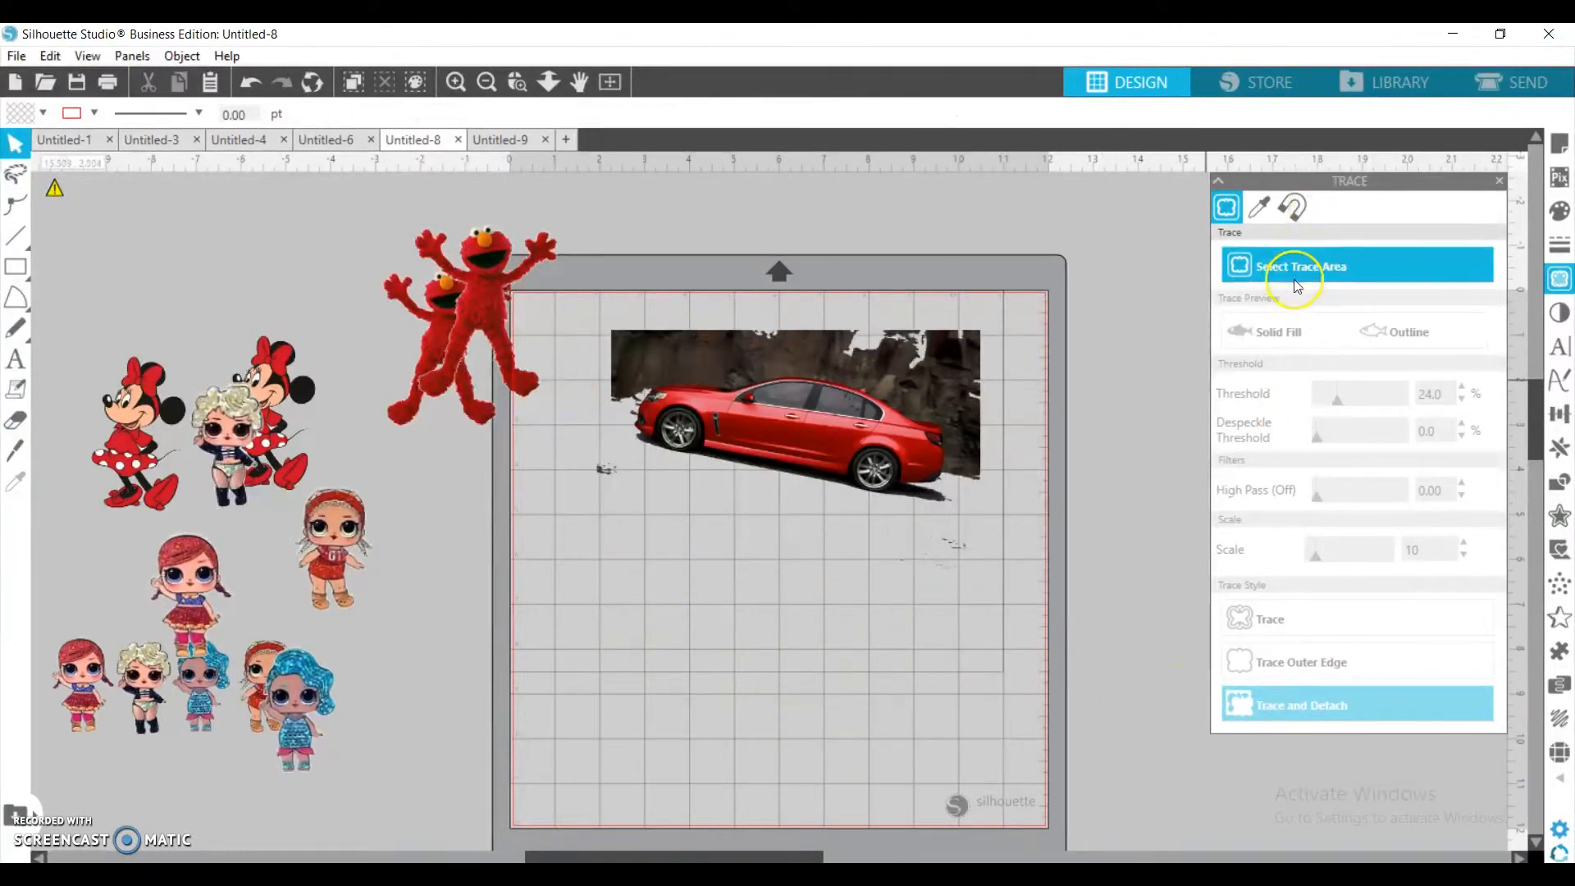
mouse_move(599, 321)
mouse_down()
mouse_move(830, 430)
mouse_move(978, 461)
mouse_move(1020, 514)
mouse_up()
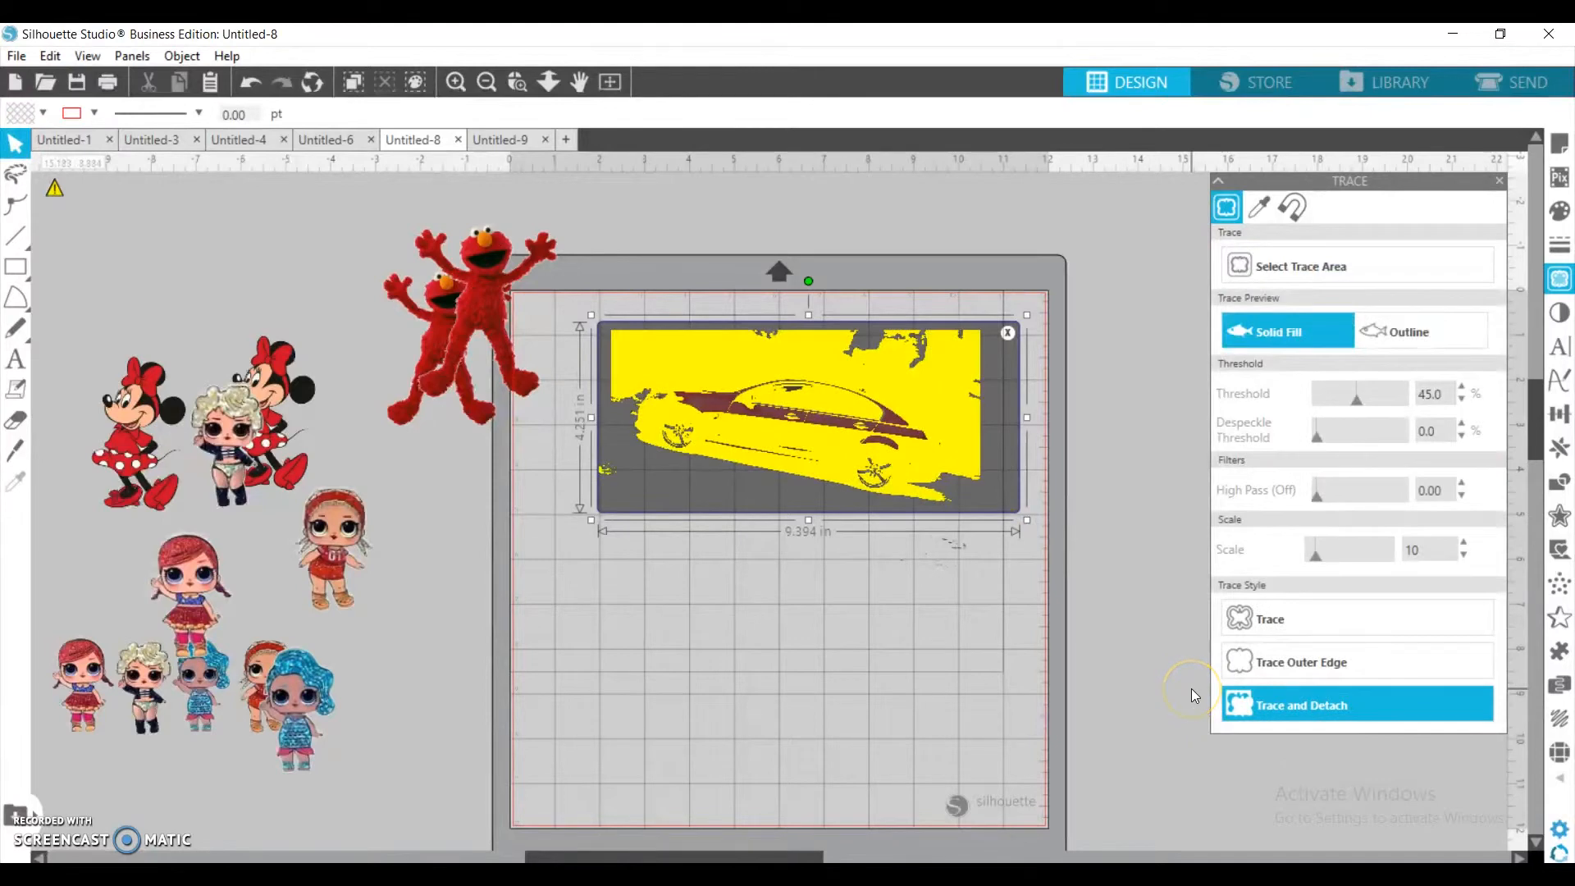
click(1342, 405)
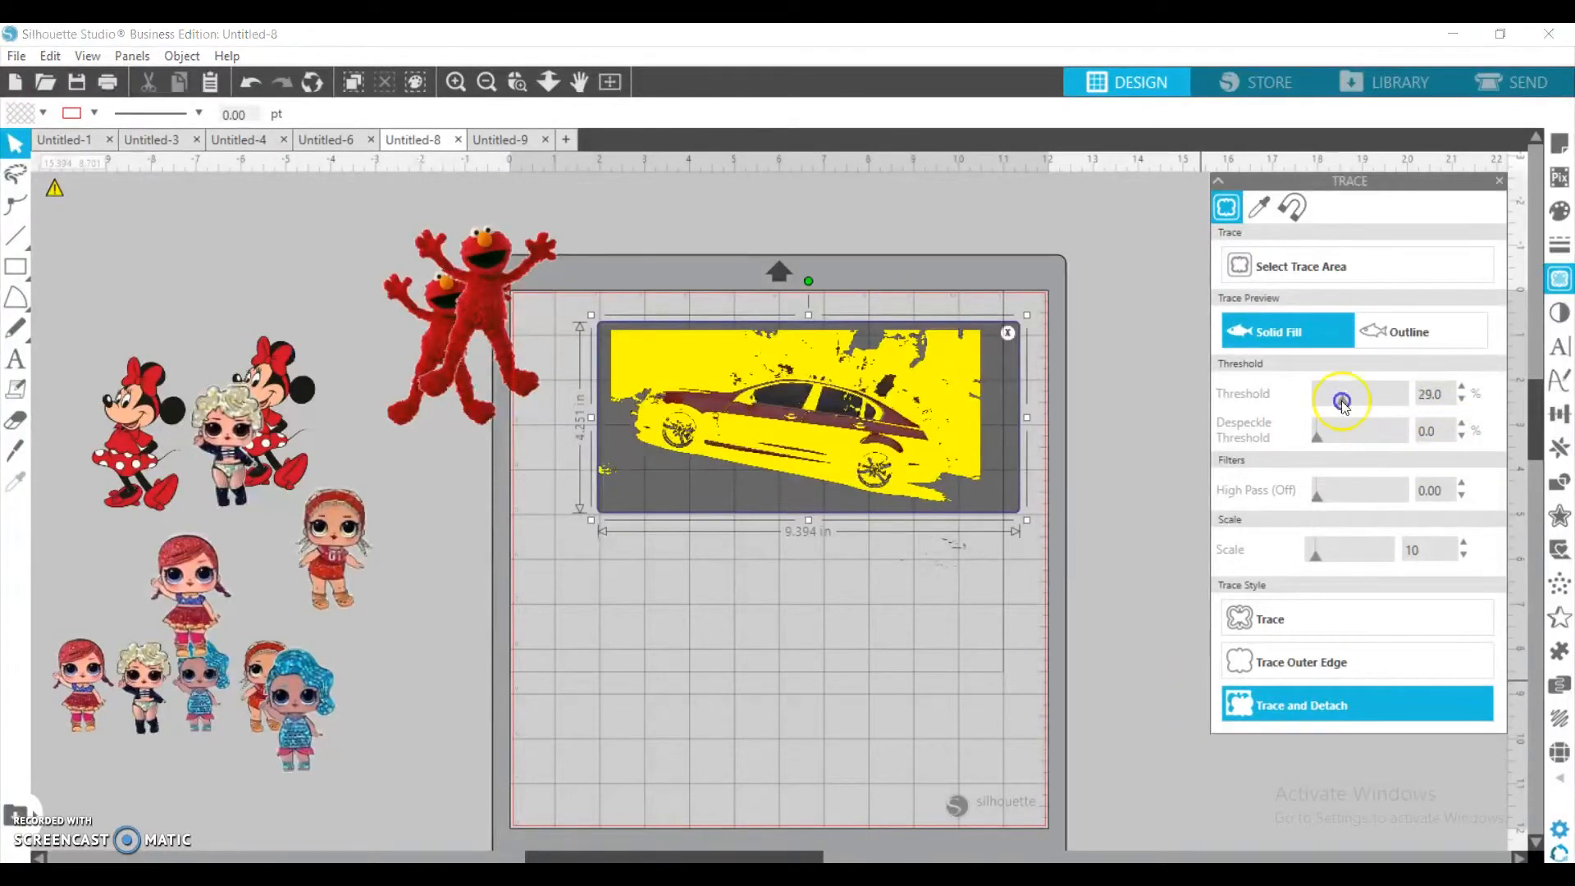
mouse_move(1343, 405)
mouse_down()
mouse_move(1318, 408)
mouse_move(1333, 408)
mouse_up()
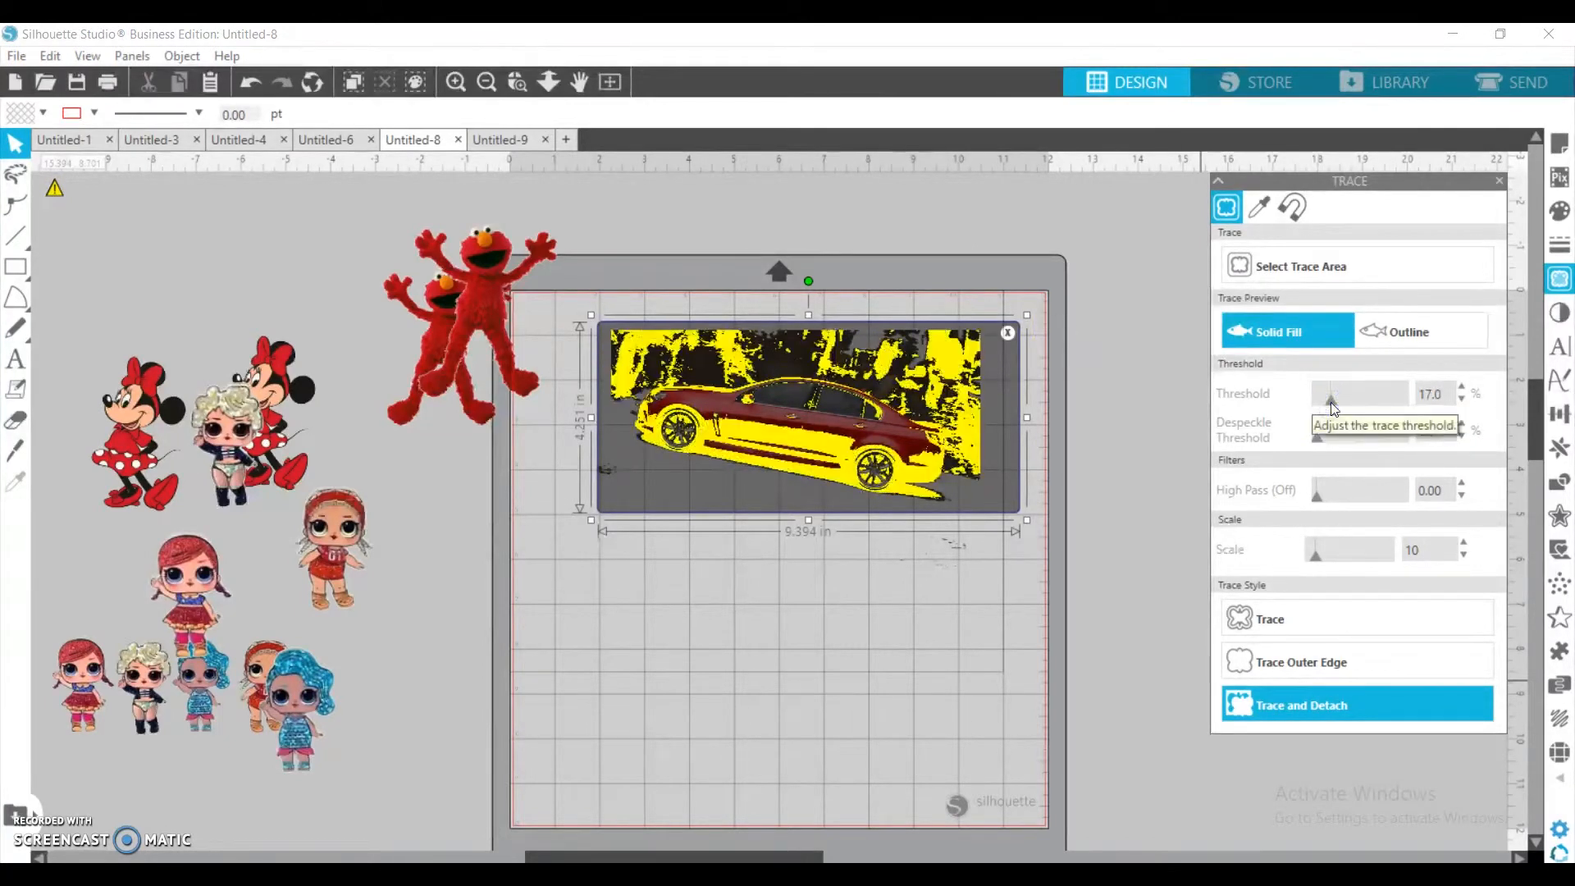
click(1332, 727)
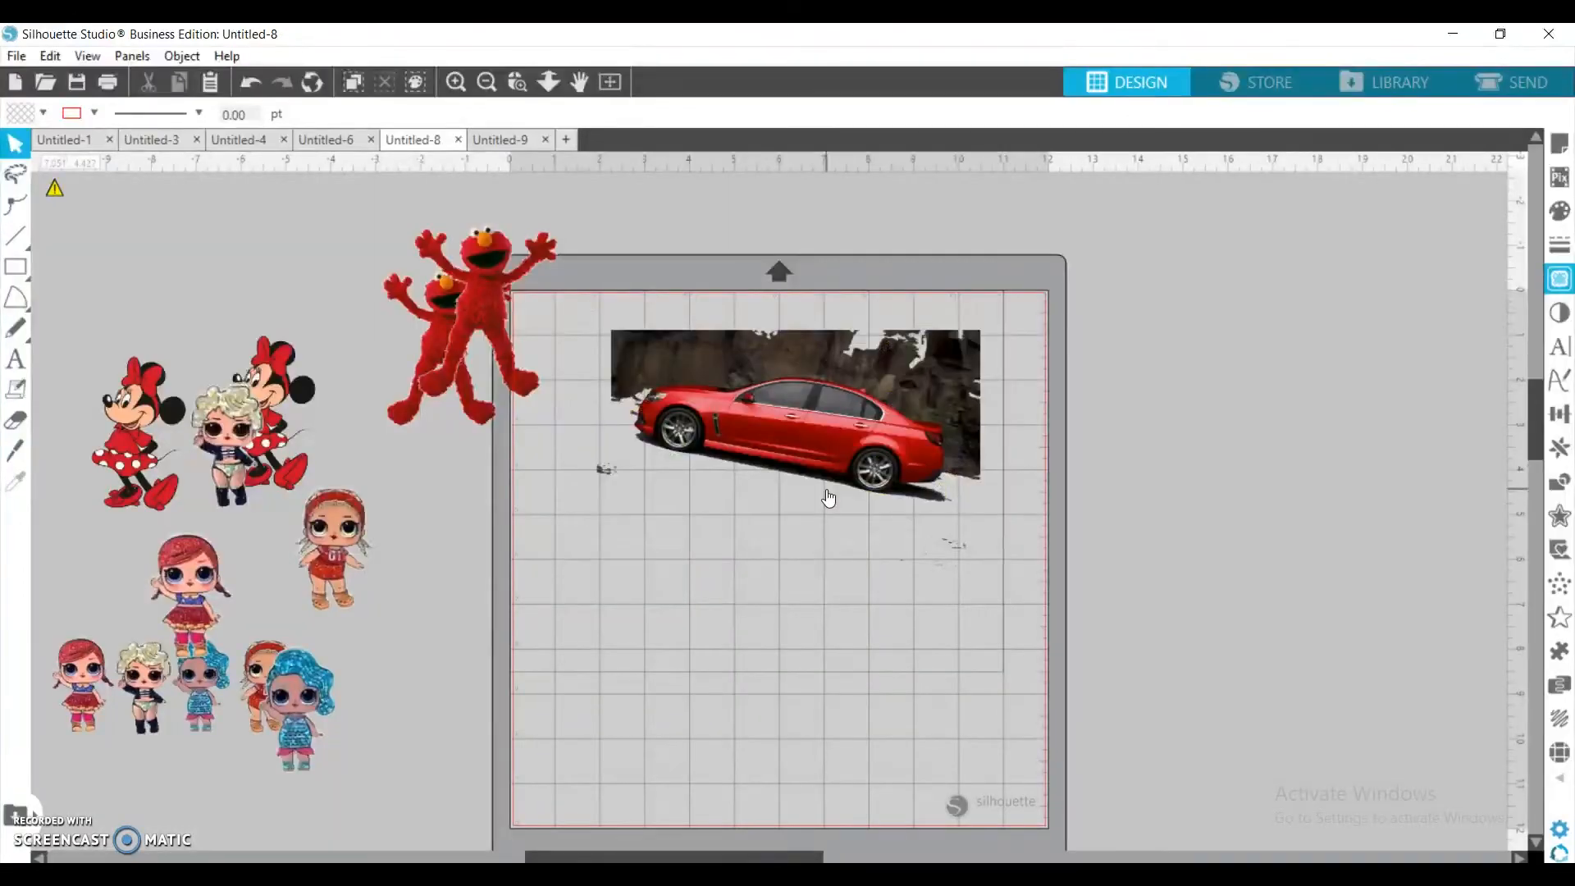
Move the newly detached lower car piece below the remainder to inspect the separated parts
click(809, 447)
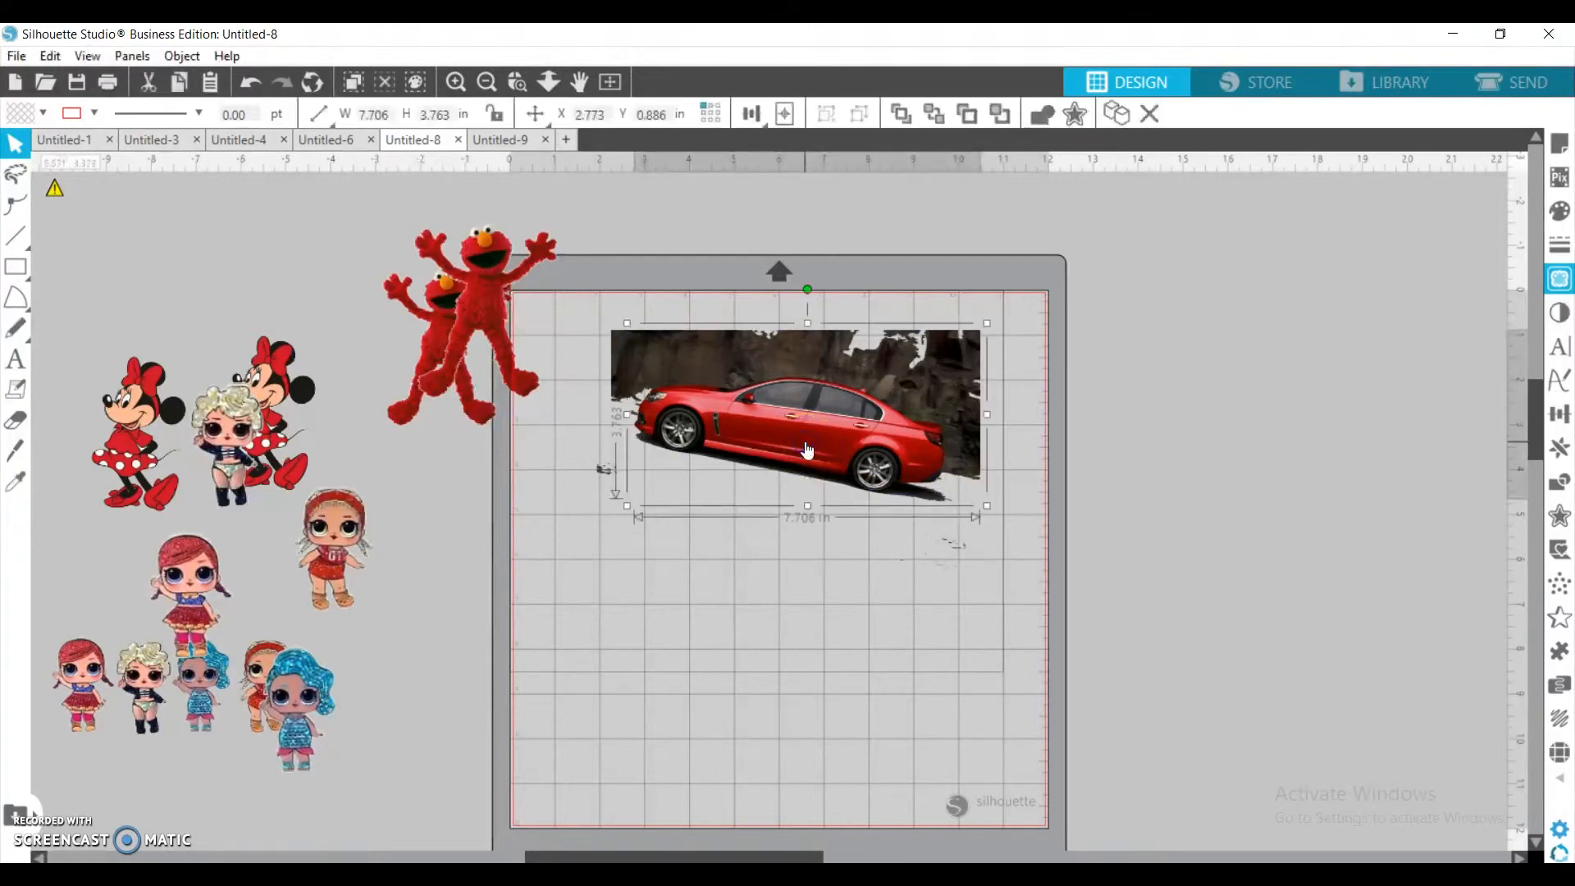
mouse_move(809, 450)
mouse_down()
mouse_move(867, 574)
mouse_move(866, 597)
mouse_move(850, 598)
mouse_up()
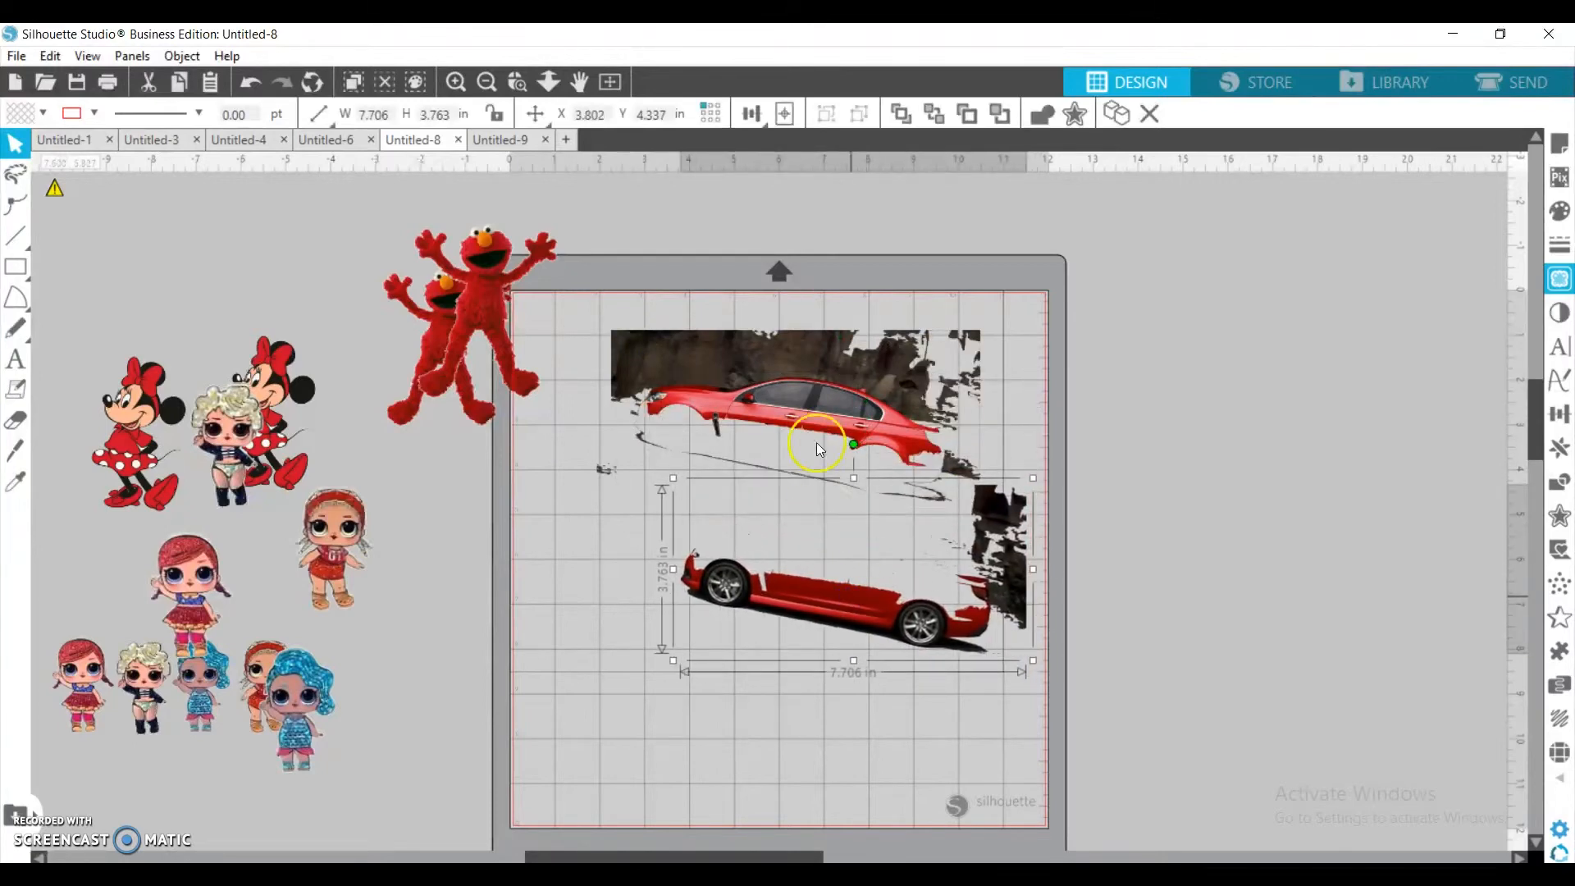
click(805, 394)
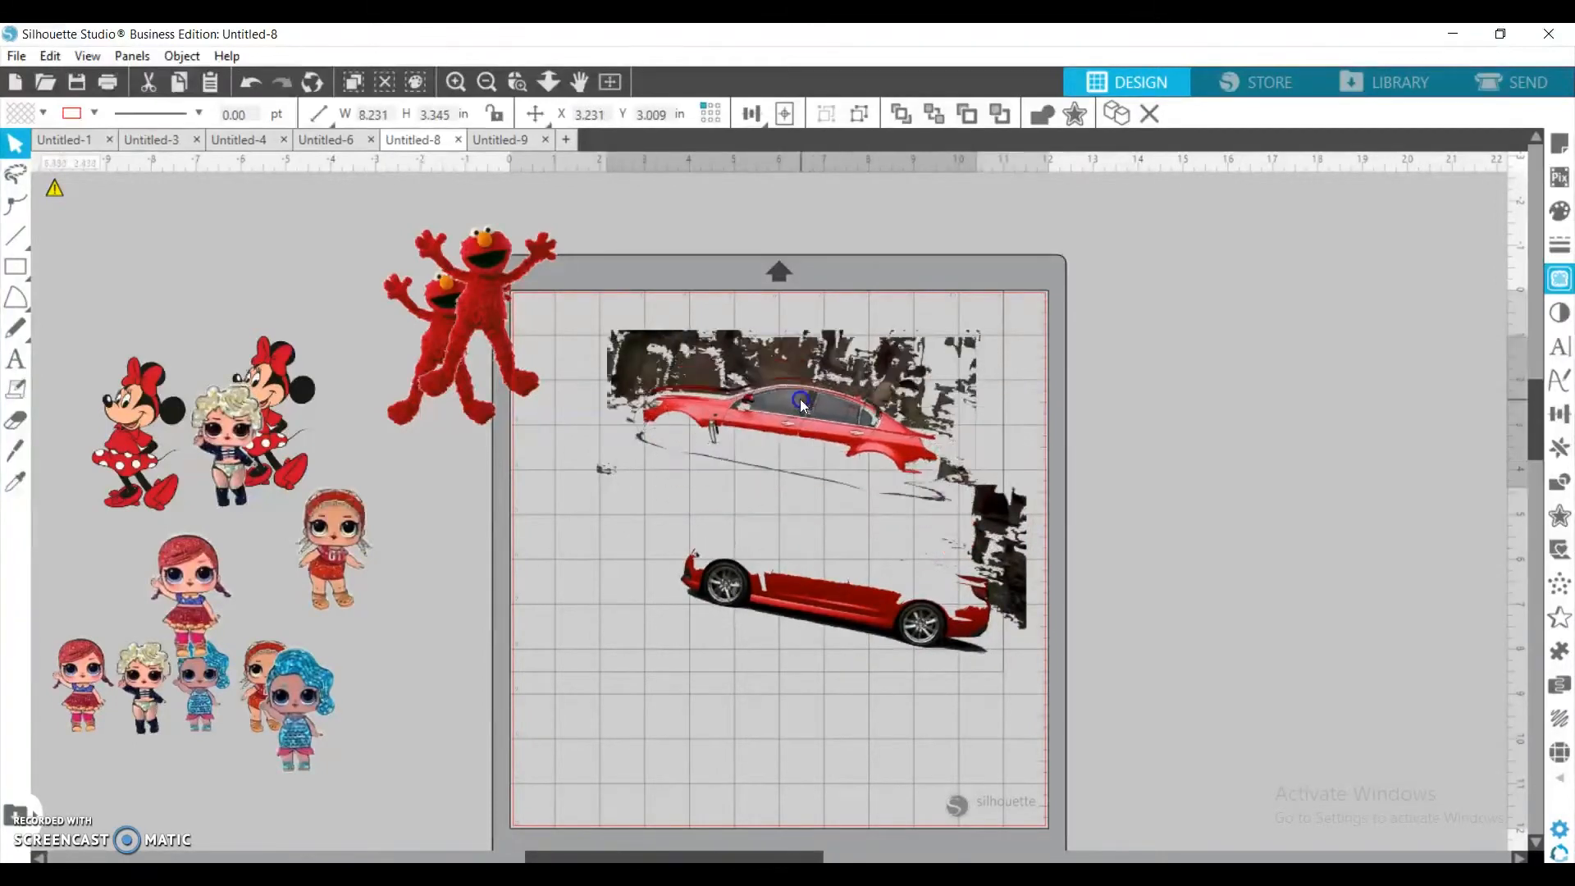
click(617, 332)
Select all the car fragments on the page and delete them
drag(564, 311, 1040, 694)
key(Delete)
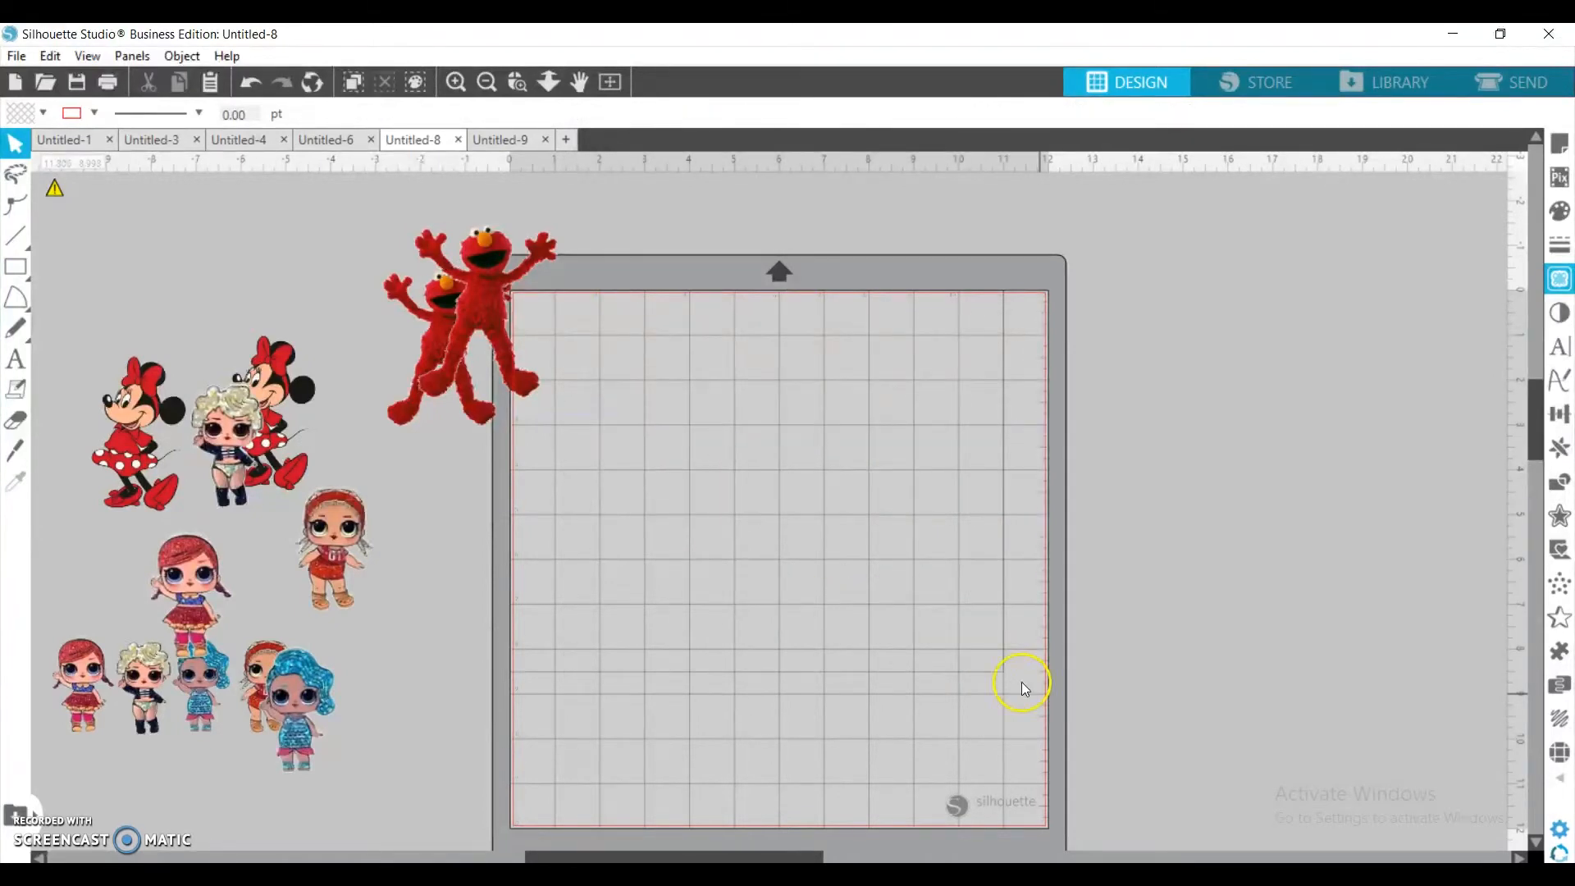
drag(551, 349, 1066, 745)
Close the car preview in the browser's image results, and move the front Elmo cut-out in Silhouette Studio below the other Elmo
drag(460, 312, 519, 416)
click(686, 790)
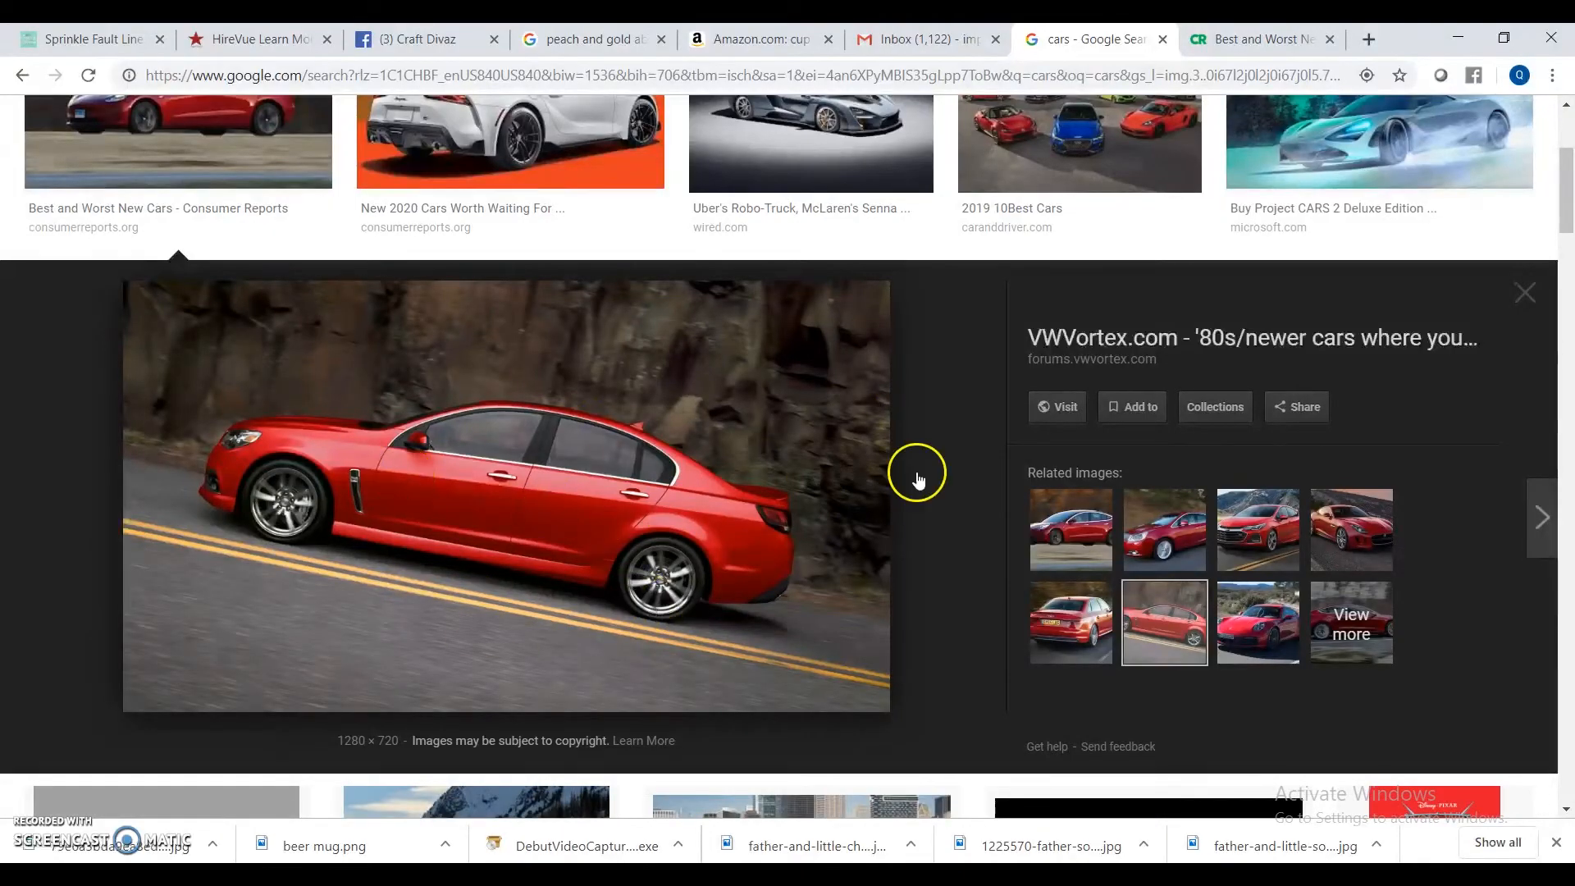
click(1522, 297)
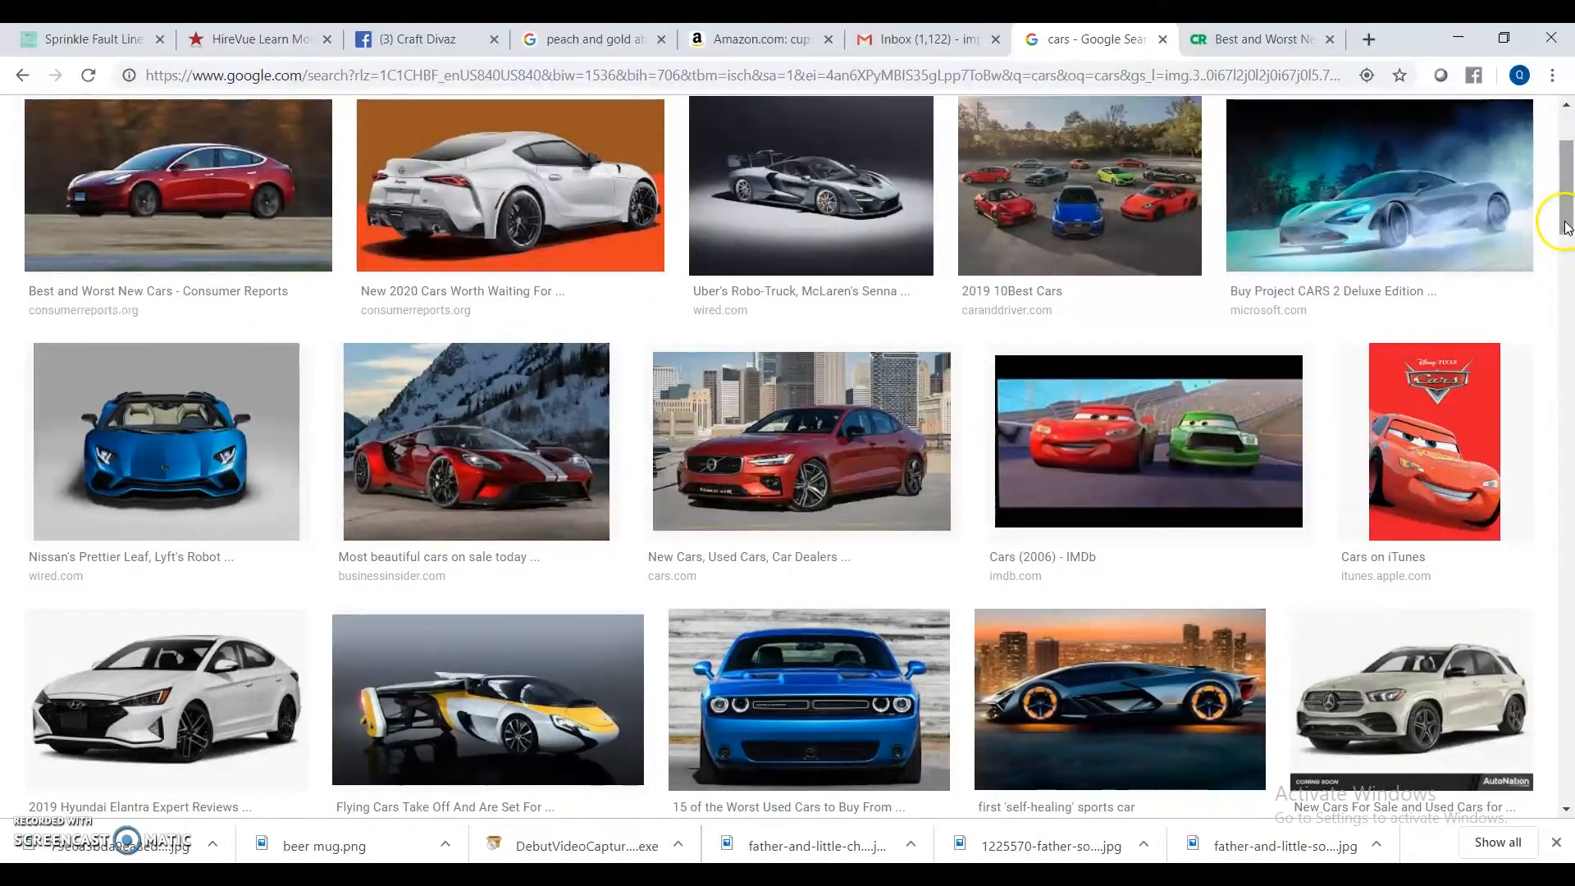
drag(1563, 239, 1550, 164)
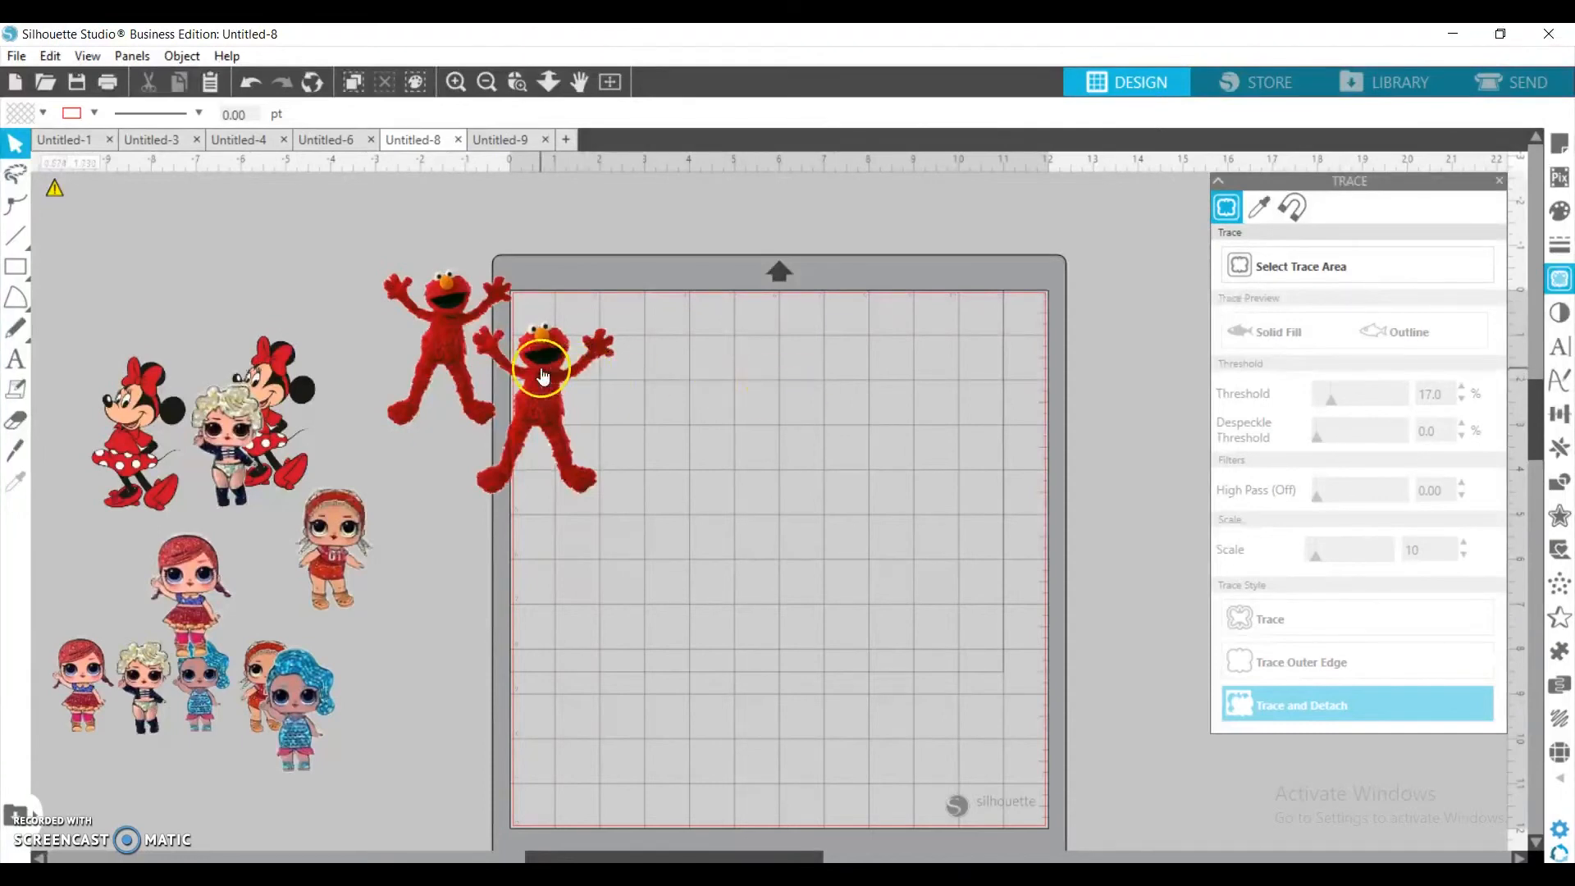
drag(538, 391, 440, 495)
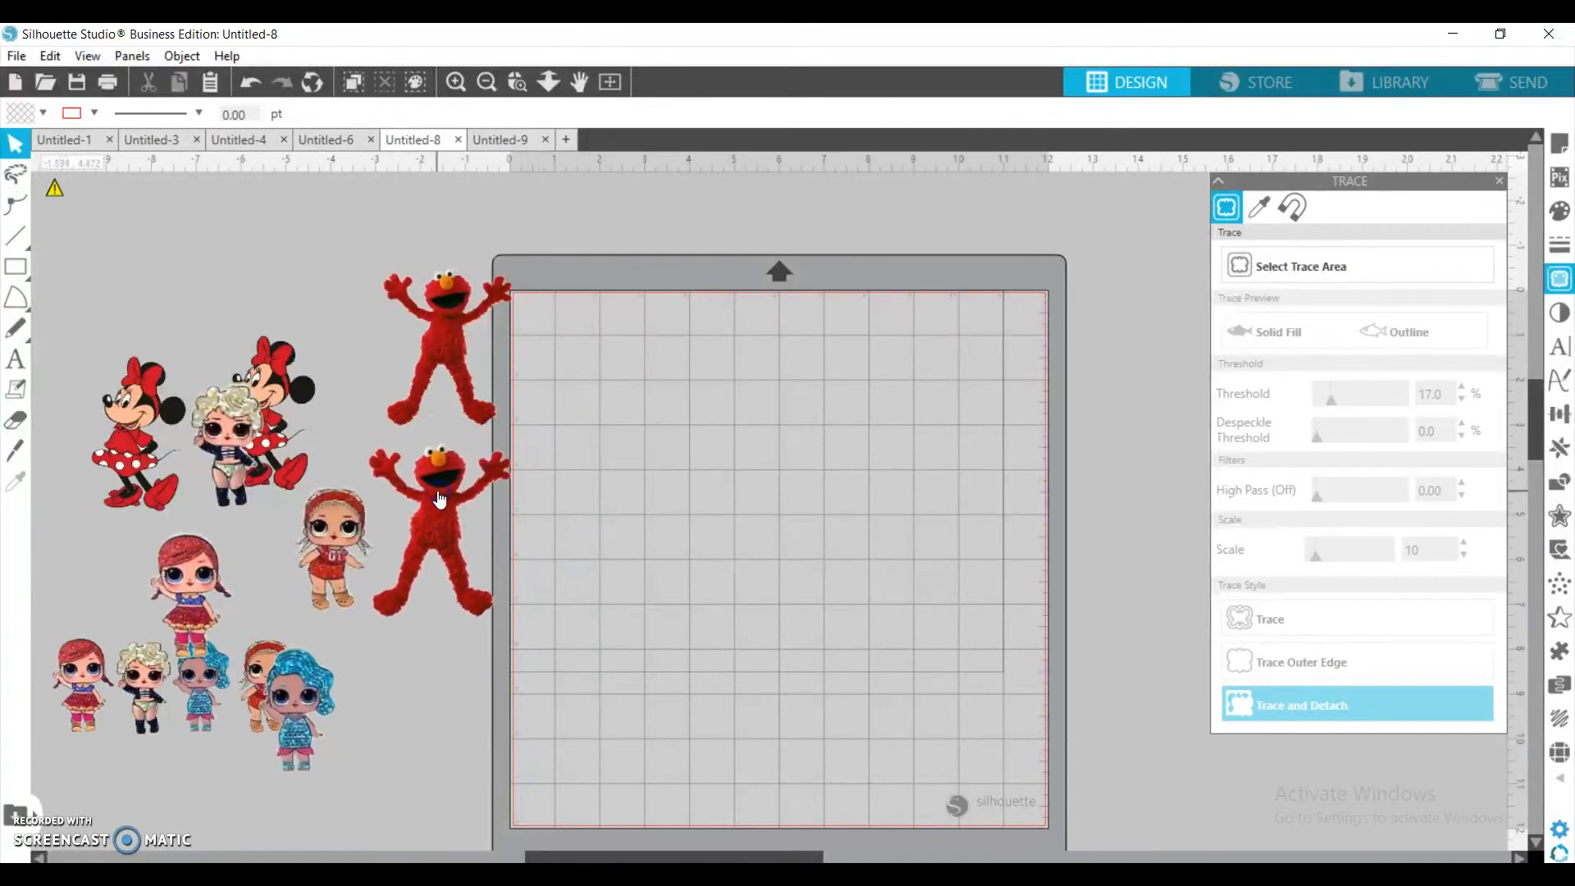